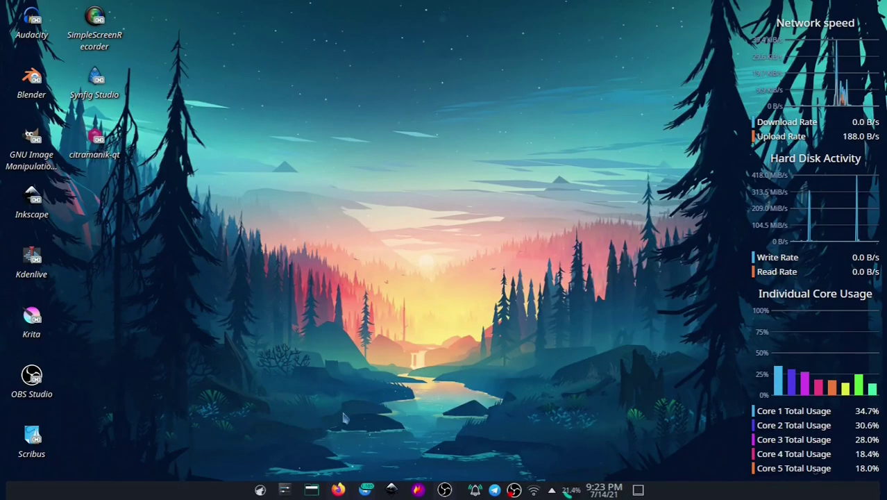
Search Google in Firefox for 'kabah'
left_click(338, 490)
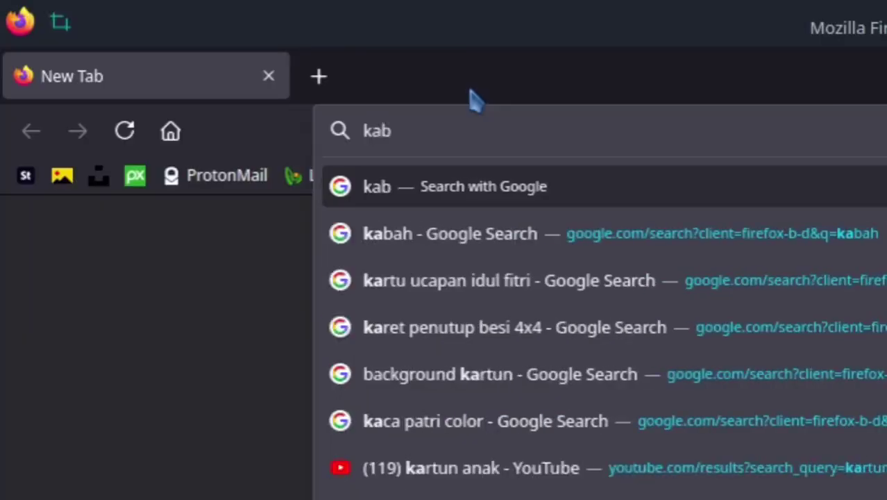
type("ah")
key("Return")
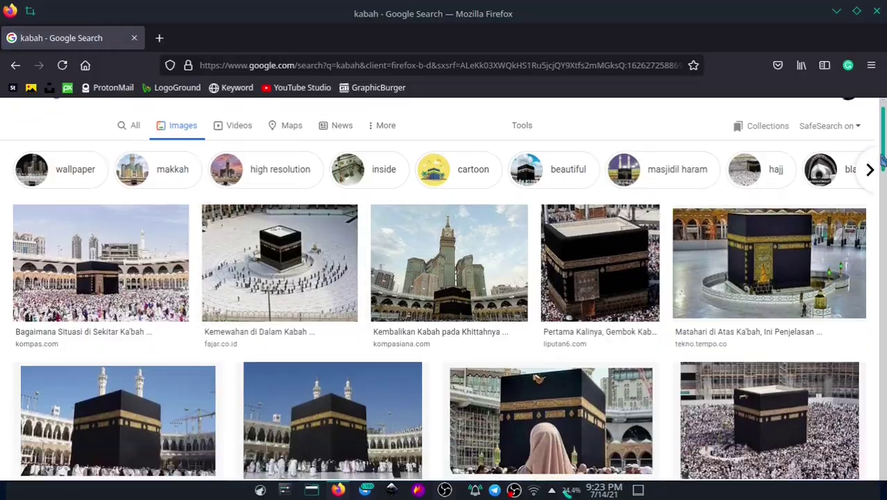
Preview the draped Kaaba photo in the image results and copy it to the clipboard
scroll(212, 223, "down", 5)
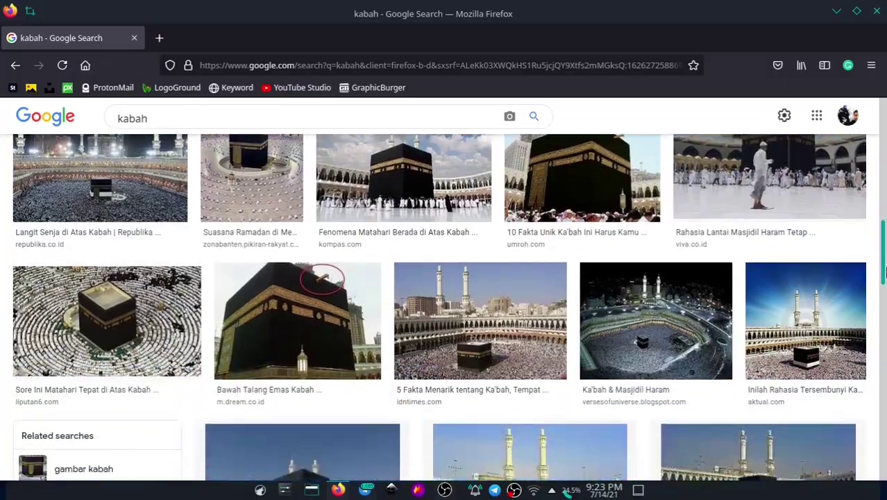
scroll(884, 161, "down", 3)
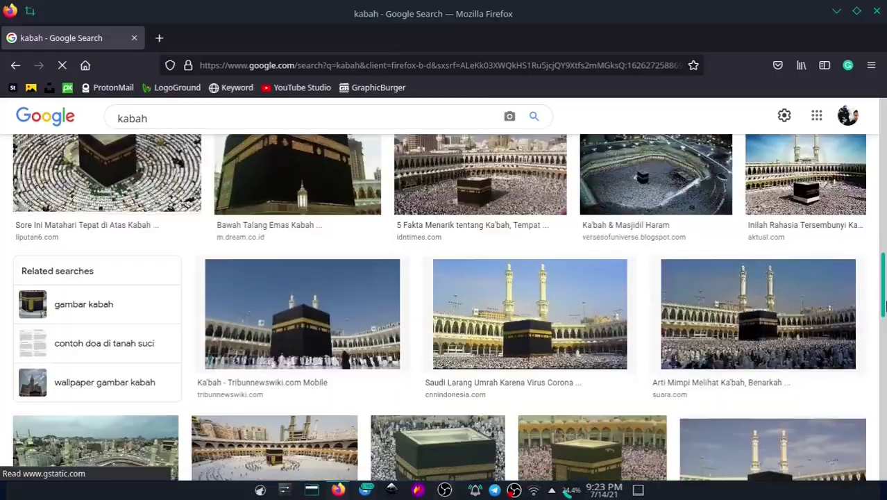
scroll(883, 161, "down", 3)
scroll(884, 161, "up", 5)
left_click(582, 274)
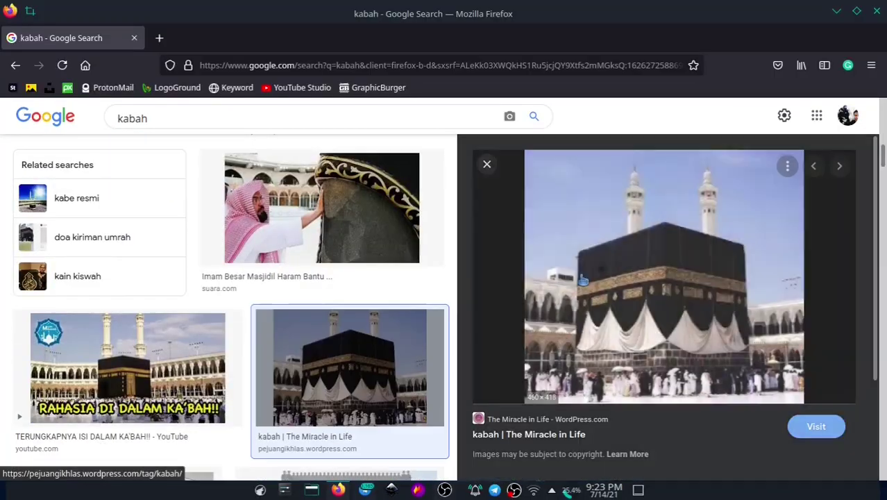
right_click(661, 295)
left_click(701, 208)
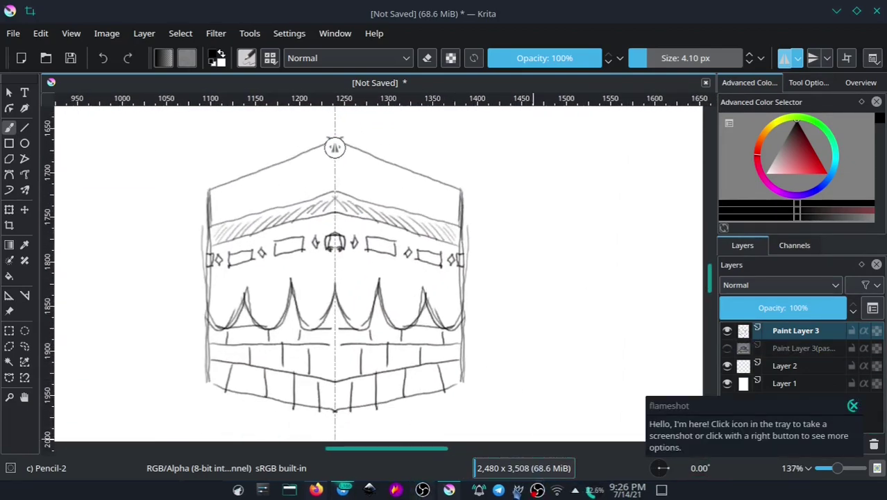
Capture the Krita sketch to the clipboard with Flameshot, then minimise Krita and Firefox
key("Print")
left_click_drag(172, 127, 530, 429)
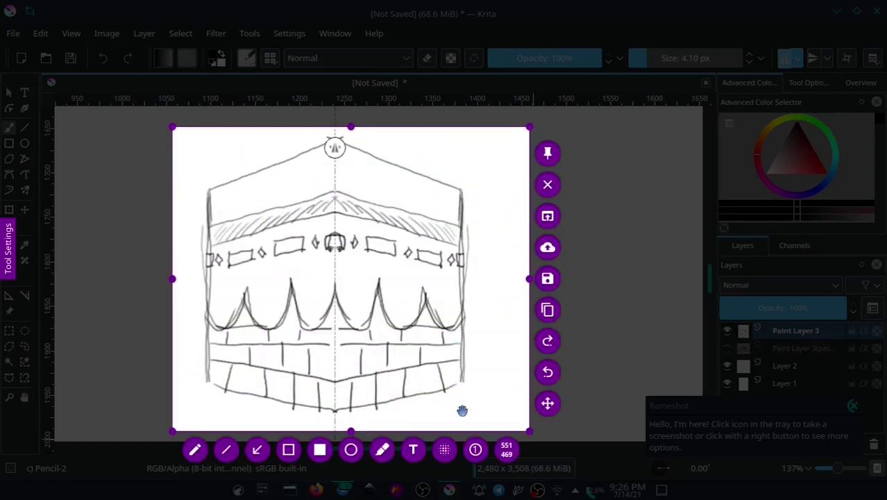
left_click(548, 310)
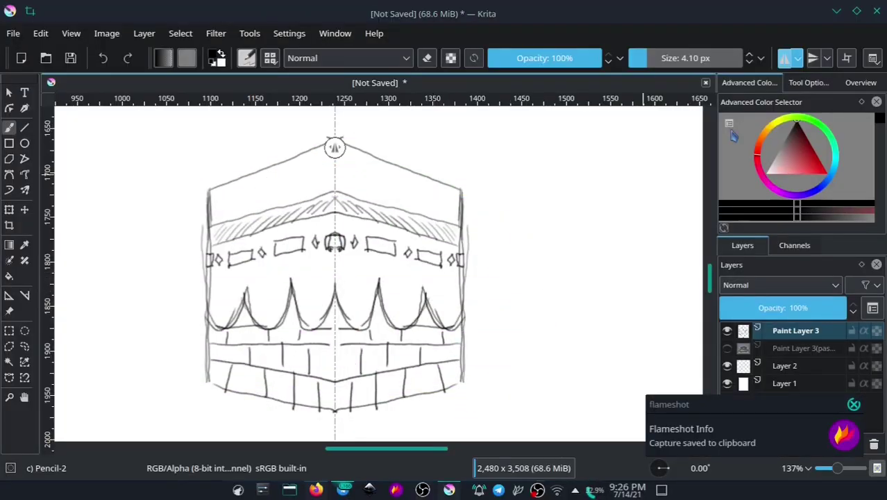
left_click(837, 12)
left_click(837, 12)
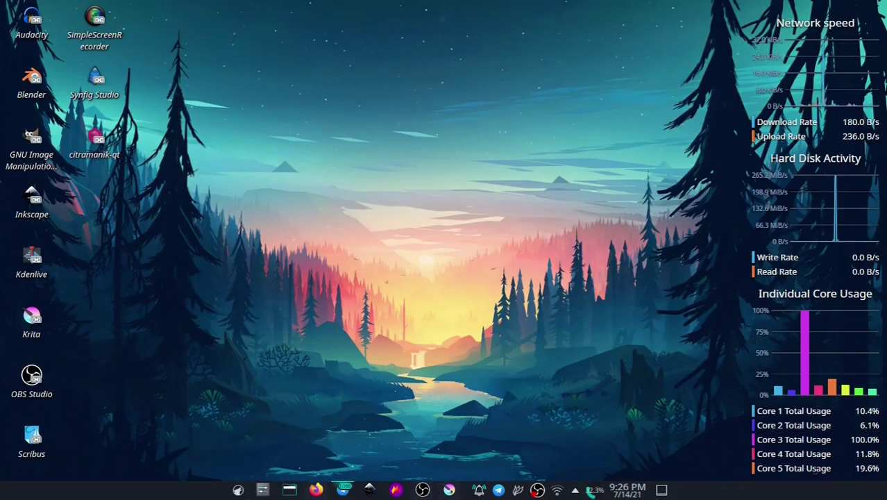
Launch Inkscape and paste the copied Kaaba sketch into the new document
left_click(238, 490)
left_click(345, 368)
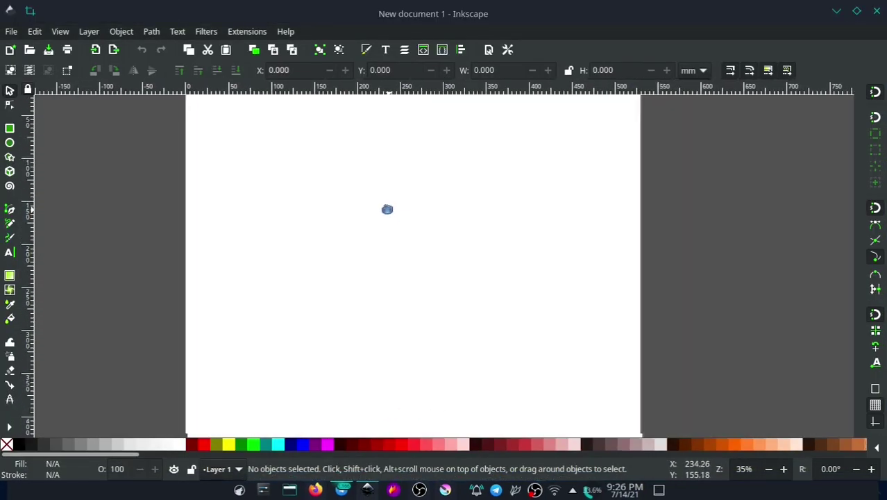
left_click(36, 32)
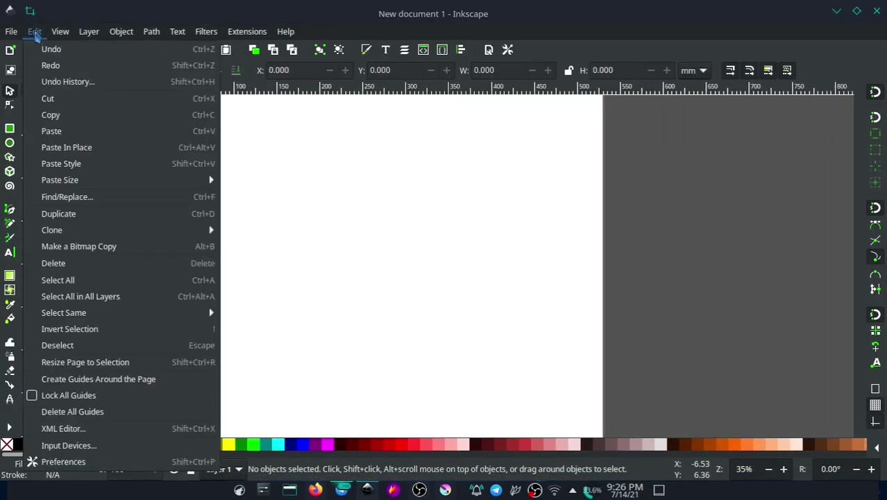
left_click(52, 131)
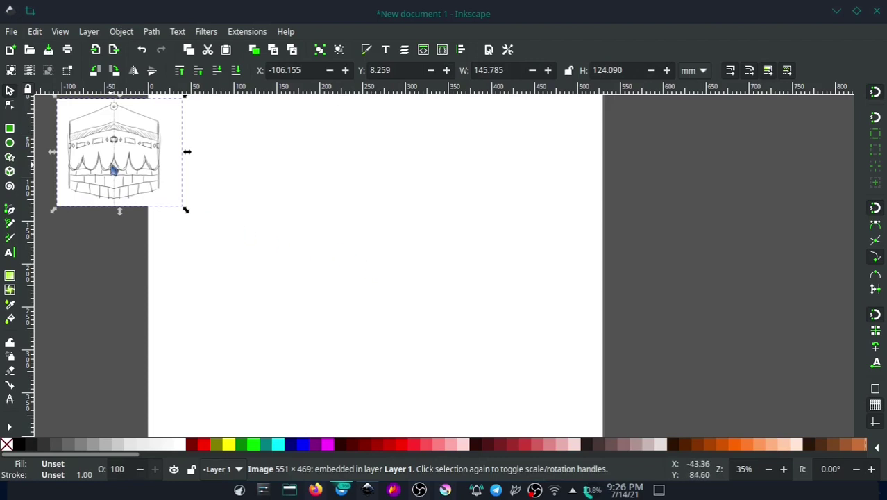
Move the sketch to the page's right side and scale it to 268.991 mm wide
left_click_drag(113, 168, 366, 297)
left_click_drag(432, 224, 493, 174)
left_click_drag(377, 247, 509, 240)
scroll(479, 258, "down", 1)
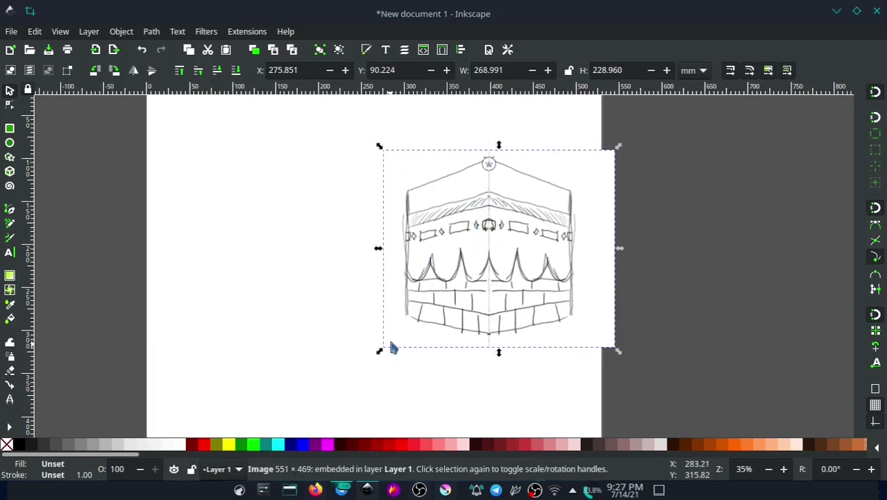
scroll(433, 228, "up", 1)
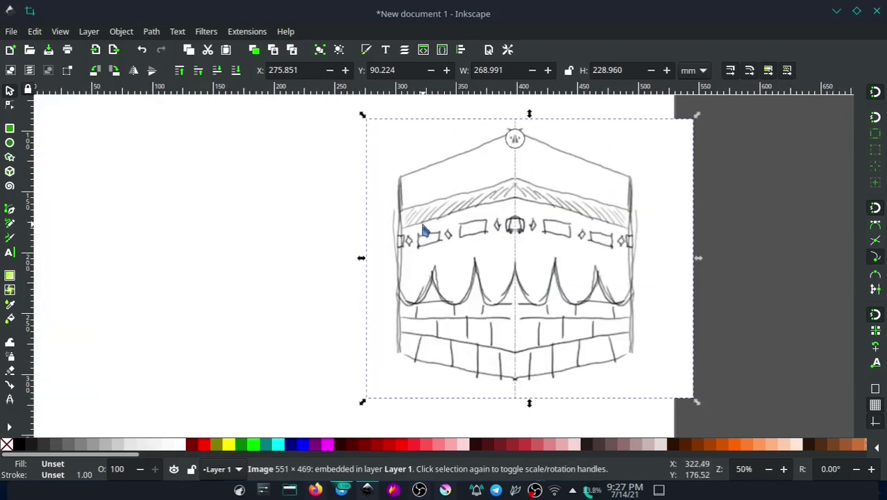
scroll(416, 236, "up", 1)
scroll(416, 242, "down", 1)
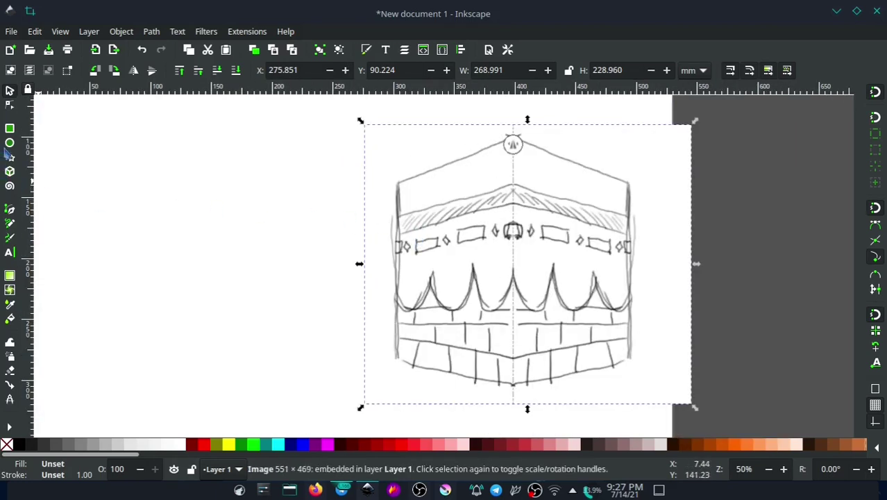
Draw a rectangle about 183 × 200 mm spanning the sketch's wall height
left_click(9, 129)
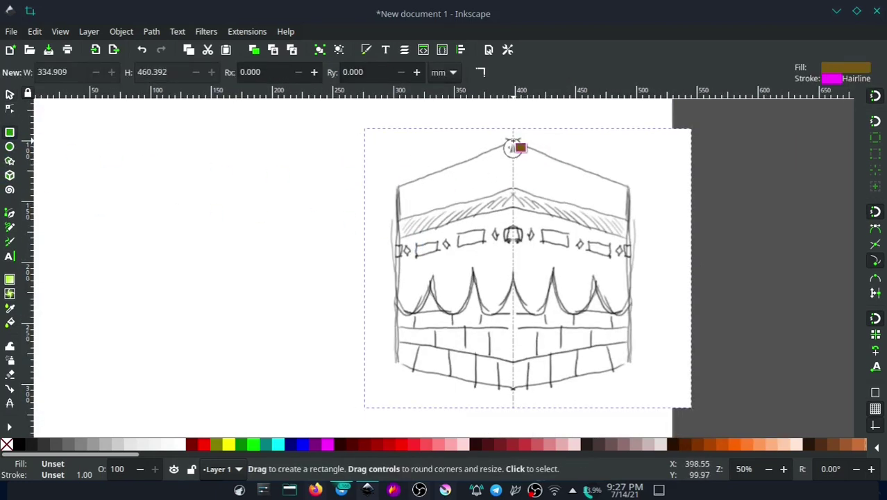
left_click_drag(513, 148, 319, 388)
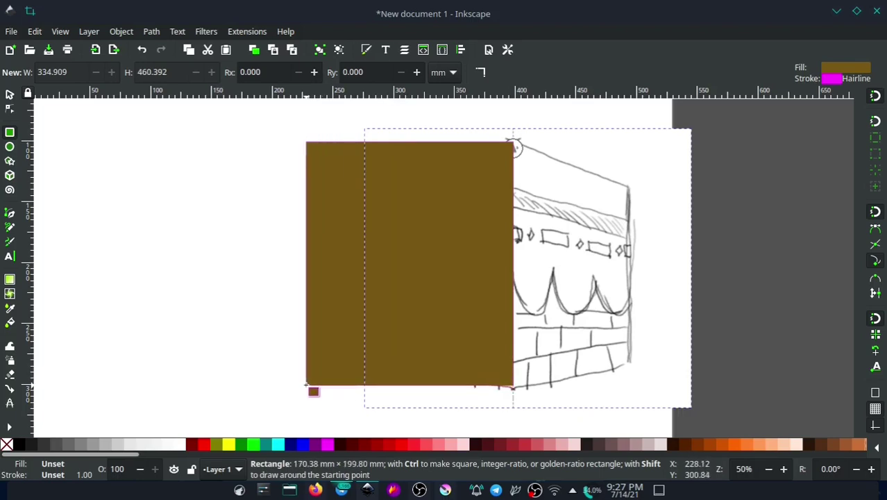
left_click_drag(319, 387, 305, 386)
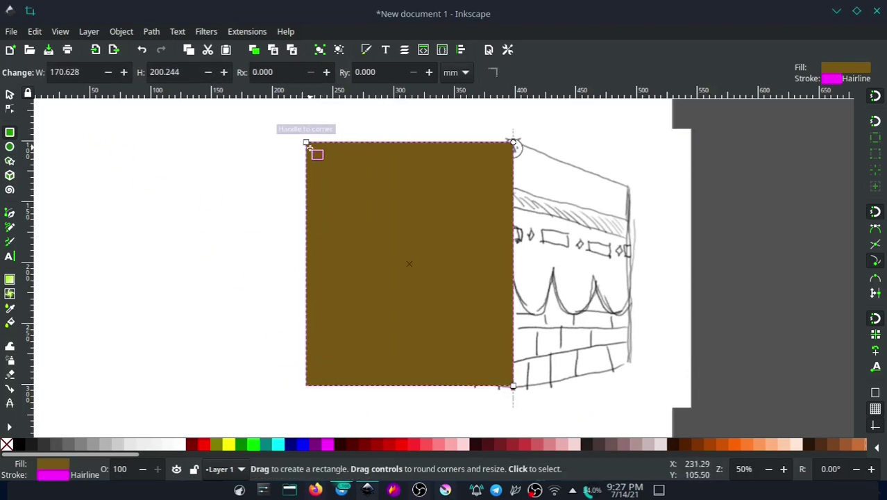
left_click_drag(306, 142, 292, 138)
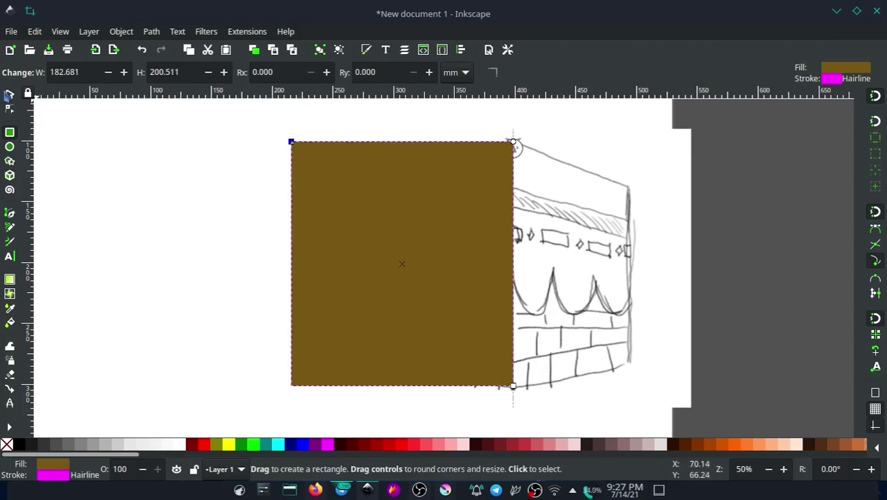
Move the rectangle left of the sketch, fill it 90% Gray, and remove its stroke
key("s")
scroll(434, 227, "down", 1, "ctrl")
left_click_drag(435, 229, 322, 243)
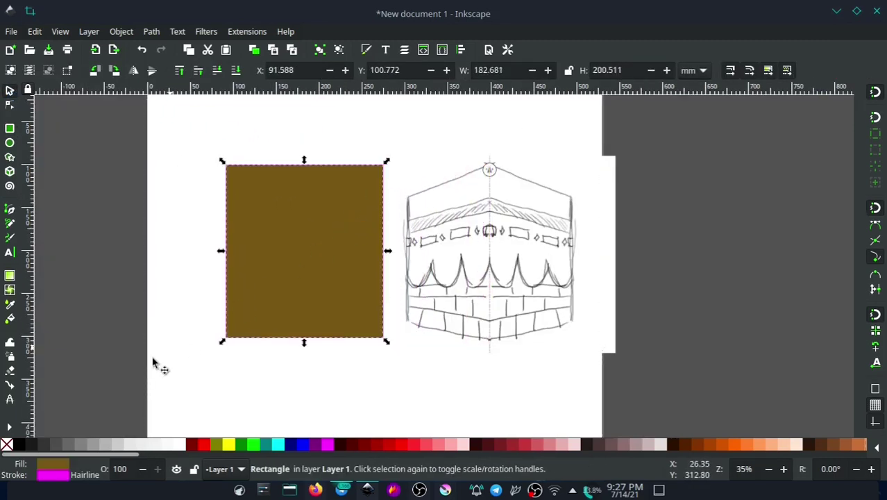
left_click(38, 445)
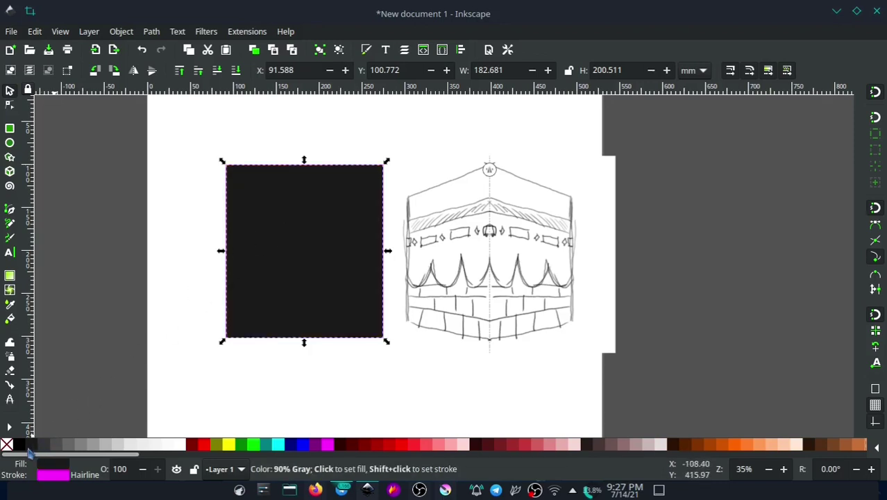
left_click(6, 444, "shift")
scroll(330, 214, "up", 1, "ctrl")
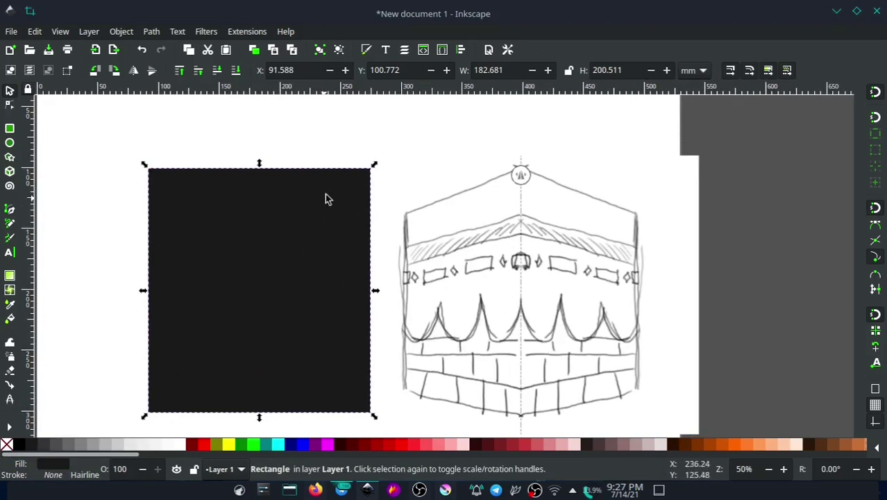
left_click(527, 218)
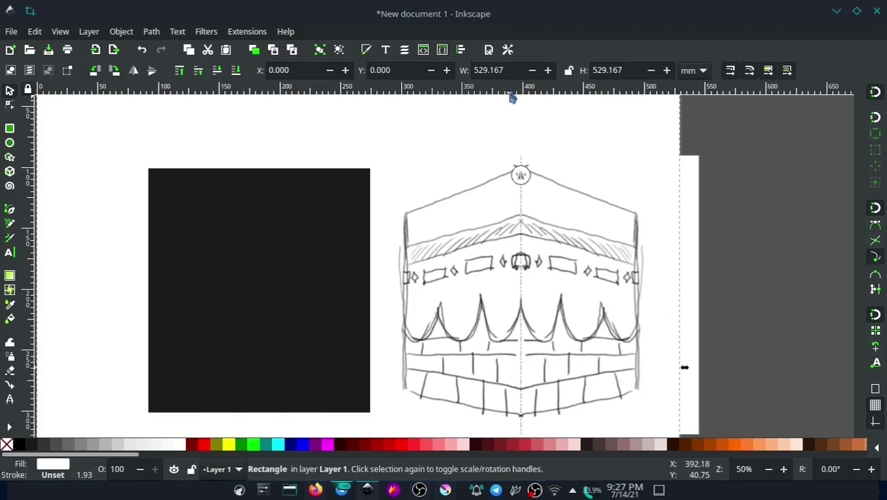
Add horizontal guides at the sketch's wall top, gold band edges, ornaments, drape line and base
left_click_drag(511, 98, 521, 209)
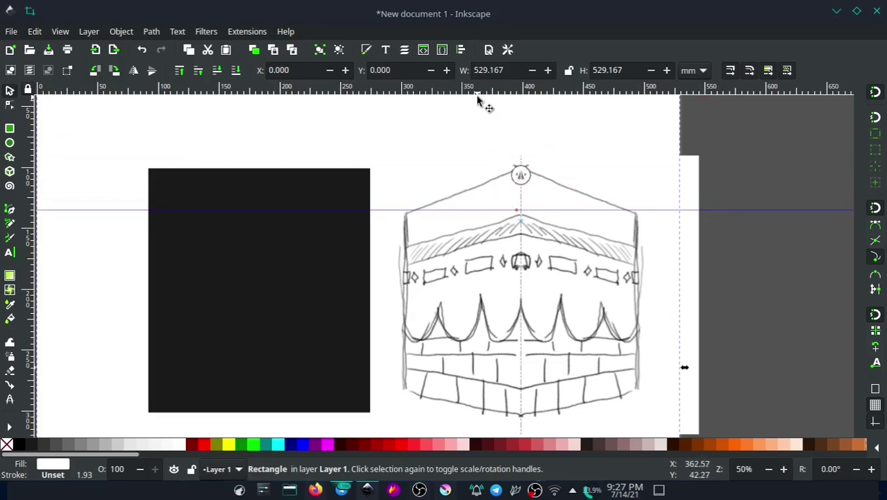
left_click_drag(477, 99, 505, 236)
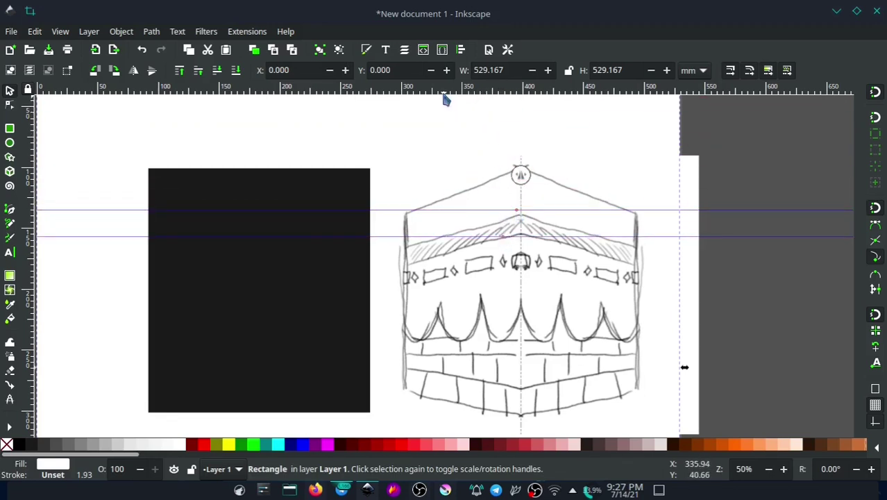
left_click_drag(443, 95, 459, 252)
left_click_drag(436, 97, 453, 278)
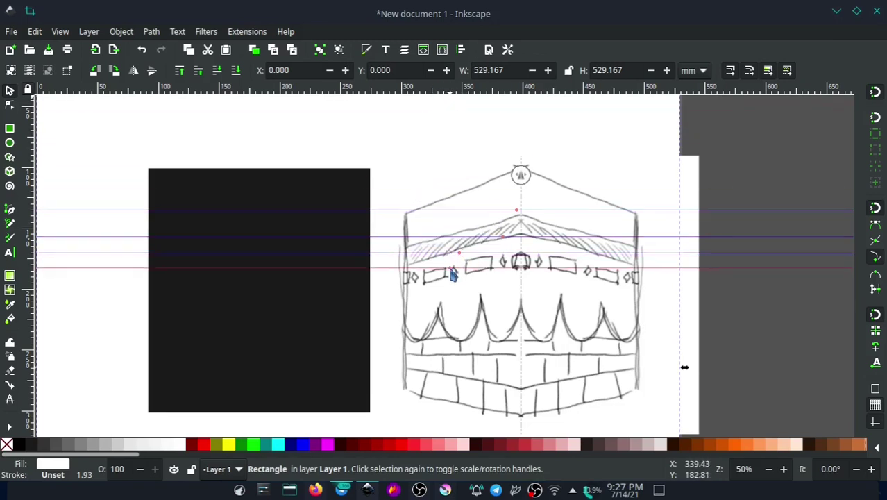
left_click_drag(434, 88, 452, 299)
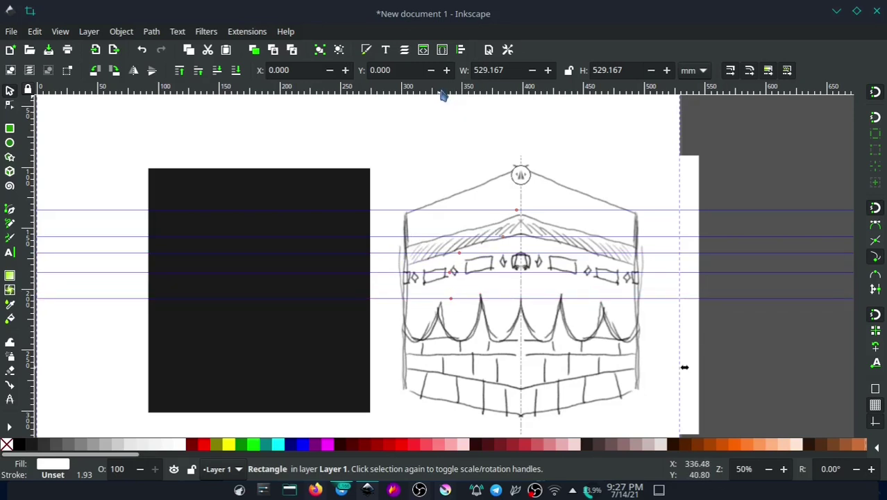
left_click_drag(446, 88, 452, 373)
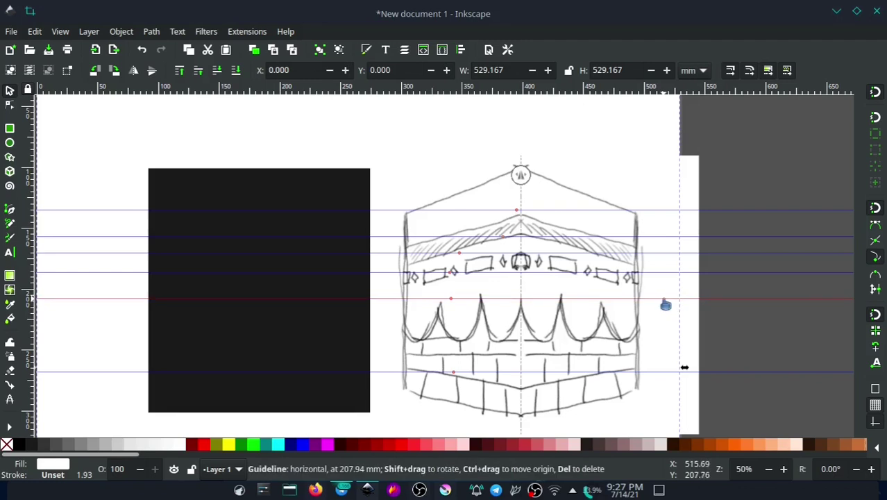
Lower the base guide to the brick line and select the black face rectangle
left_click_drag(665, 304, 663, 312)
key("ctrl+z")
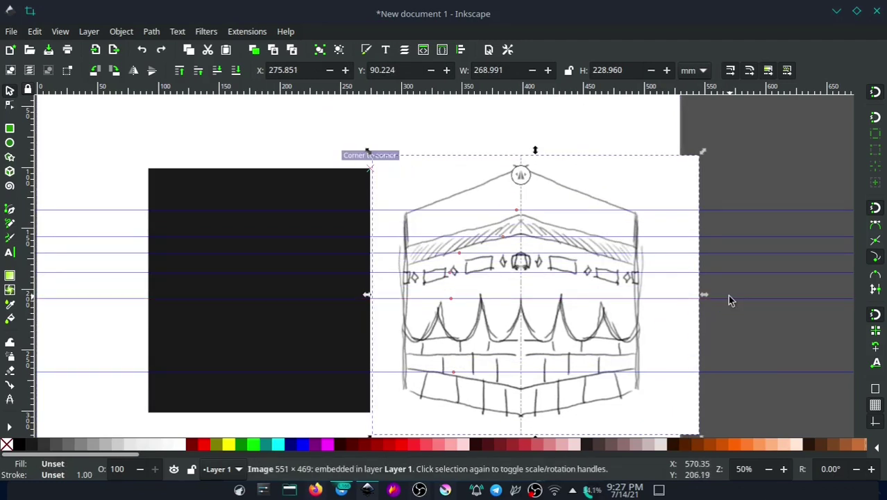
left_click_drag(728, 299, 736, 333)
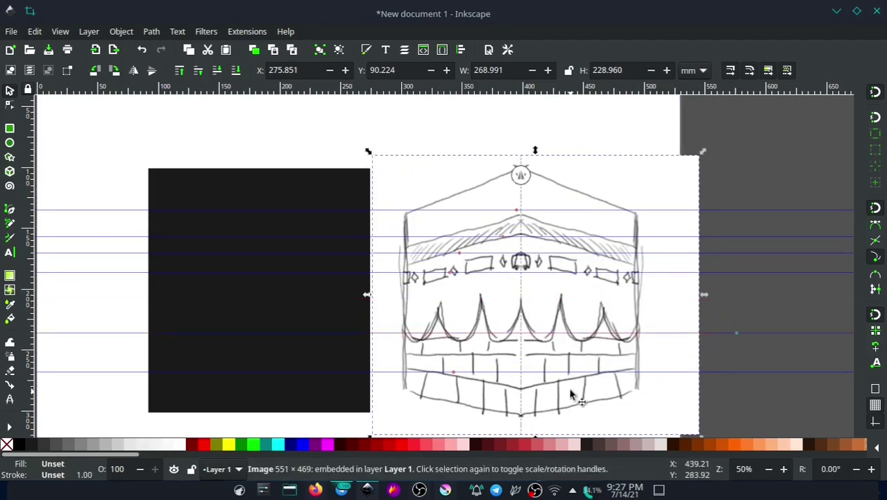
left_click(736, 376)
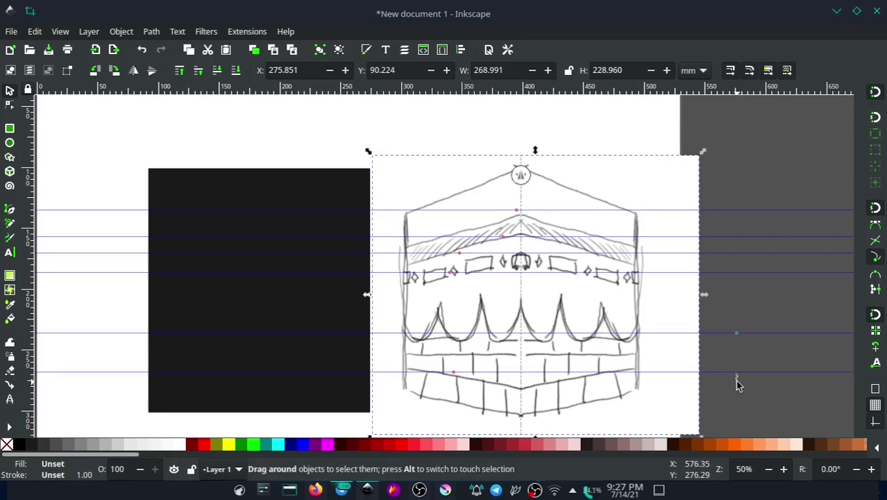
left_click(183, 214)
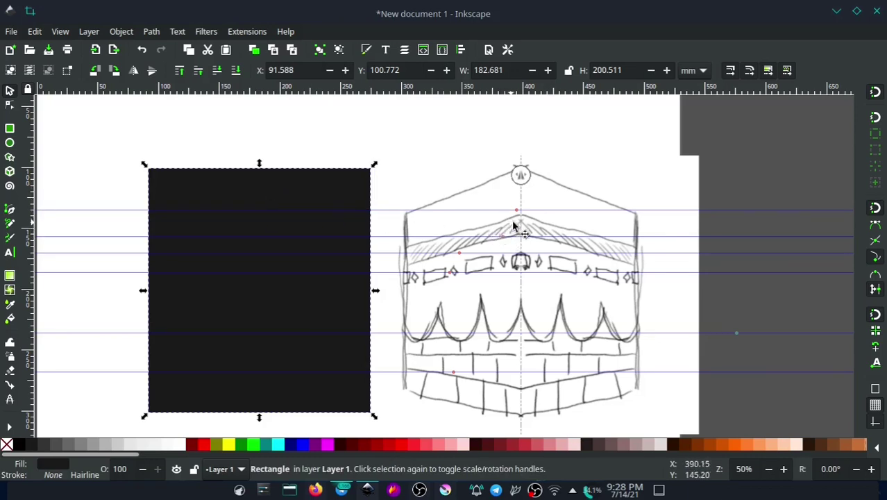
Duplicate the black rectangle into a yellow band fitted between the upper guides
right_click(266, 223)
left_click(327, 191)
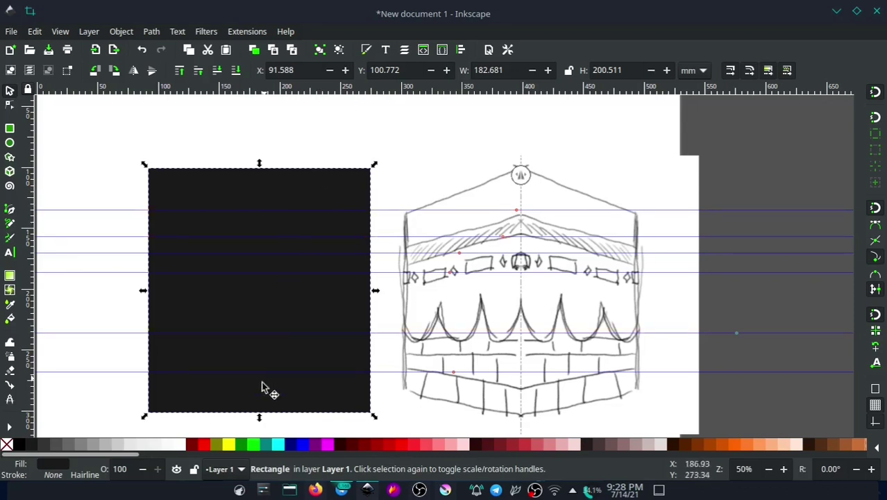
left_click(229, 444)
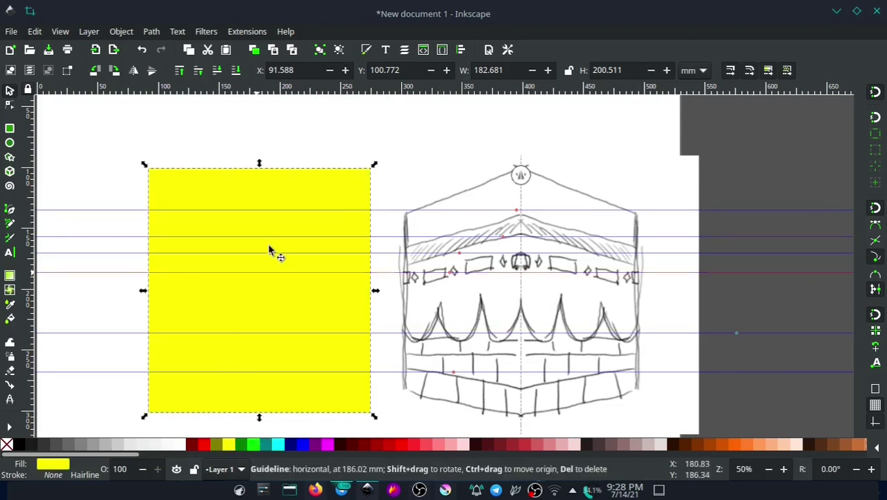
left_click_drag(259, 417, 274, 242)
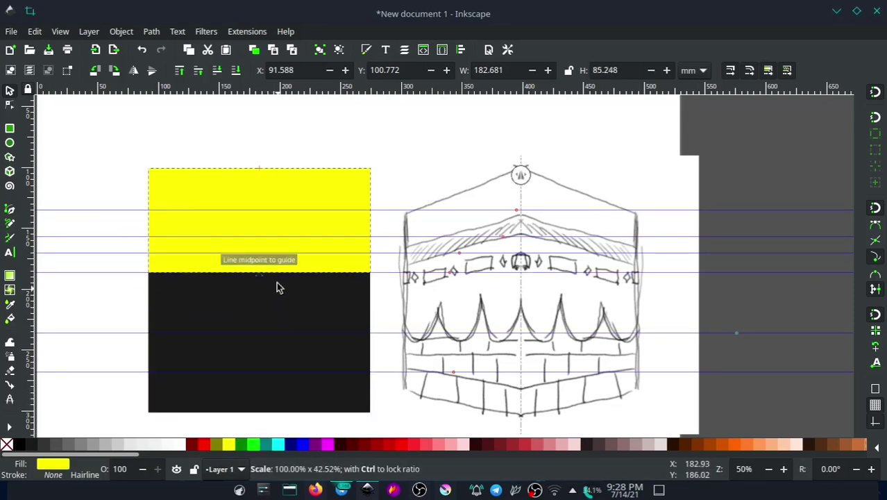
left_click_drag(259, 163, 259, 210)
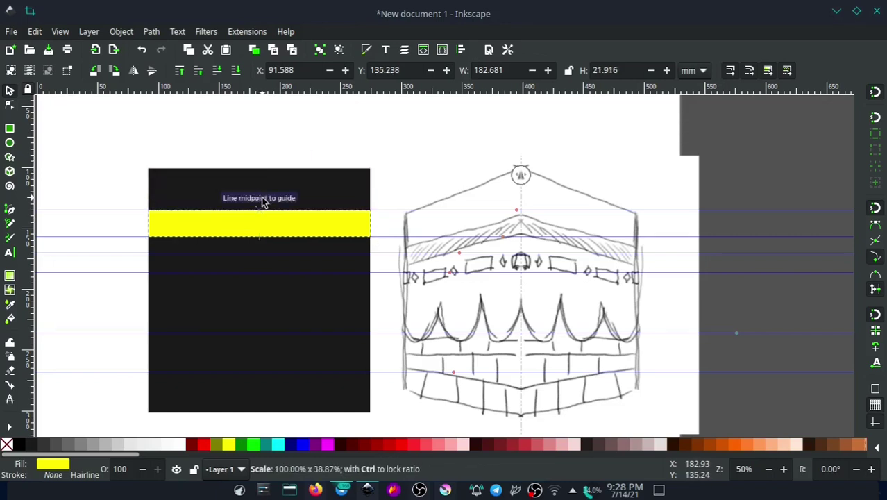
left_click(321, 234)
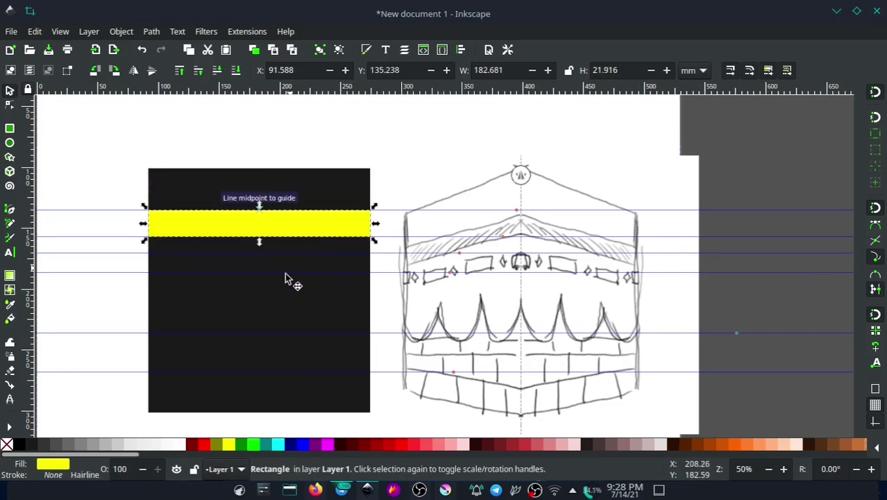
Duplicate the yellow band onto the lower guides and select it with the black face
right_click(297, 234)
key("Escape")
left_click_drag(340, 203, 299, 272)
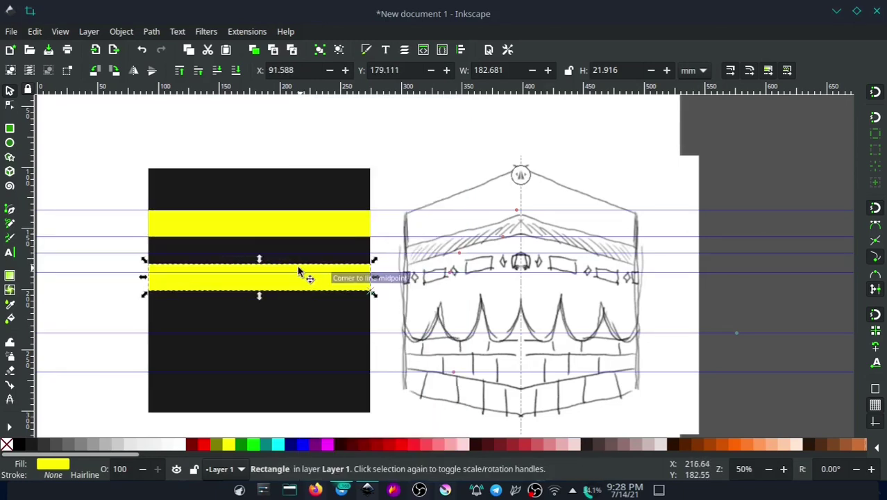
scroll(162, 261, "up", 2)
left_click_drag(172, 297, 172, 273)
scroll(287, 271, "right", 3)
scroll(287, 278, "down", 1)
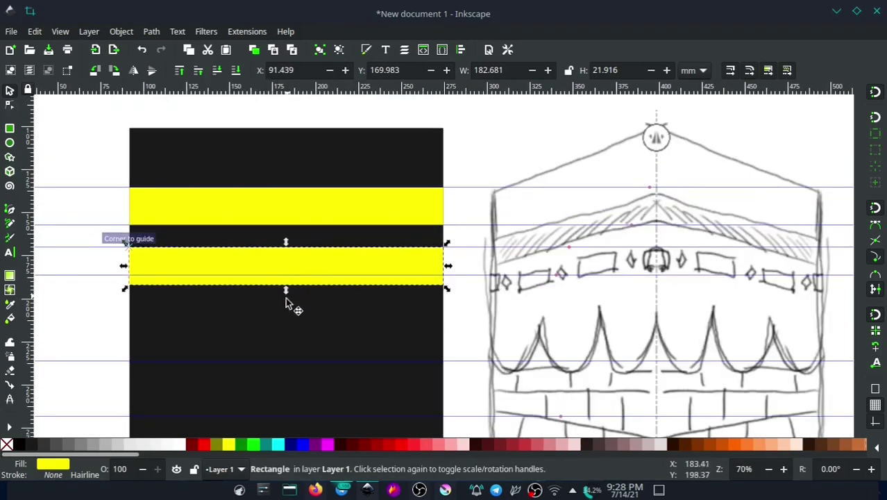
left_click(284, 318, "shift")
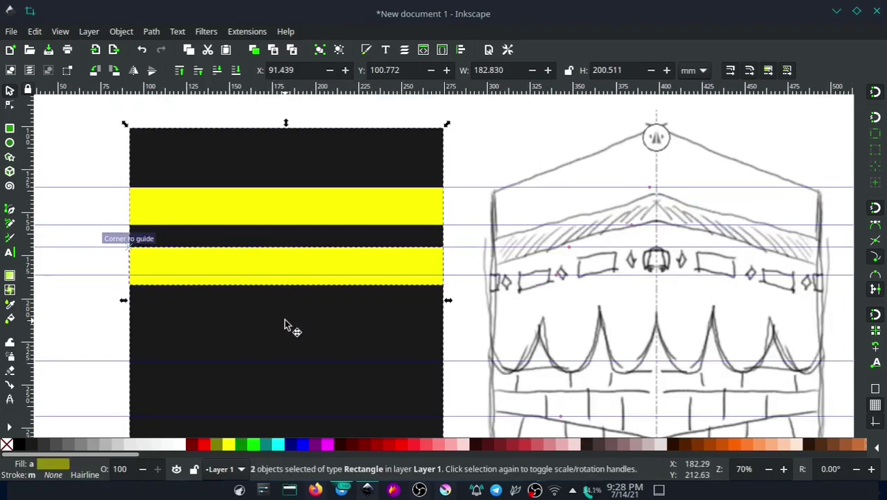
left_click(463, 51)
Shorten the lower yellow band into a block and duplicate it to the right
left_click(549, 133)
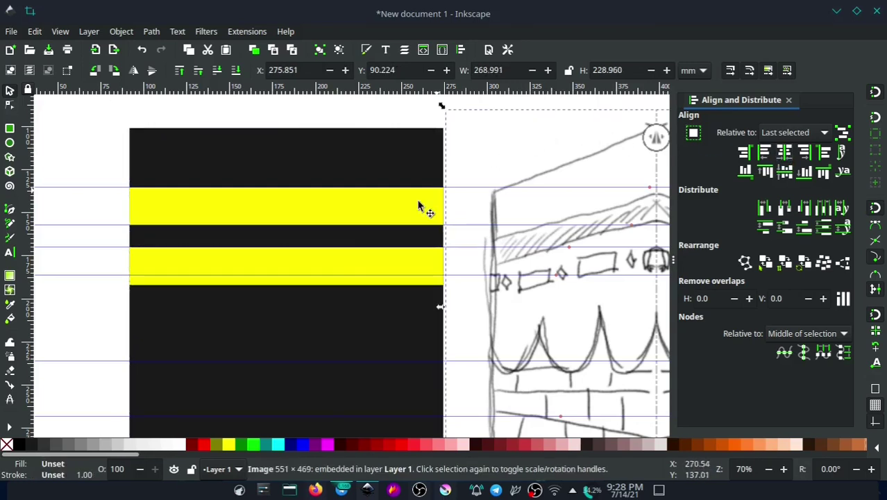
left_click(329, 267)
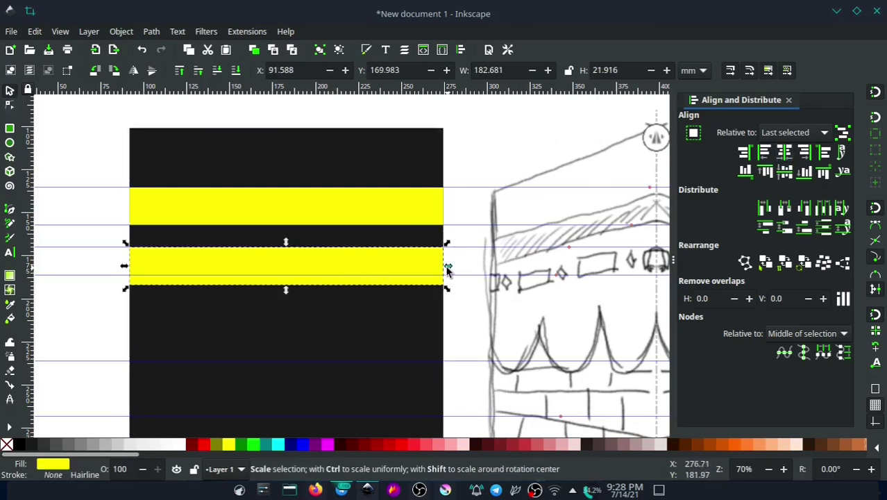
scroll(417, 272, "right", 2)
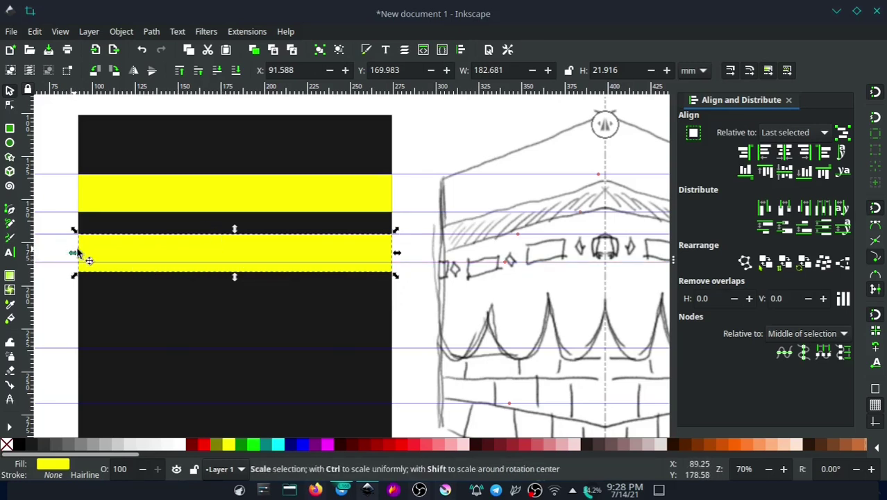
mouse_move(78, 258)
left_mouse_down()
mouse_move(202, 263)
mouse_move(182, 257)
mouse_move(187, 265)
left_mouse_up()
left_click(237, 250)
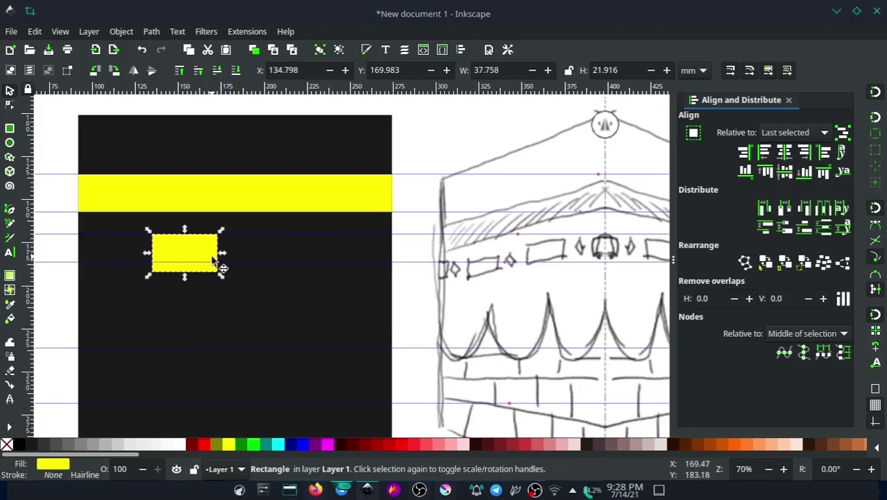
right_click(199, 258)
left_click(254, 192)
left_click_drag(186, 247, 308, 244)
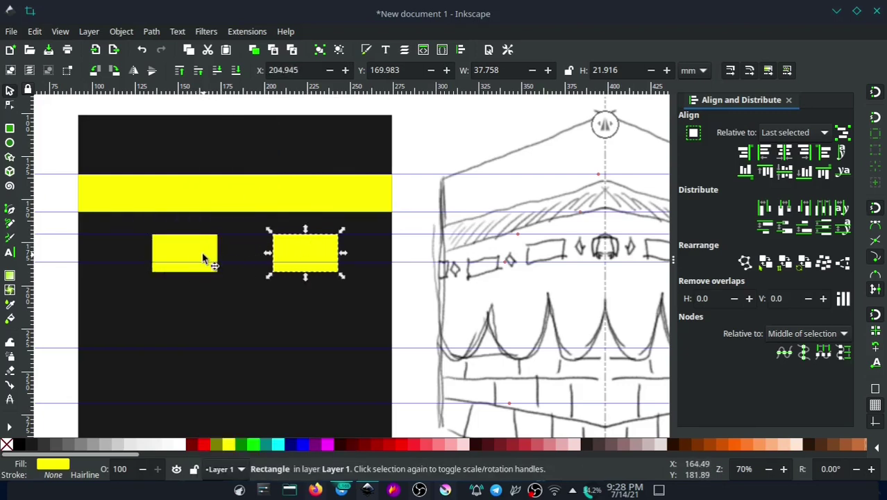
Duplicate a block at width 18.879 and align it to the black face's right edge
right_click(303, 254)
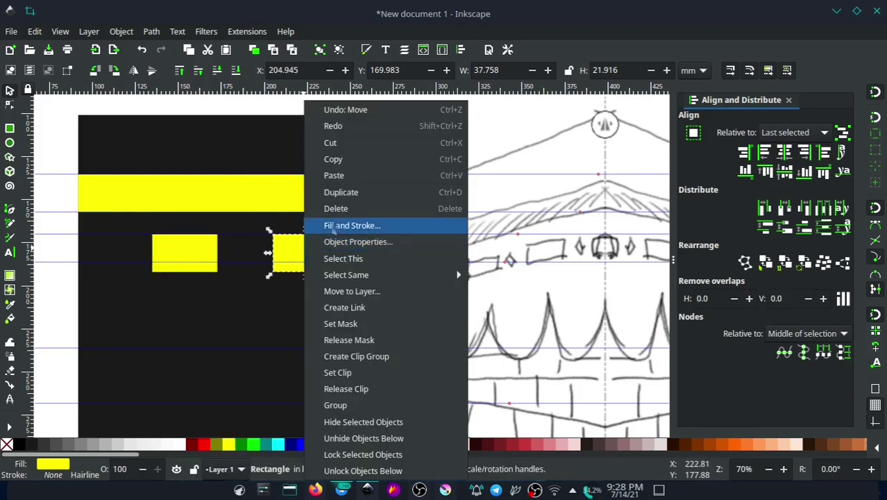
left_click(348, 194)
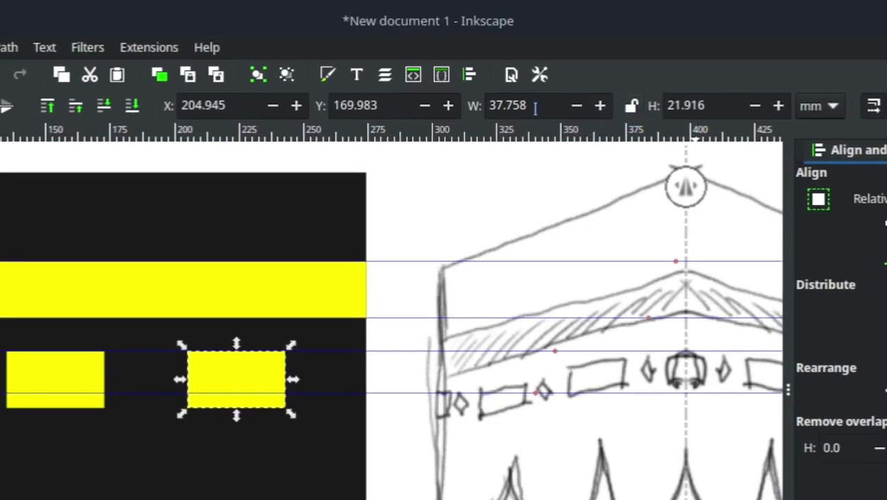
left_click(543, 105)
type("/2")
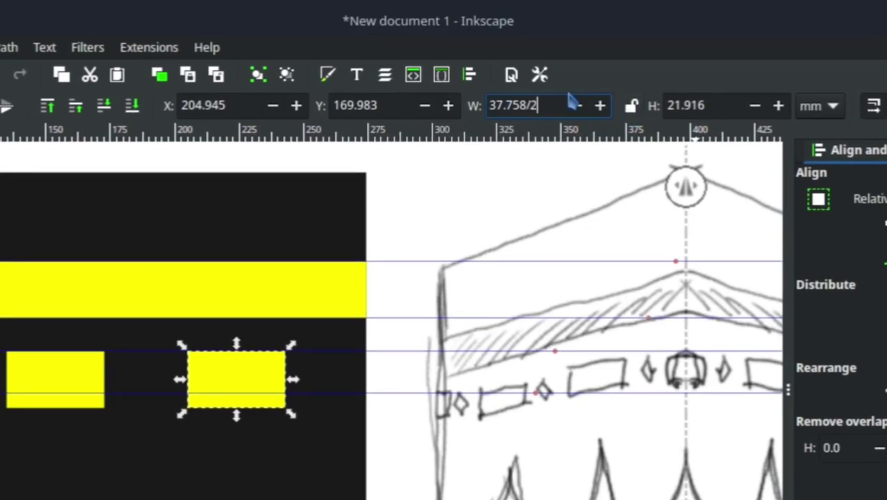
key("Return")
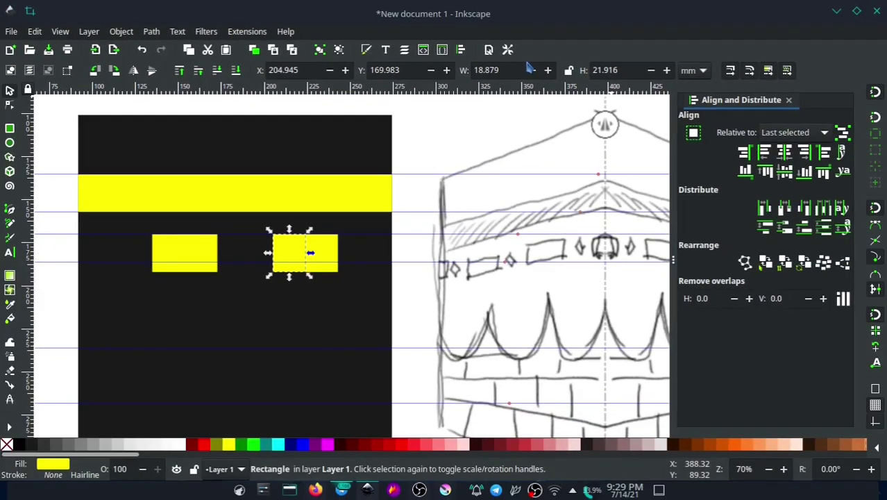
left_click_drag(290, 251, 356, 251)
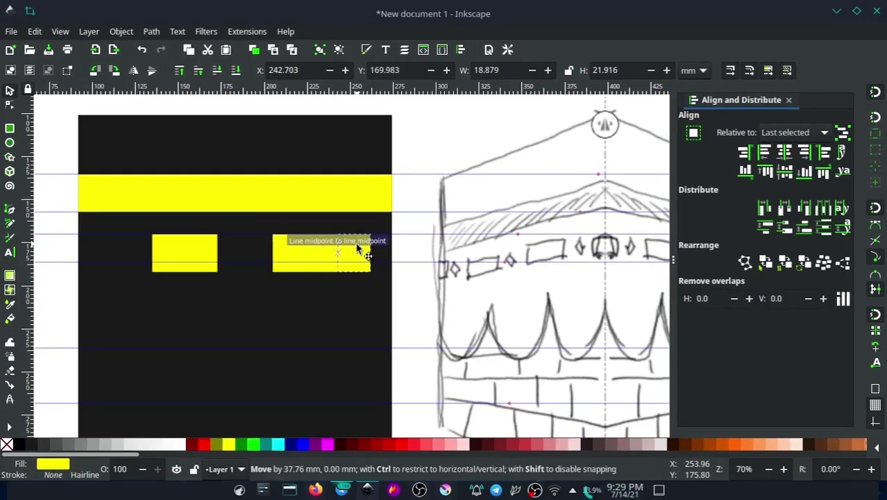
left_click(383, 270, "shift")
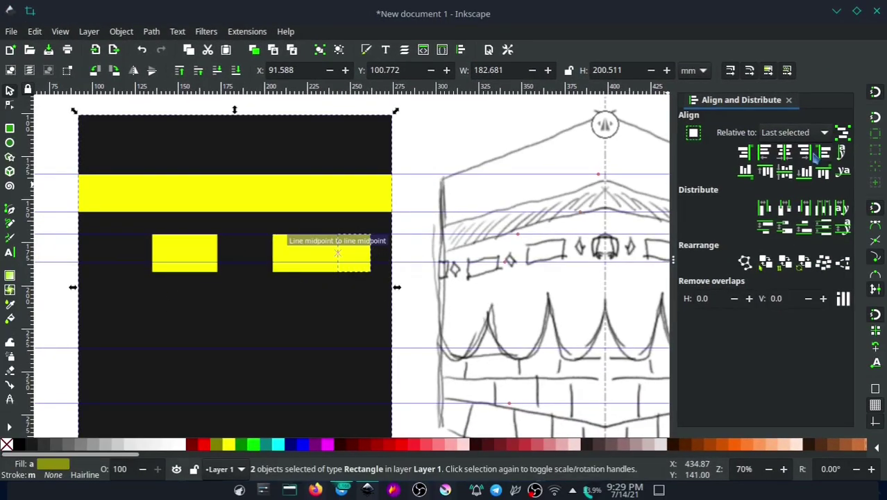
left_click(804, 152)
left_click(432, 152)
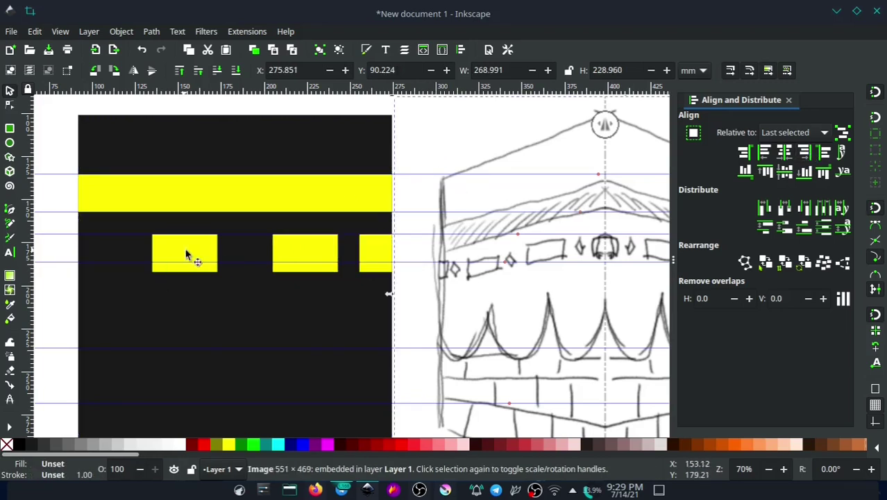
Duplicate the narrow block and align the copy to the black face's left edge
left_click(368, 254)
right_click(372, 253)
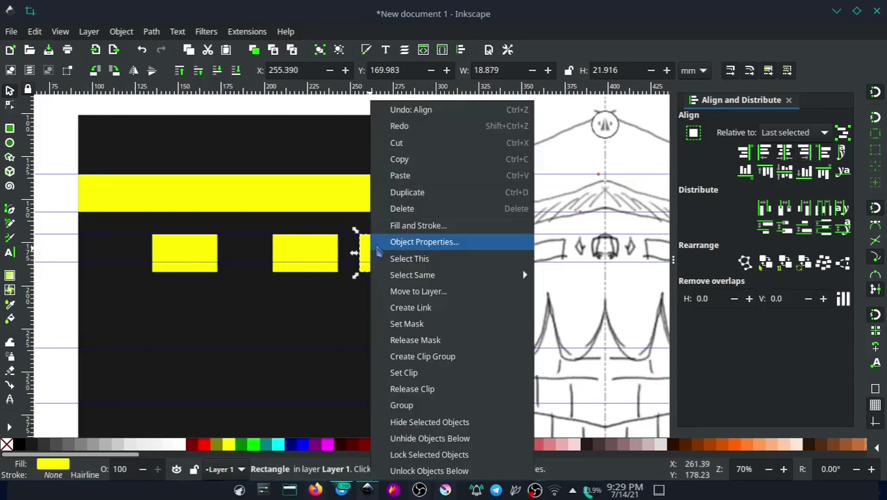
left_click(416, 192)
left_click(120, 304, "shift")
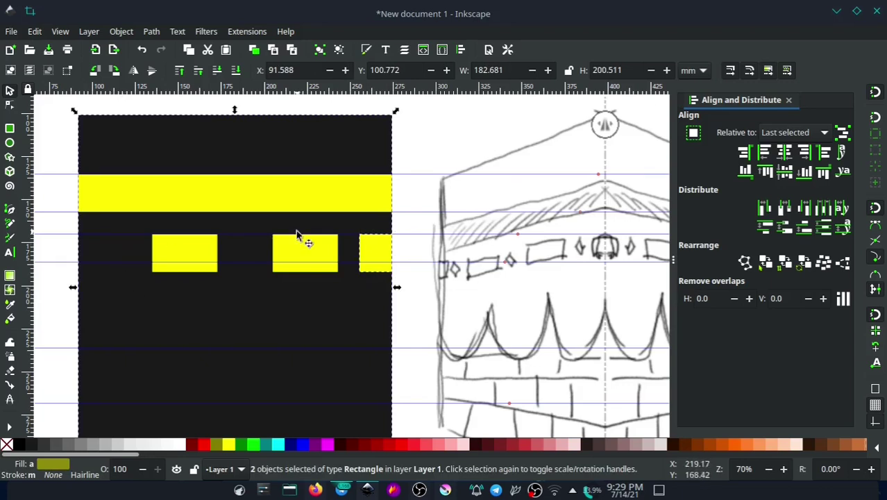
left_click(766, 155)
left_click(431, 135)
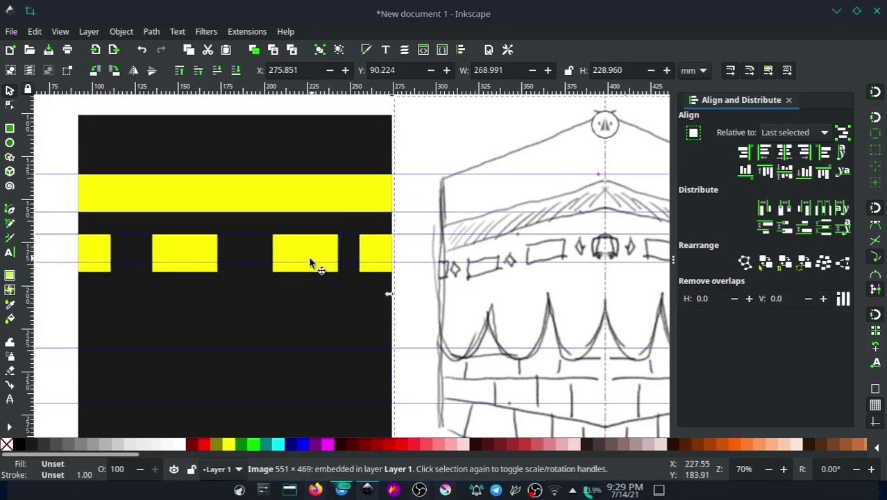
Distribute the four yellow blocks evenly across the face
left_click(101, 251)
left_click(183, 251, "shift")
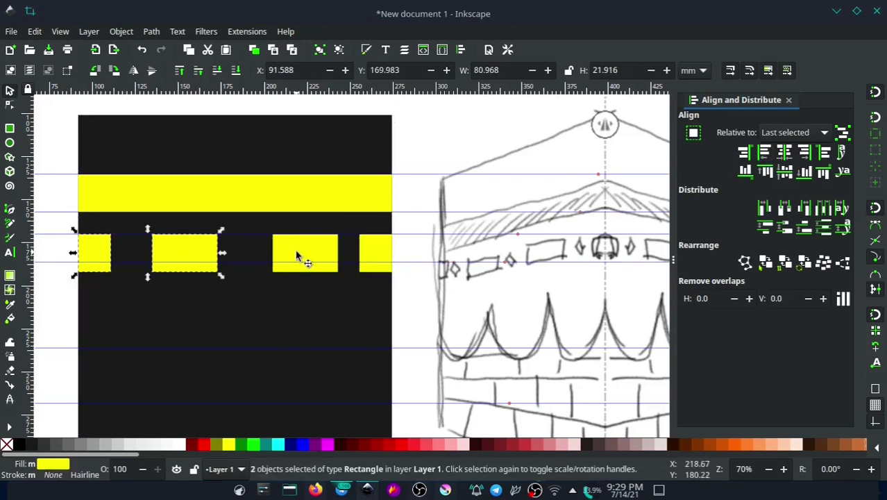
left_click(298, 254, "shift")
left_click(375, 253, "shift")
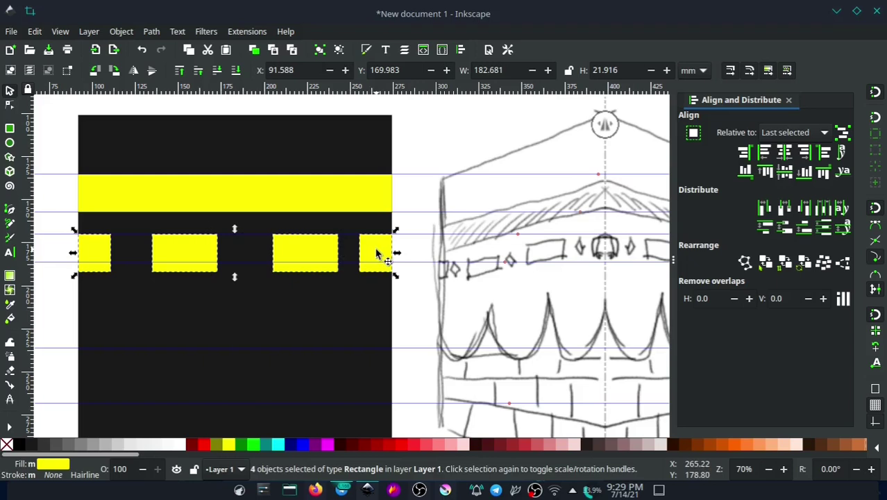
left_click(825, 211)
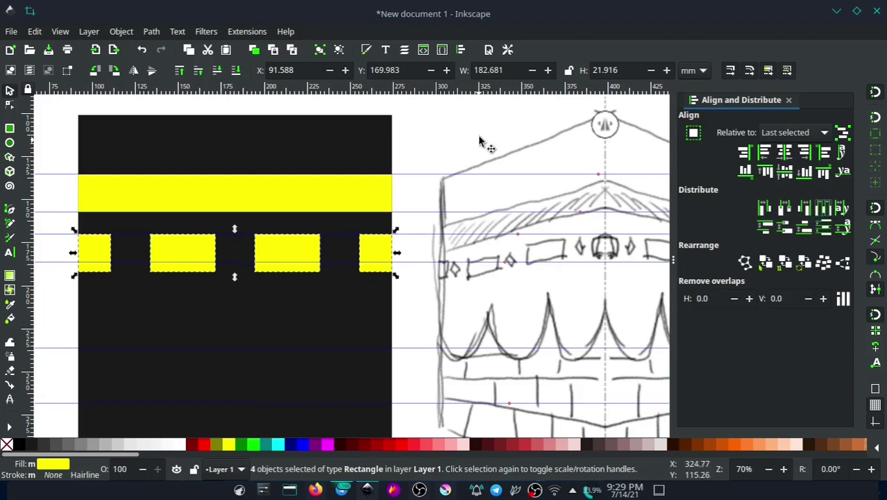
left_click(457, 137)
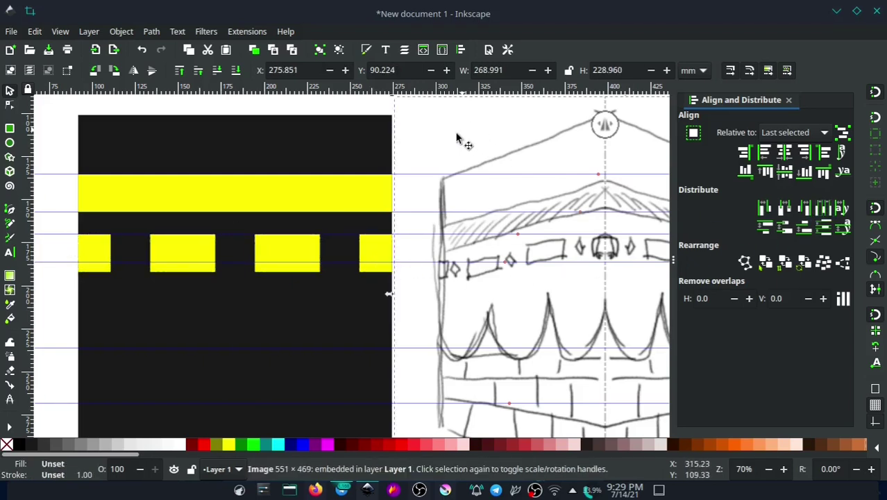
Reselect the four yellow blocks, then select the reference sketch image
left_click(188, 248)
left_click(100, 256)
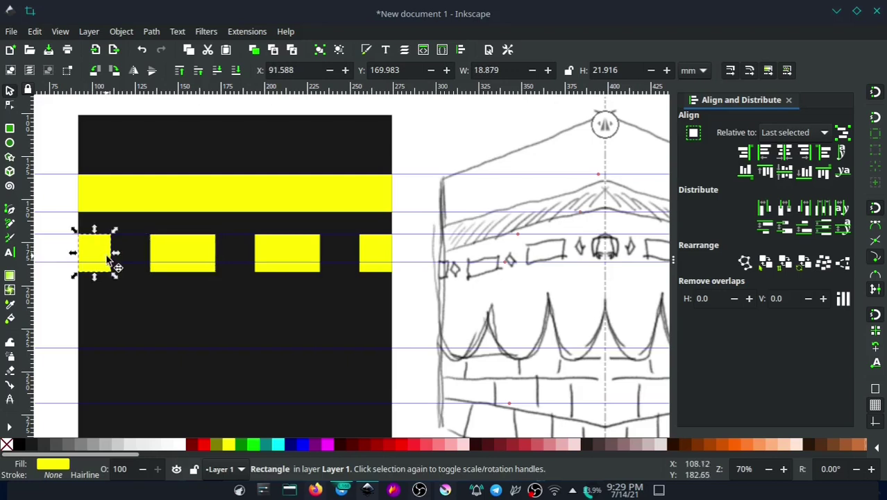
left_click(188, 254, "shift")
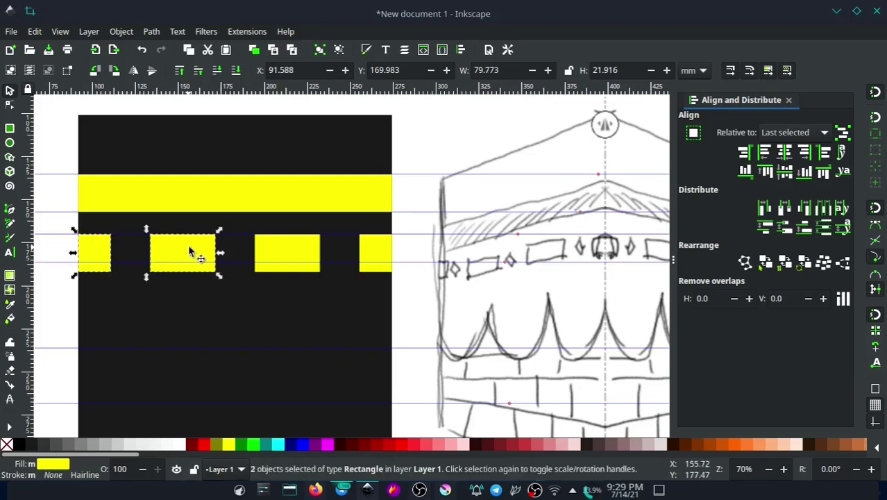
left_click(292, 256, "shift")
left_click(374, 253, "shift")
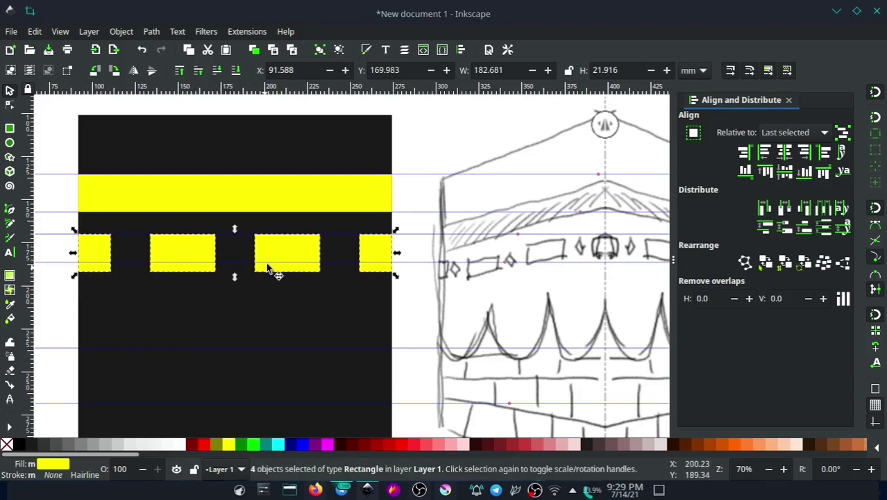
left_click(423, 141)
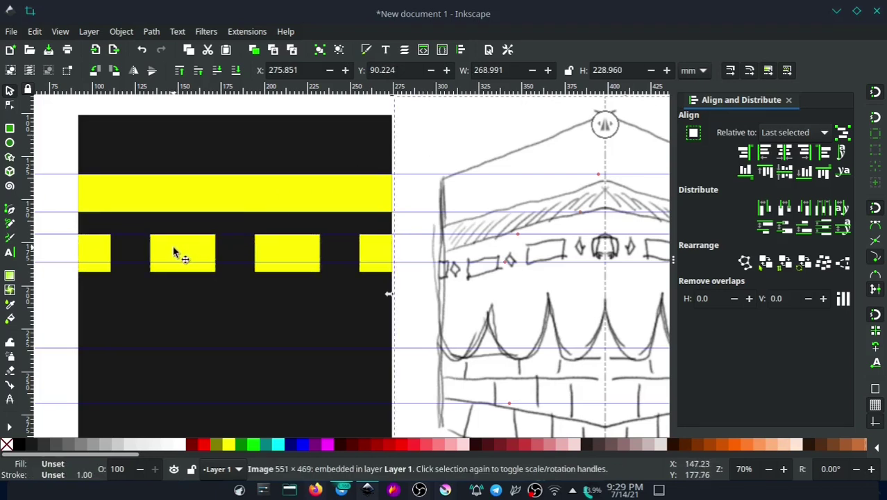
scroll(174, 254, "up", 2, "ctrl")
scroll(184, 250, "left", 2)
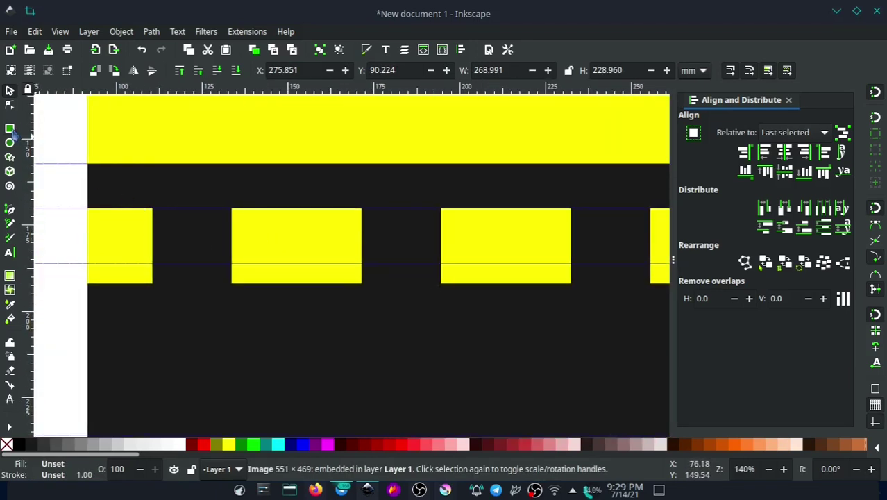
Draw a small yellow square and rotate it 45° into a diamond
left_click(10, 129)
left_click_drag(190, 319, 226, 356)
left_click(10, 108)
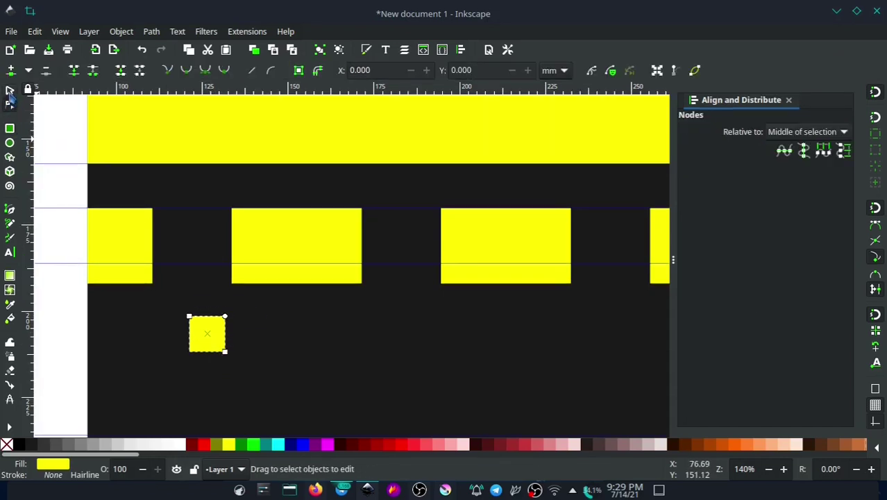
left_click(10, 90)
left_click(217, 333)
mouse_move(227, 314)
left_mouse_down()
mouse_move(243, 343)
mouse_move(206, 251)
left_mouse_up()
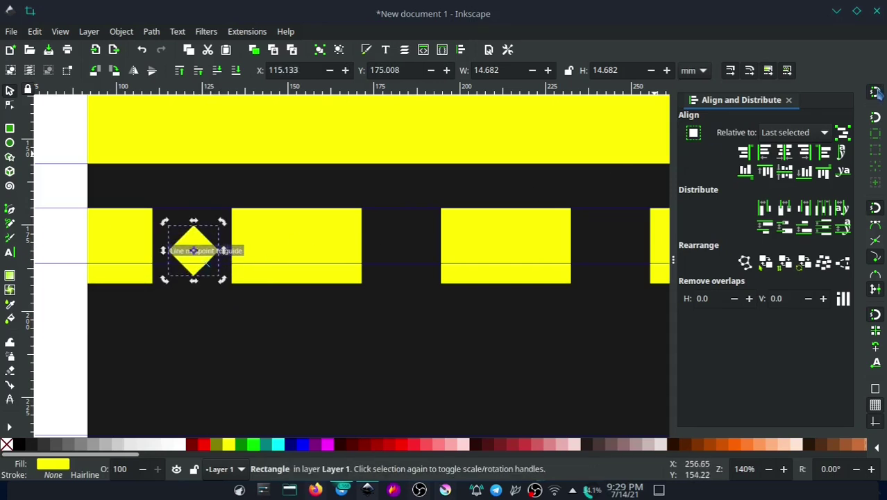
Place yellow diamonds in the gaps between the yellow blocks
key("minus")
key("minus")
left_click(147, 141)
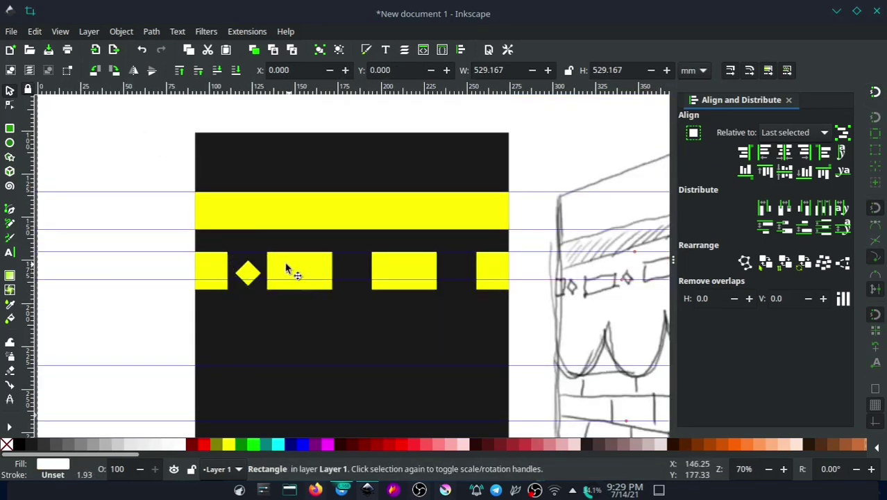
scroll(261, 289, "up", 1, "ctrl")
left_click(324, 262)
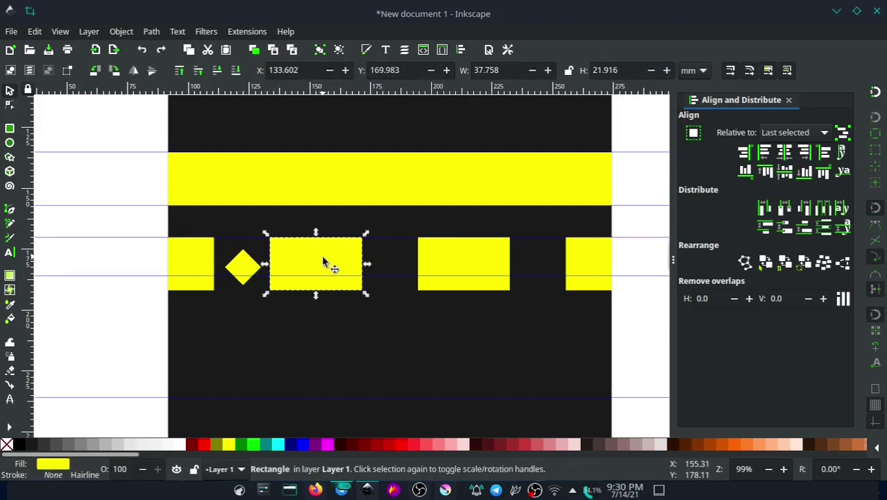
left_click(263, 308)
left_click(247, 266)
scroll(244, 267, "up", 1, "ctrl")
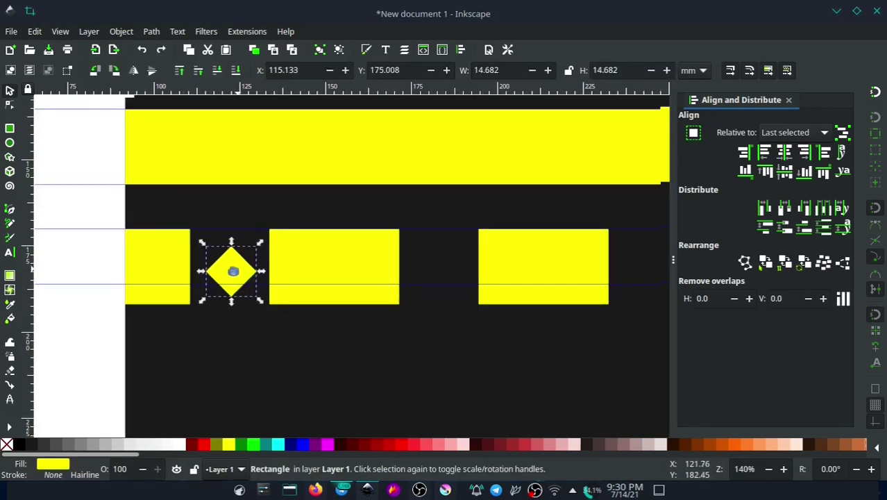
scroll(178, 299, "down", 1, "ctrl")
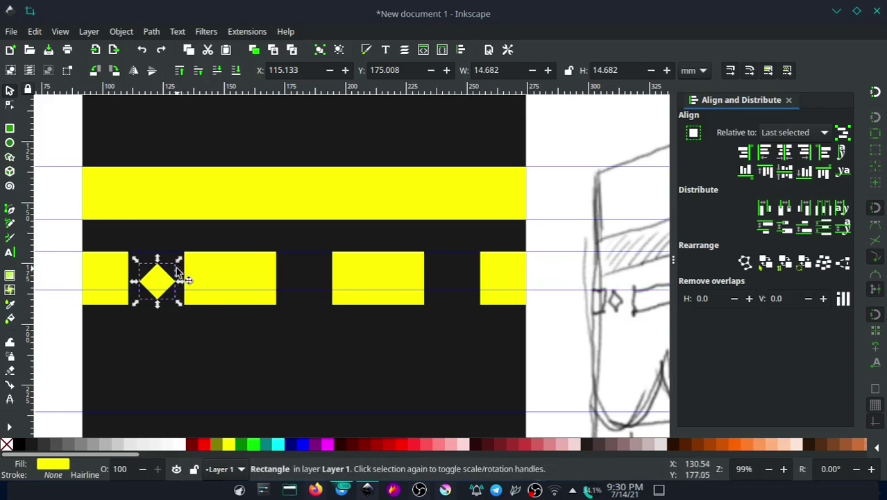
left_click(160, 279)
left_click_drag(158, 278, 456, 280)
Try centring and grouping the diamonds with the black face, undoing both
left_click(300, 278, "shift")
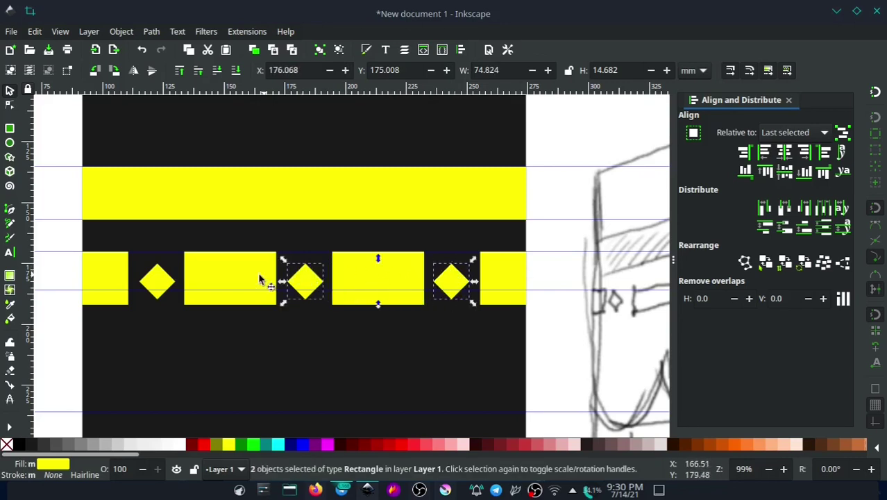
left_click(161, 276, "shift")
left_click(341, 151, "shift")
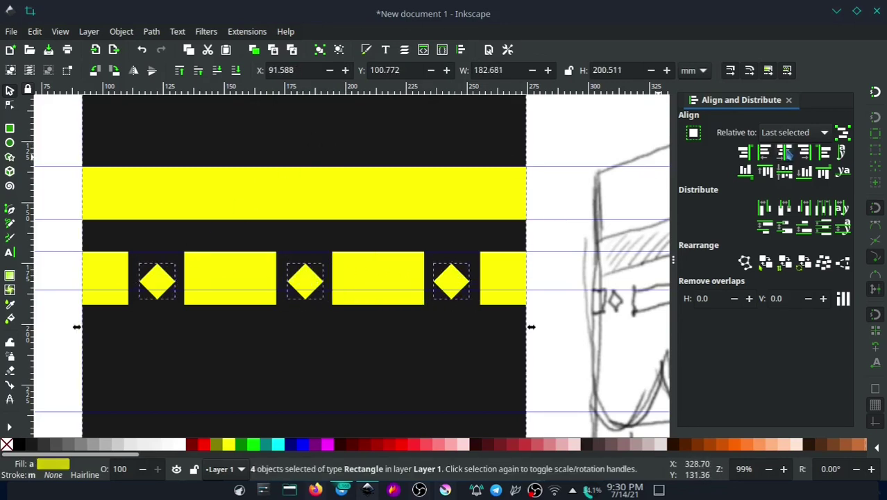
left_click(786, 152)
key("ctrl+z")
right_click(299, 281)
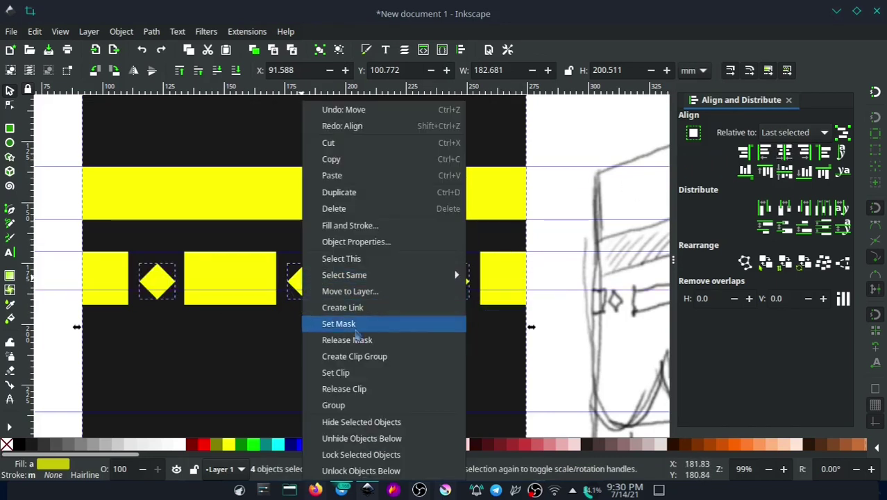
left_click(354, 410)
key("ctrl+z")
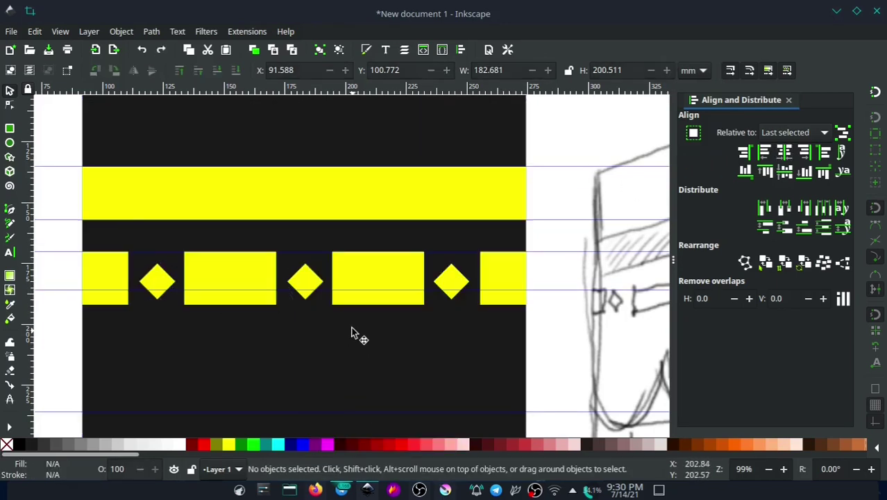
Group the left, middle and right diamonds into one object
left_click(170, 279)
left_click(305, 283, "shift")
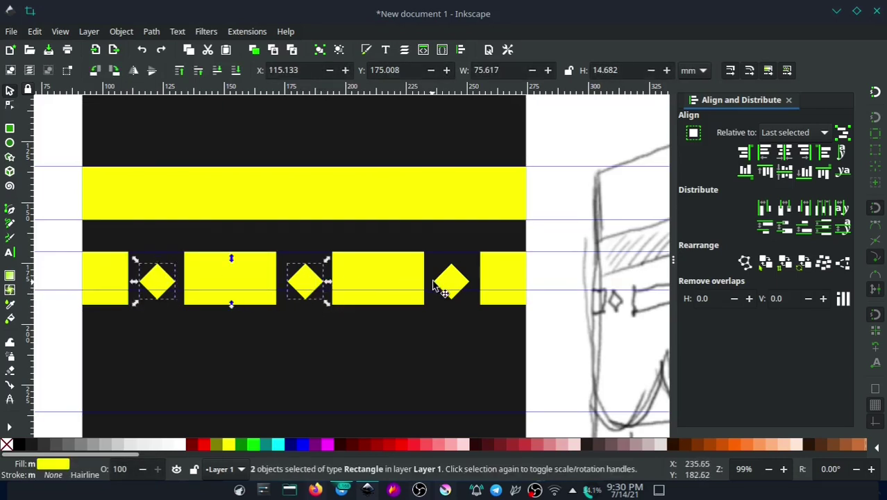
left_click(441, 284, "shift")
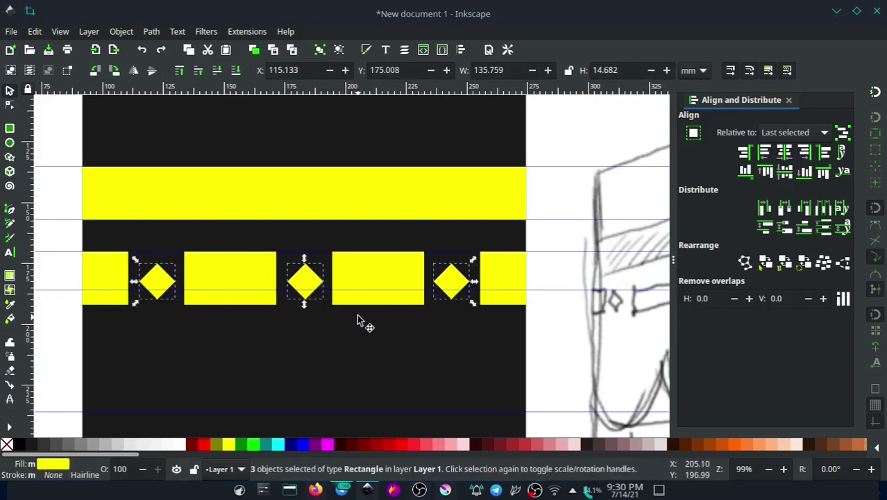
right_click(450, 273)
left_click(493, 402)
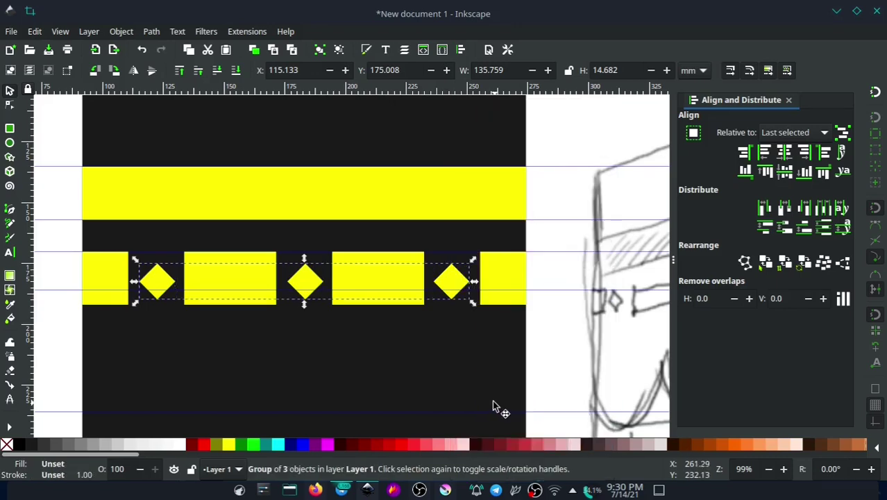
left_click(358, 344, "shift")
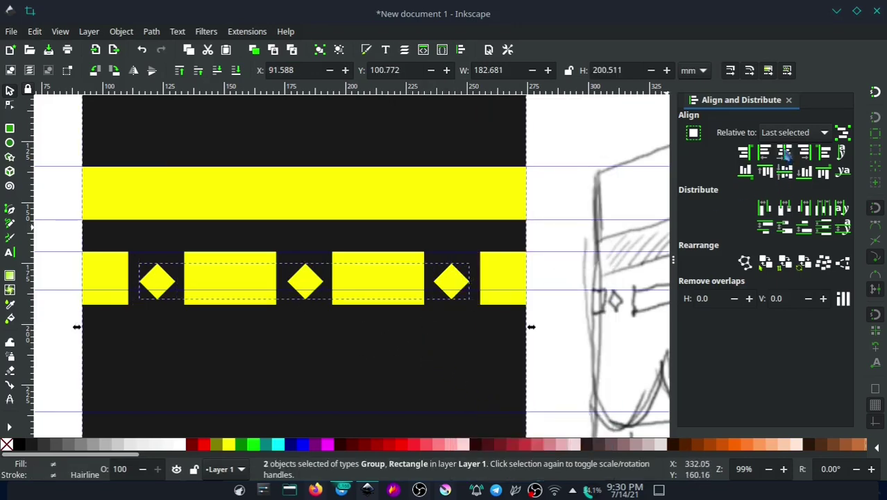
left_click(549, 172)
scroll(475, 283, "up", 1)
Draw a seven-point zigzag path across the black face with the Pen tool
scroll(466, 288, "up", 1)
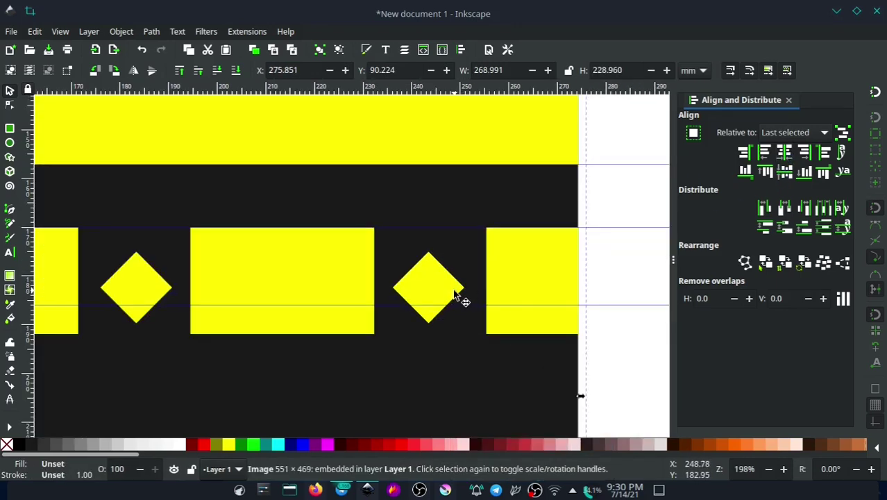
scroll(458, 294, "down", 2)
scroll(461, 299, "down", 3)
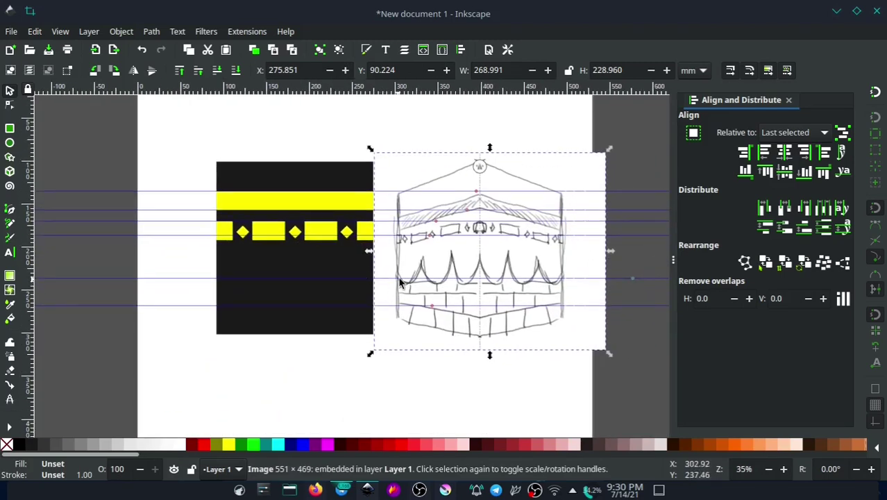
scroll(399, 283, "up", 1)
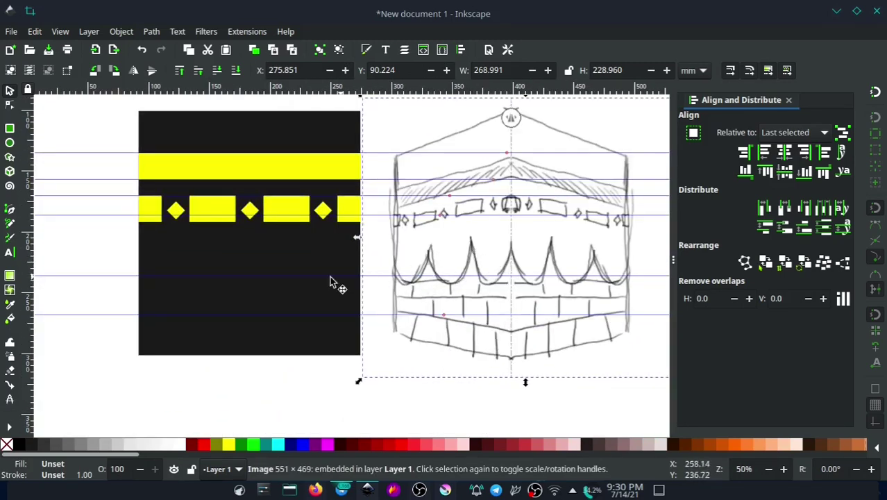
left_click(211, 275)
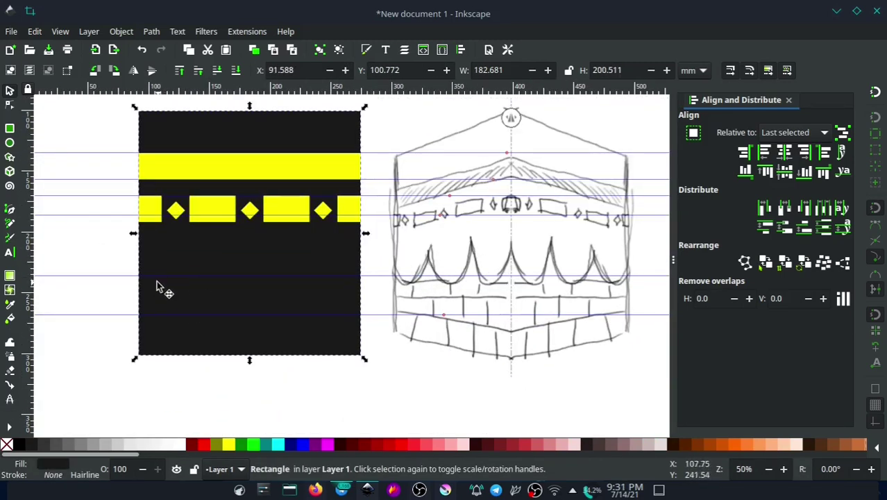
left_click(11, 214)
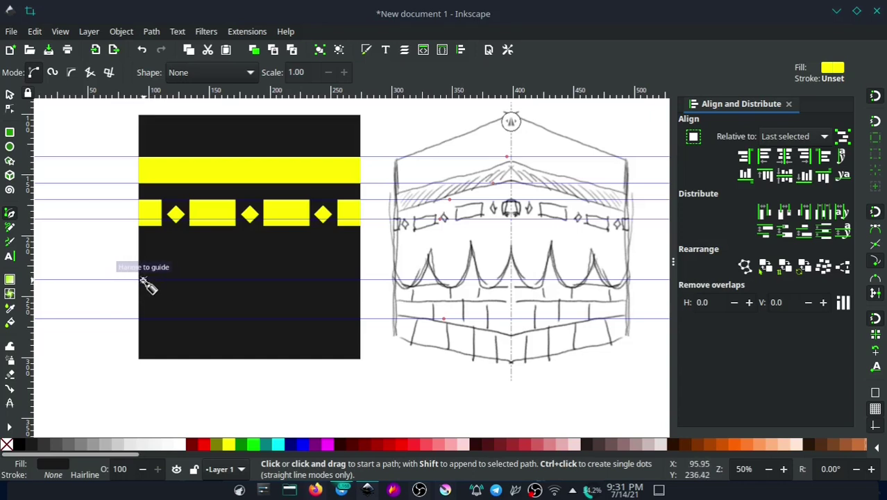
left_click(139, 281)
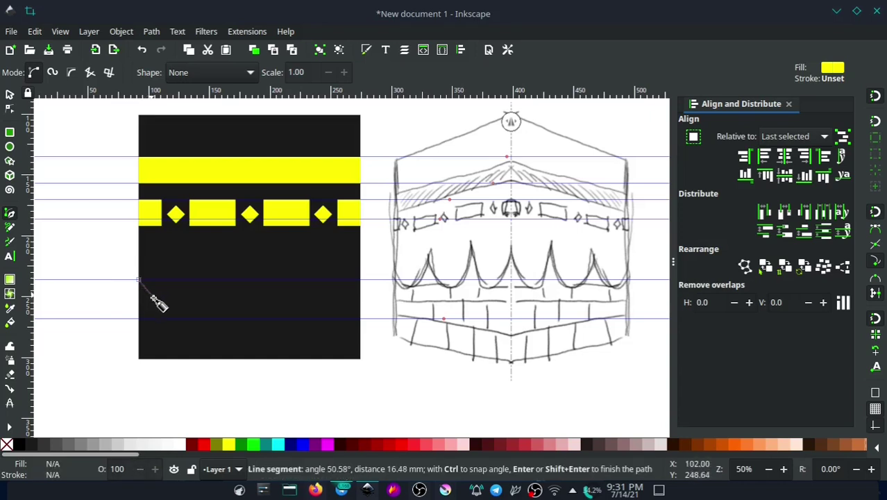
left_click(178, 319)
left_click(218, 281)
left_click(257, 319)
left_click(296, 280)
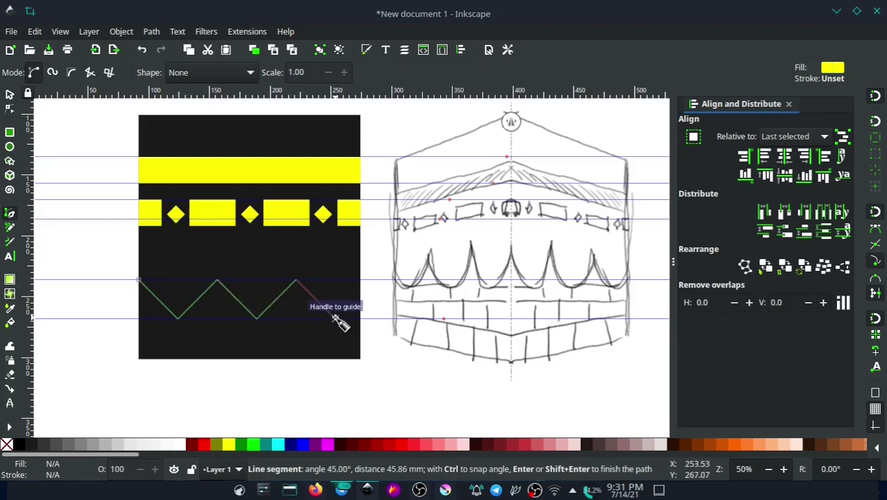
left_click(336, 319)
double_click(375, 280)
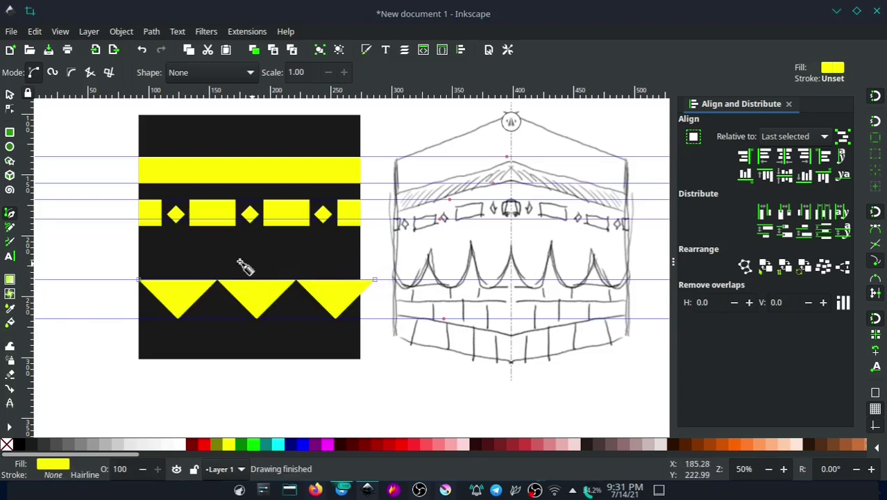
Centre the zigzag on the black panel and narrow it to the panel's 183.777 mm width
left_click(9, 93)
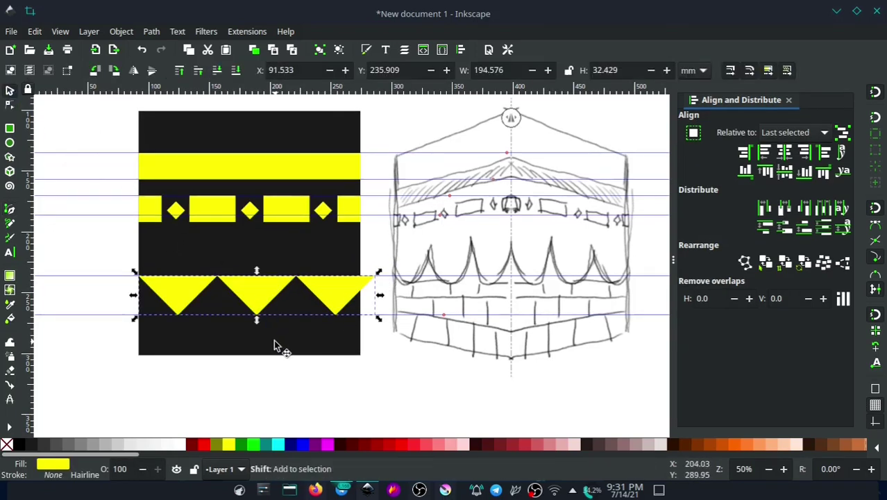
left_click(282, 306, "shift")
left_click(783, 152)
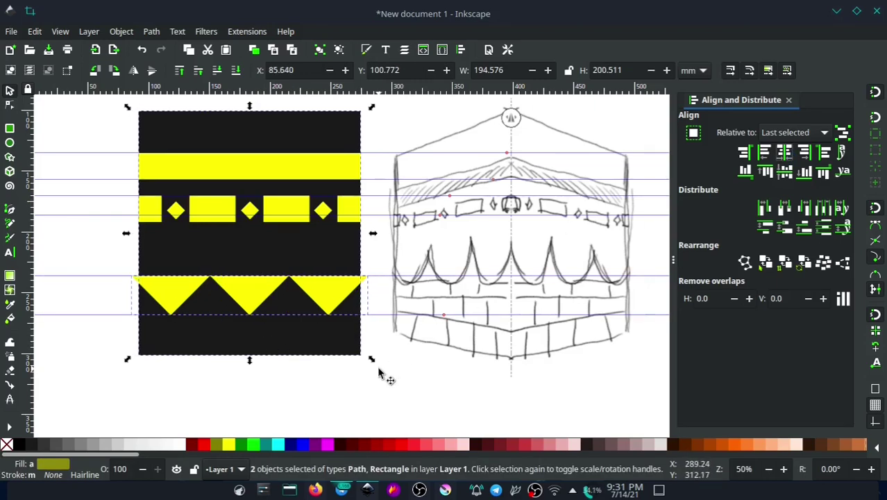
left_click(336, 293)
scroll(389, 305, "up", 3)
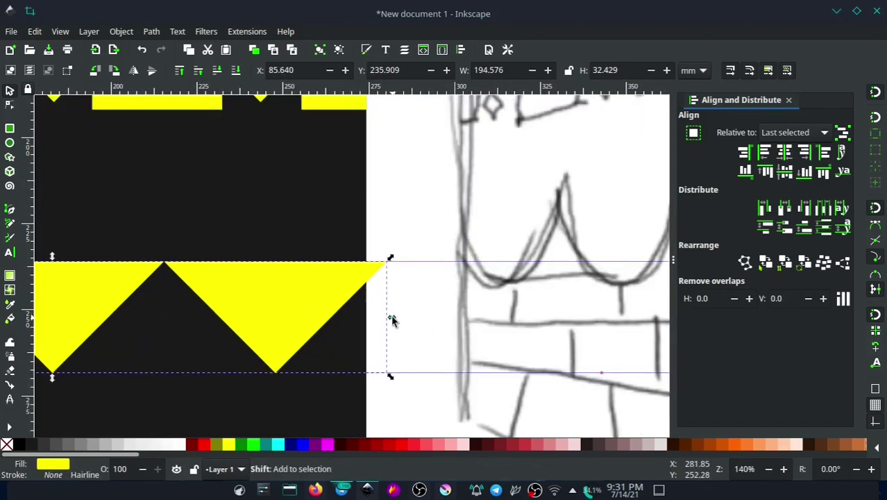
mouse_move(392, 320)
left_mouse_down()
mouse_move(373, 321)
mouse_move(381, 303)
left_mouse_up()
scroll(386, 292, "down", 1)
scroll(390, 274, "down", 1)
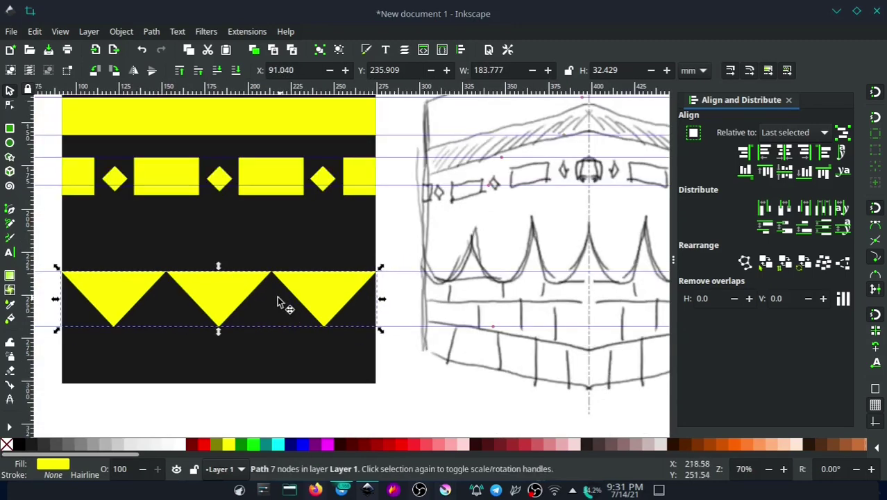
Remove the zigzag's yellow fill and give it a white stroke
left_click(218, 298)
scroll(291, 287, "left", 2)
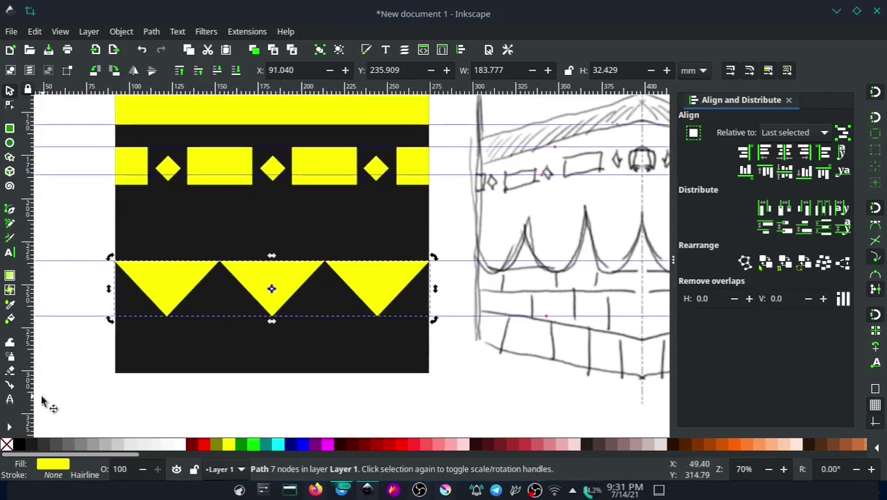
left_click(6, 444)
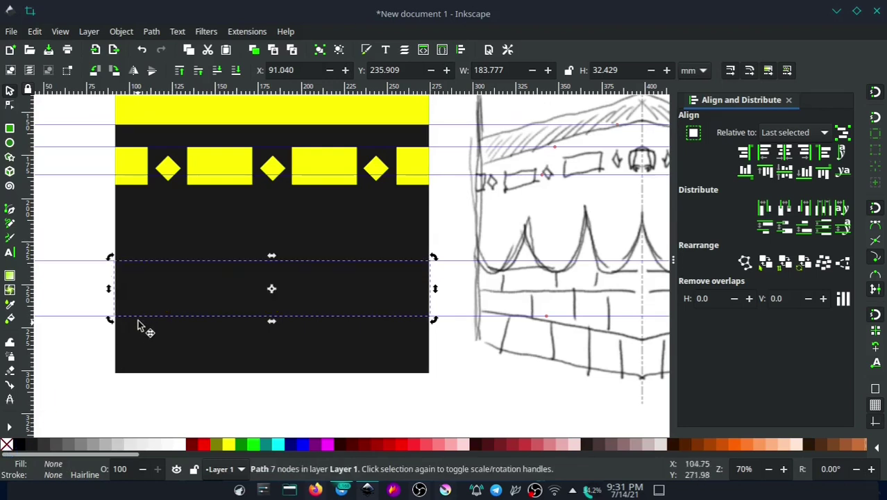
left_click(180, 441, "shift")
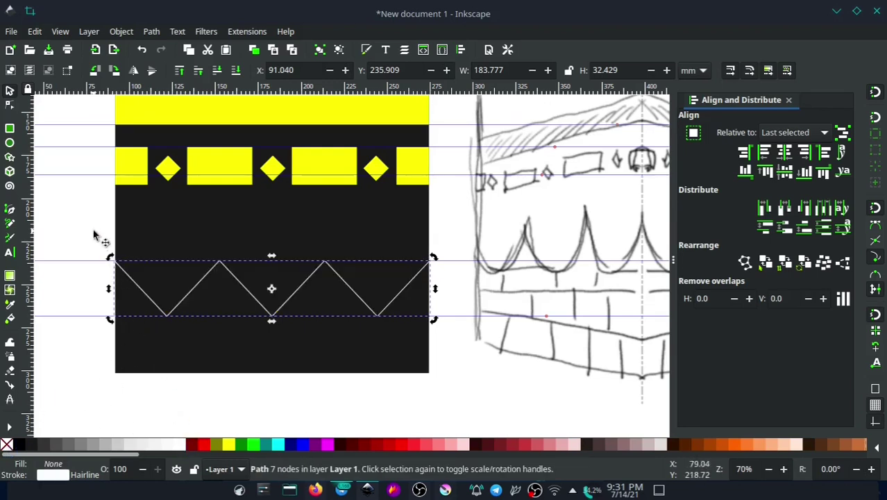
Make the zigzag's three bottom nodes smooth so they round into scallops
left_click(174, 317)
scroll(189, 310, "right", 2)
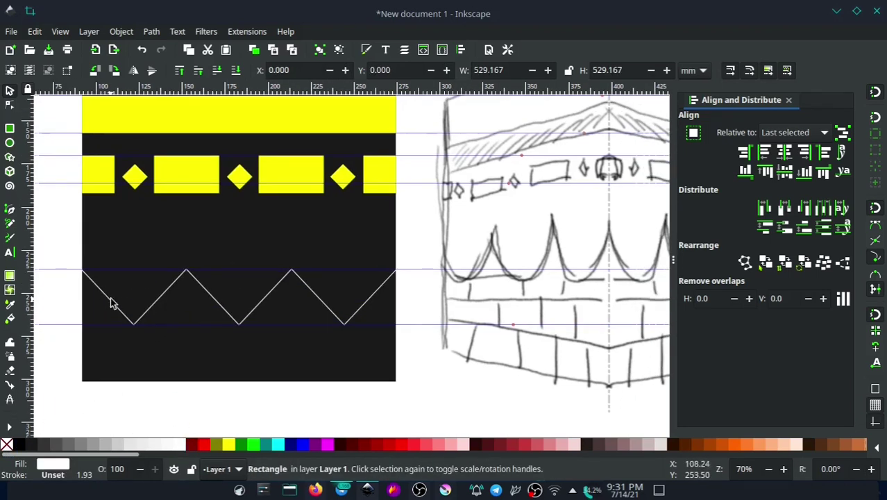
left_click(111, 303)
left_click(10, 105)
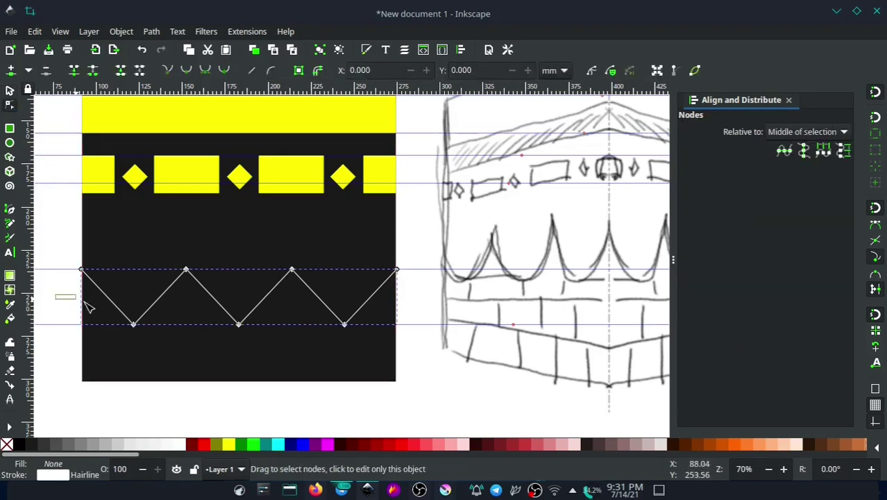
left_click_drag(57, 293, 420, 337)
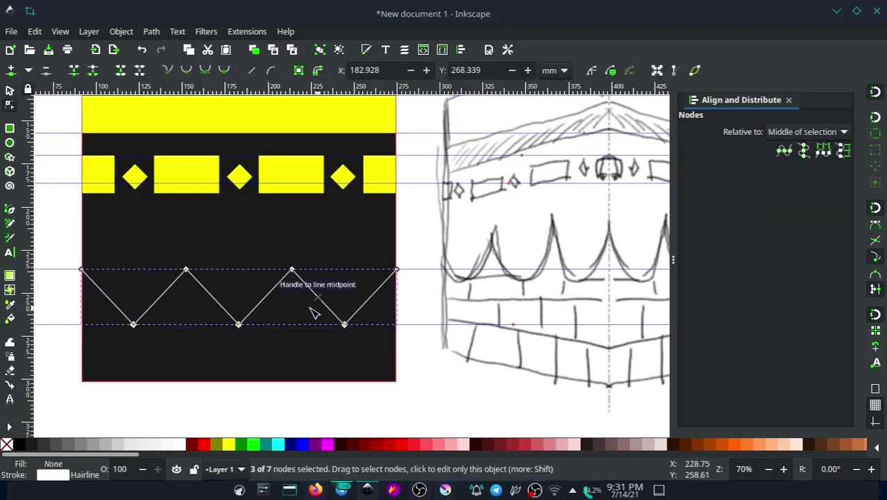
left_click(205, 72)
left_click(410, 253)
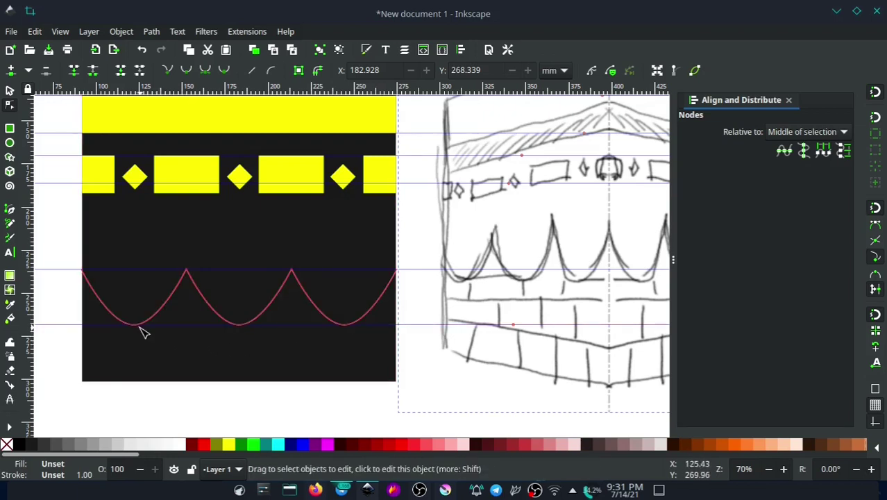
key("s")
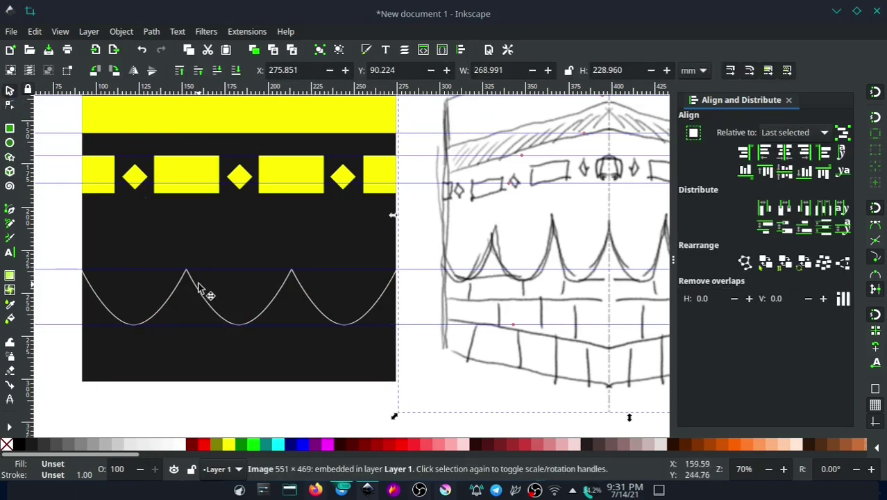
Draw a white line from the scallops' top-left, down the left edge, across, and up the right edge
left_click(10, 210)
left_click(82, 273)
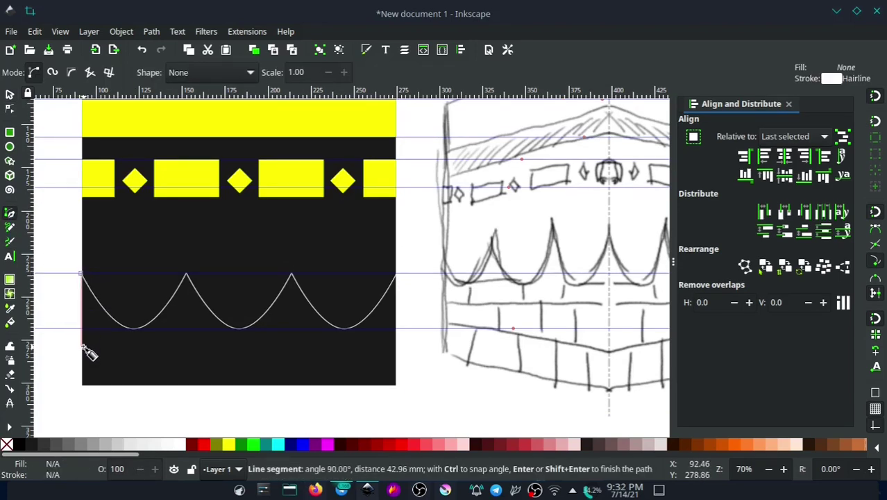
left_click(81, 346)
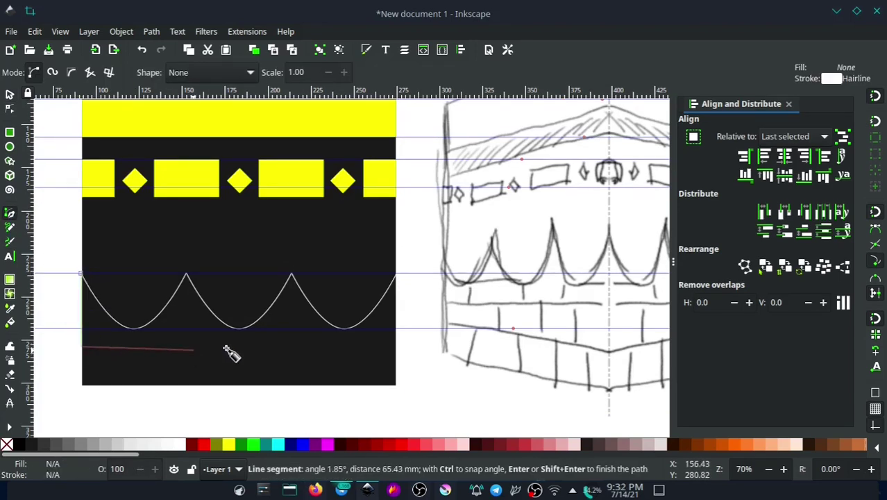
left_click(397, 347)
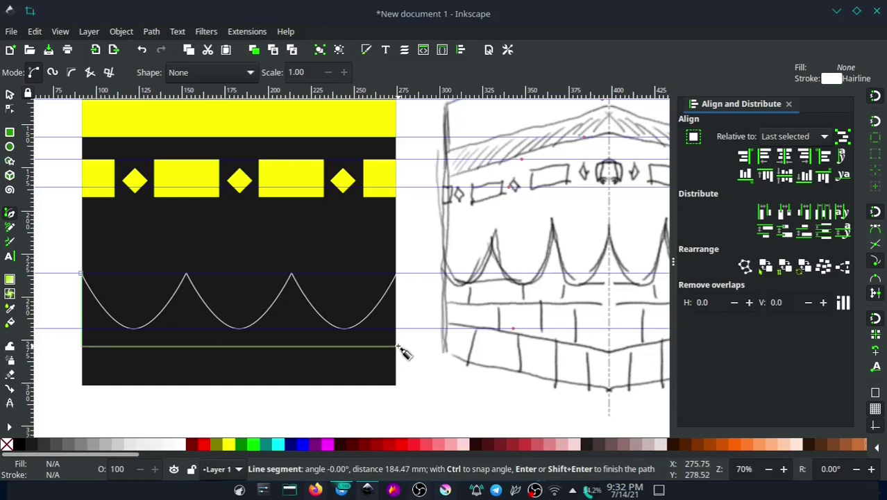
left_click(396, 273)
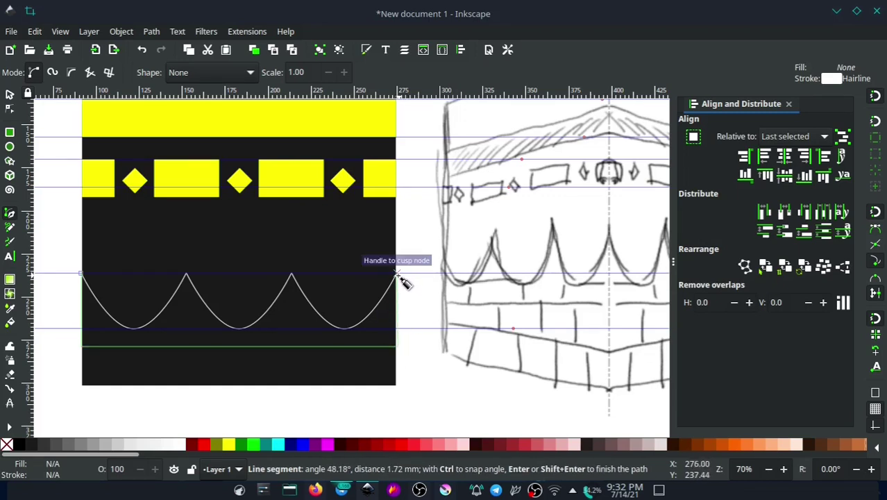
scroll(397, 275, "up", 1)
scroll(396, 273, "up", 1)
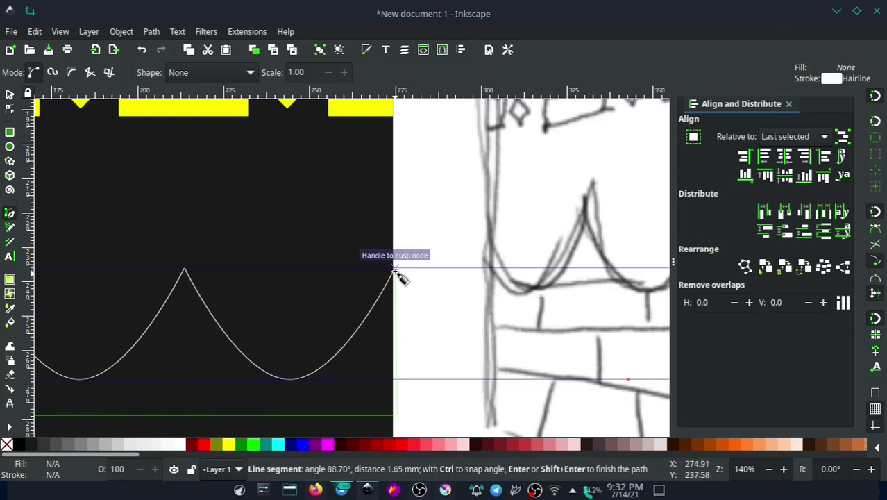
scroll(393, 271, "up", 3)
scroll(393, 268, "up", 1)
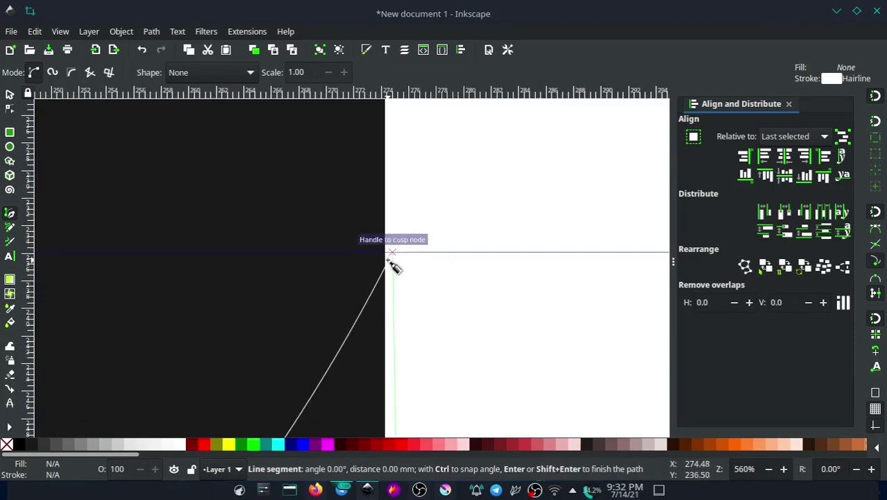
key("Return")
Select the new line, then switch the selection to the scallop curve
scroll(416, 291, "down", 1)
scroll(416, 291, "down", 1)
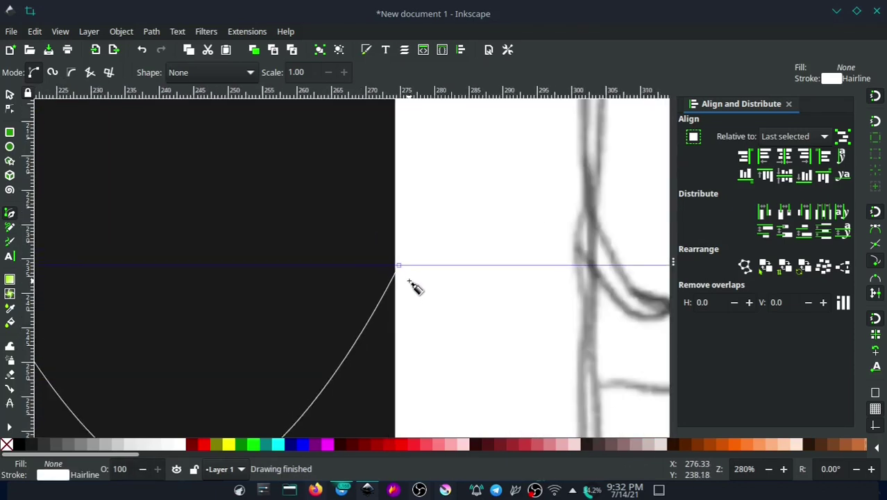
scroll(411, 282, "down", 1)
scroll(409, 282, "down", 3)
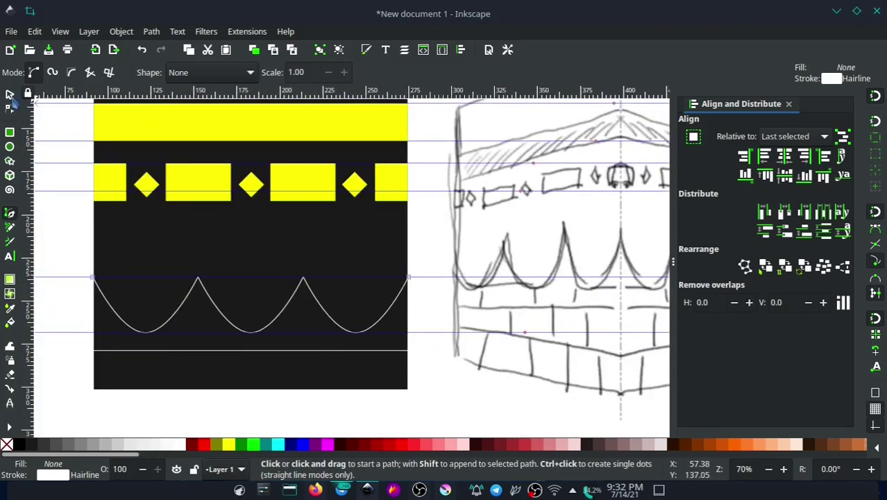
left_click(10, 93)
key("ctrl+shift+c")
Join the right-end nodes of the new line and the scallop curve into one path
scroll(414, 295, "up", 1)
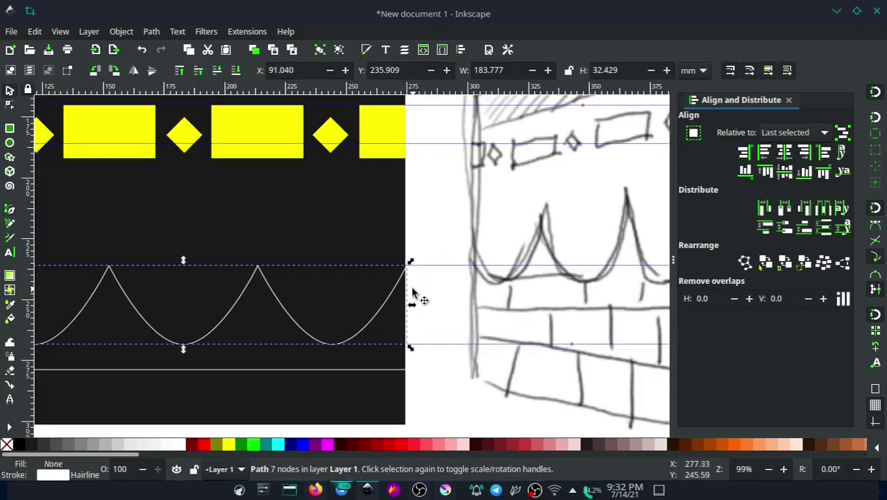
left_click(386, 369, "shift")
scroll(388, 300, "up", 1)
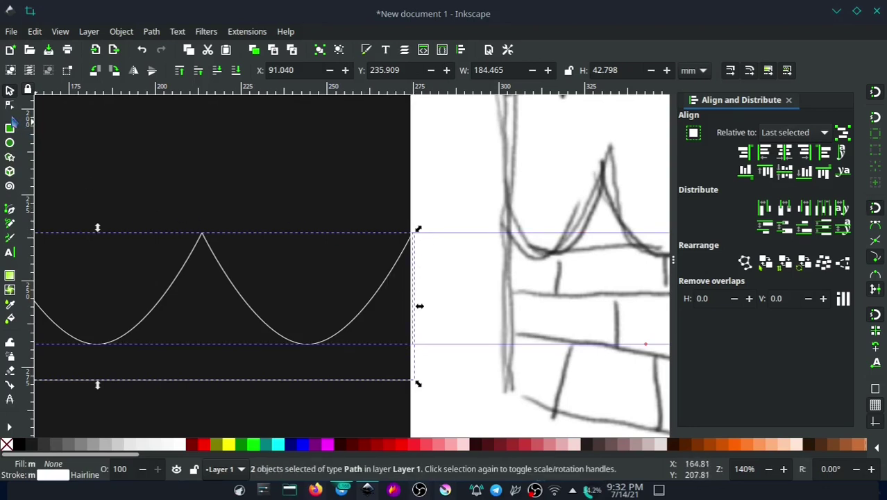
left_click(9, 104)
left_click_drag(433, 209, 388, 272)
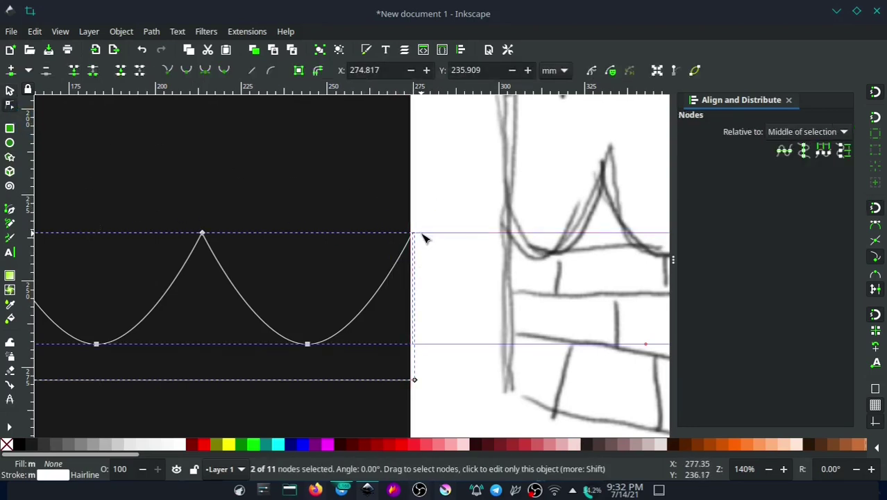
left_click(76, 74)
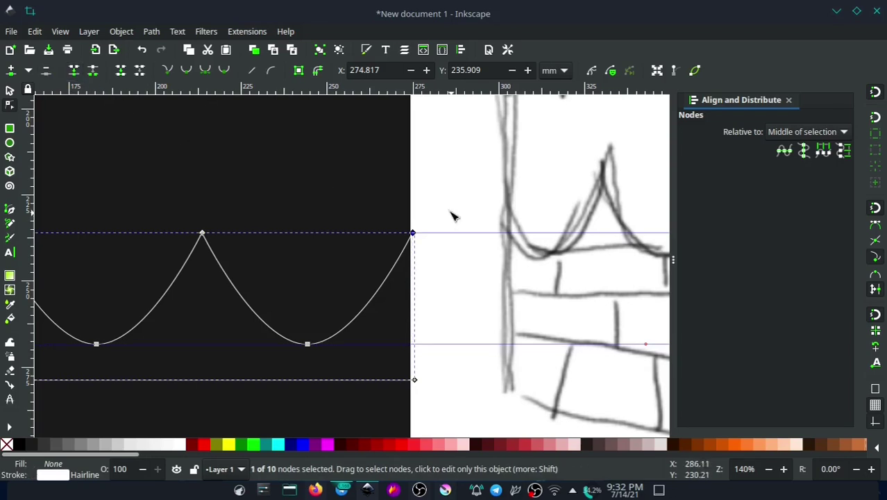
Fill the joined scallop shape white and add the black panel to the selection
scroll(290, 301, "down", 2)
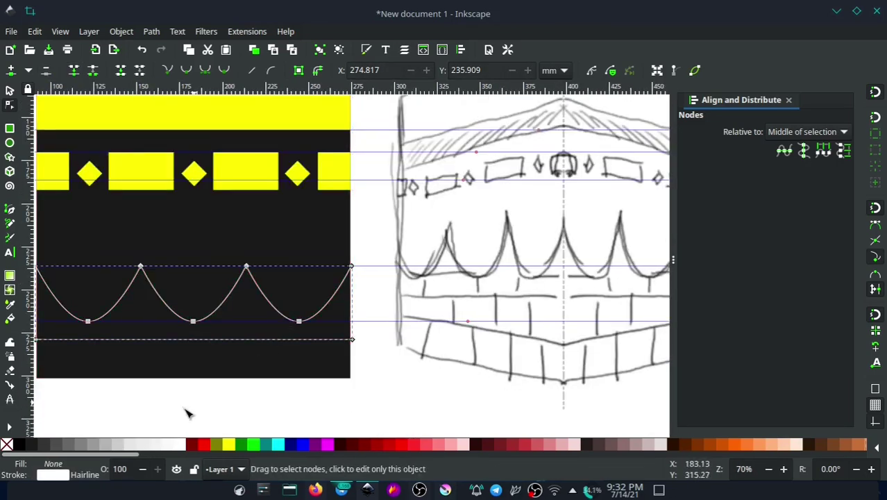
left_click(177, 445)
scroll(218, 303, "left", 4)
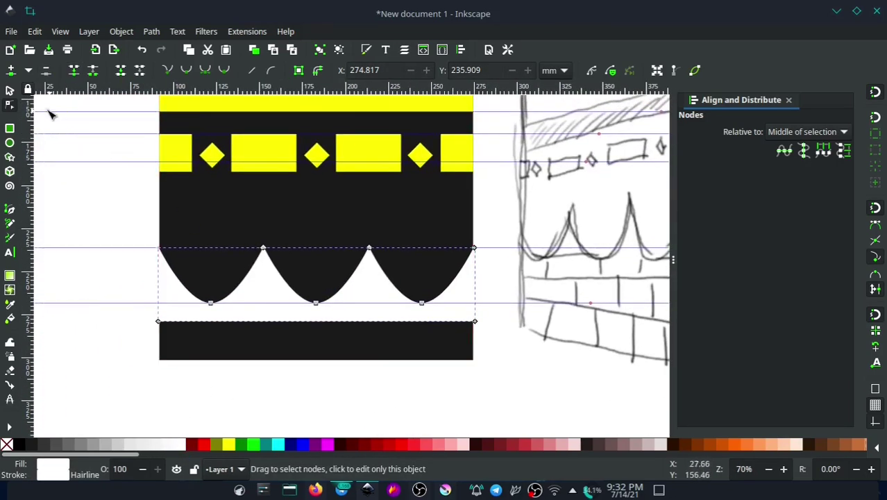
left_click(10, 91)
scroll(316, 244, "up", 1)
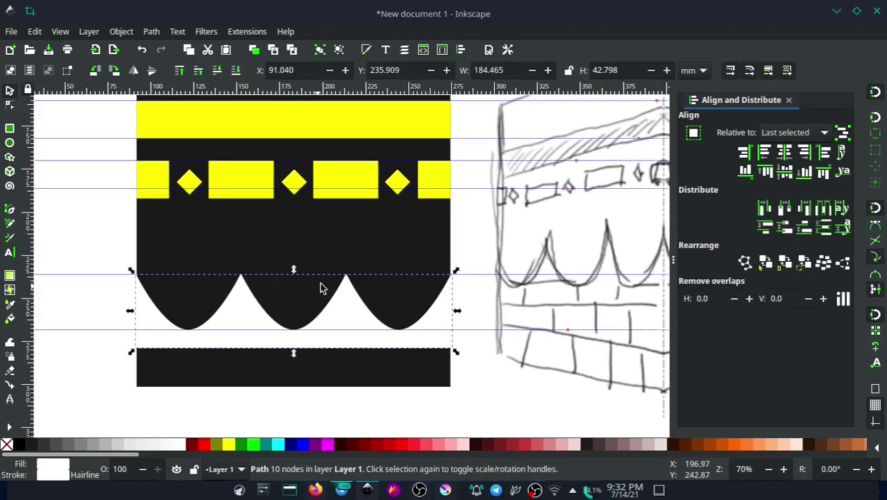
left_click(344, 250, "shift")
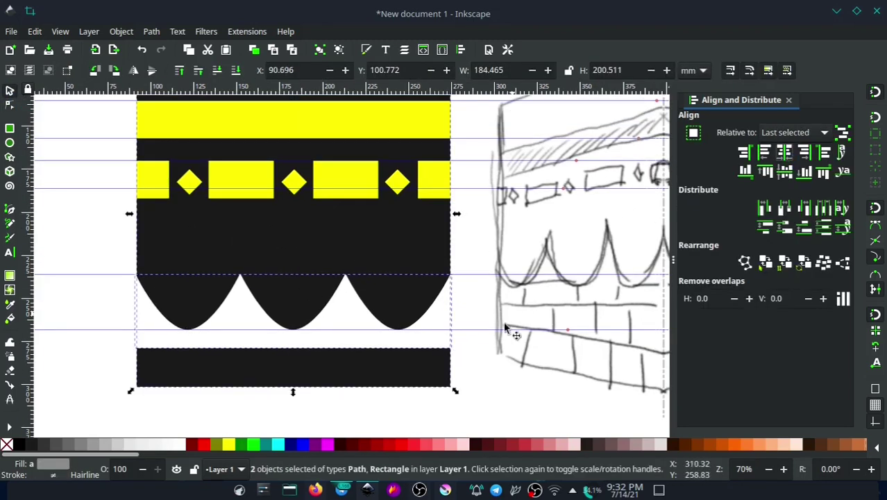
Duplicate the black panel rectangle, then undo the duplicate
left_click(510, 380)
left_click(237, 272)
left_click(218, 243)
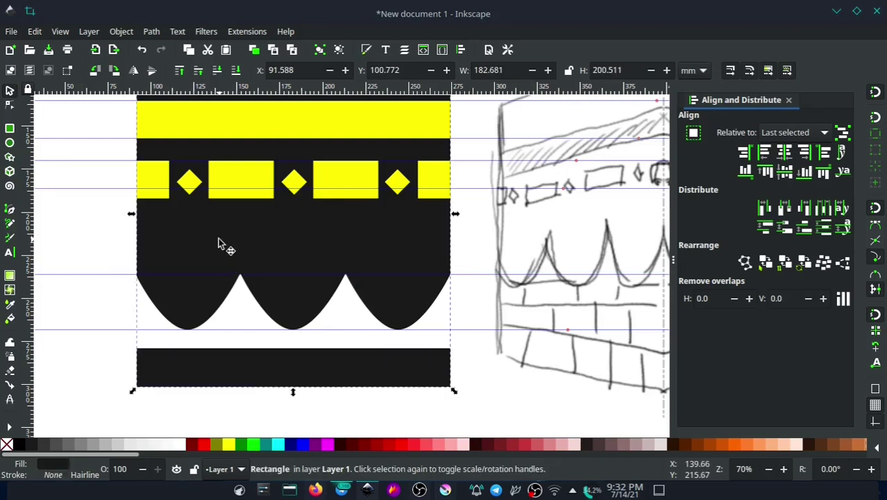
right_click(223, 242)
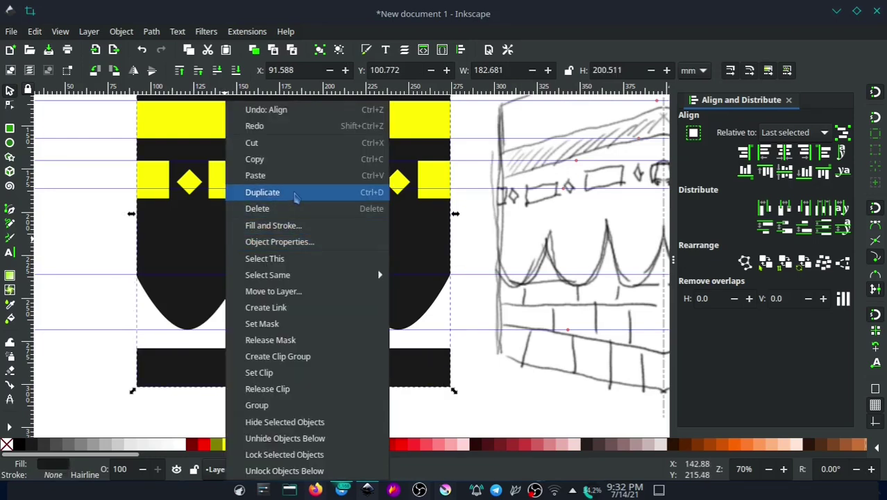
left_click(293, 193)
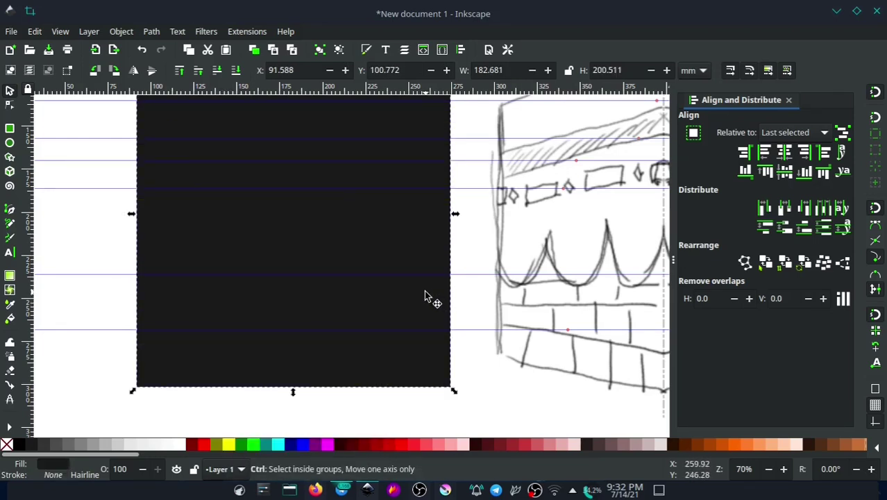
key("ctrl+z")
Delete the extra shape overlapping the black face's edge
left_click(141, 293)
scroll(136, 291, "up", 3, "ctrl")
scroll(138, 291, "up", 2, "ctrl")
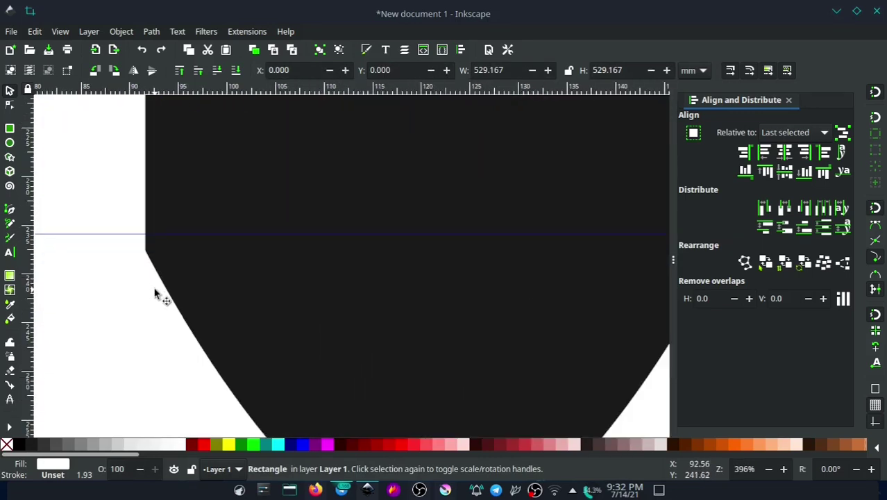
left_click(148, 262)
scroll(139, 252, "up", 2, "ctrl")
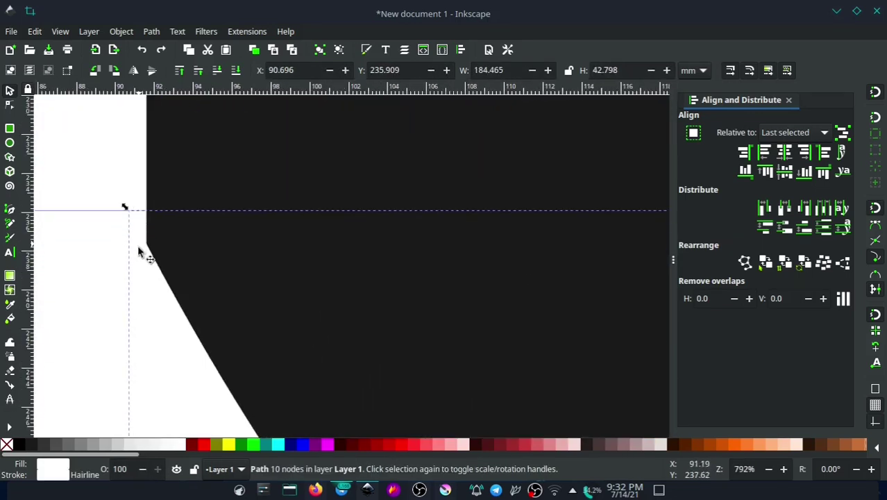
left_click(192, 179)
right_click(201, 183)
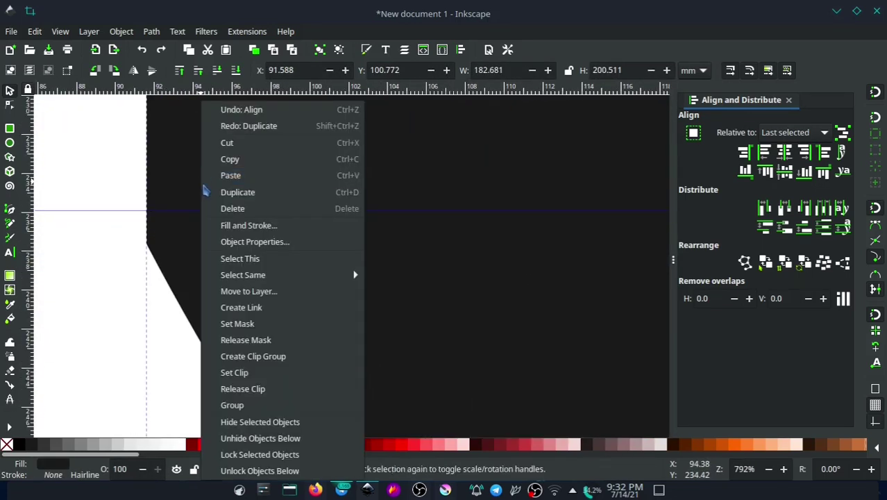
left_click(248, 209)
Intersect the face rectangle with the arch path so the arches end flush with its sides
key("shift")
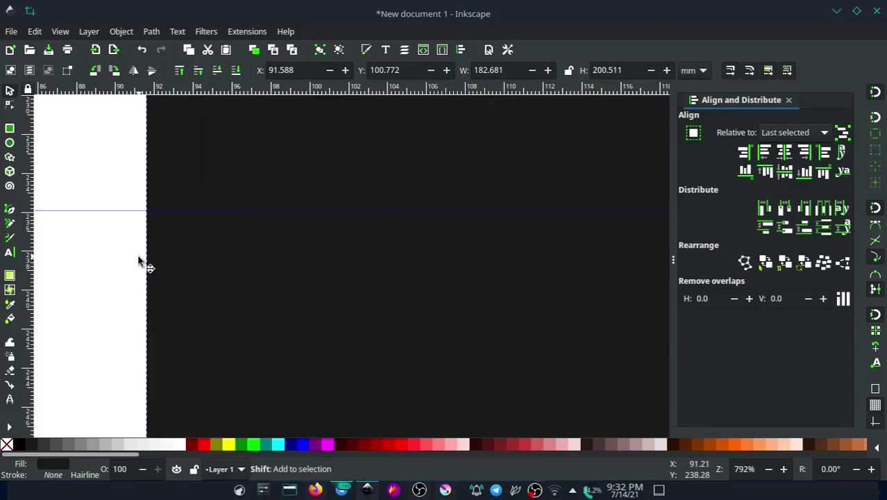
left_click(139, 261, "shift")
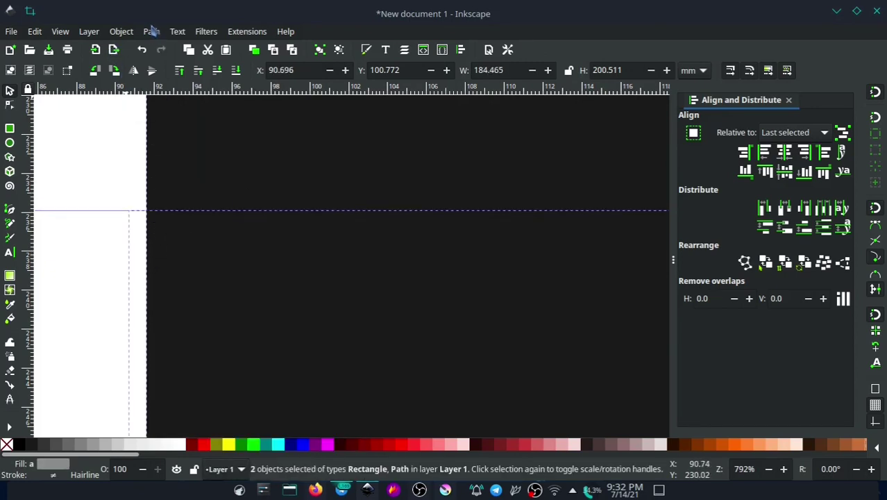
left_click(151, 32)
left_click(170, 131)
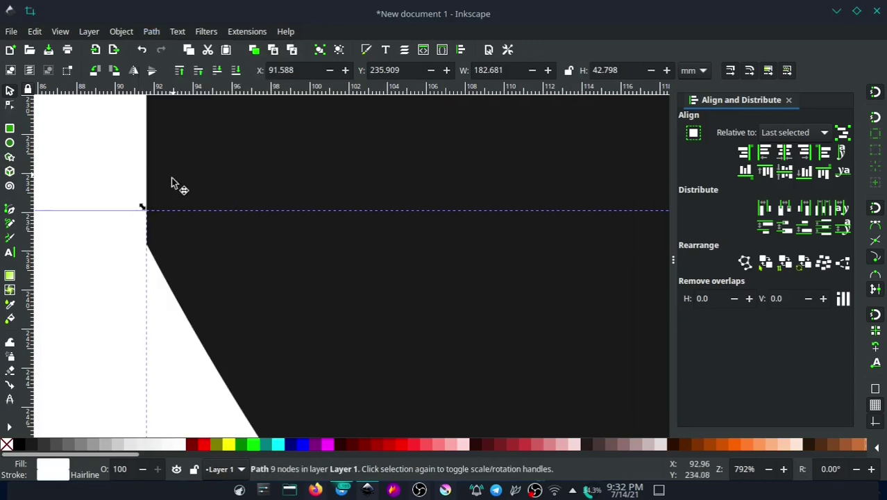
scroll(174, 222, "down", 2)
scroll(175, 239, "down", 1)
scroll(174, 240, "down", 2)
scroll(209, 264, "down", 1)
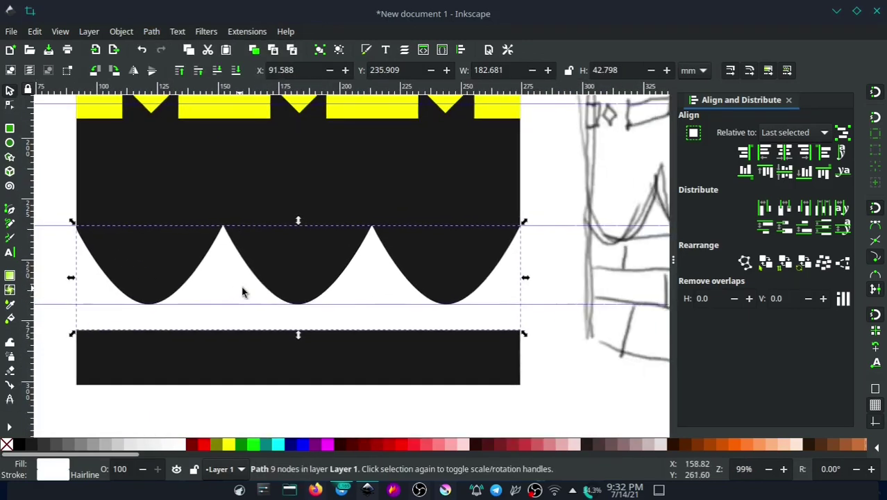
Select the bottom black bar and the reference sketch image
left_click(545, 218)
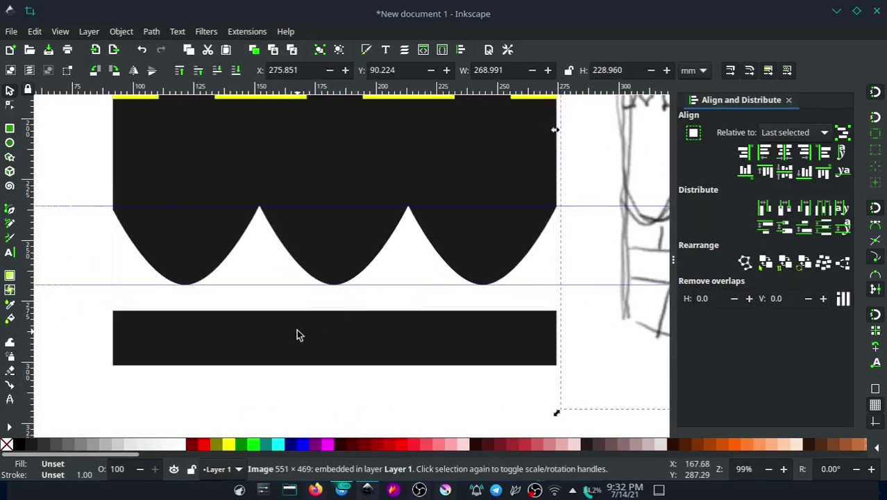
left_click(299, 336)
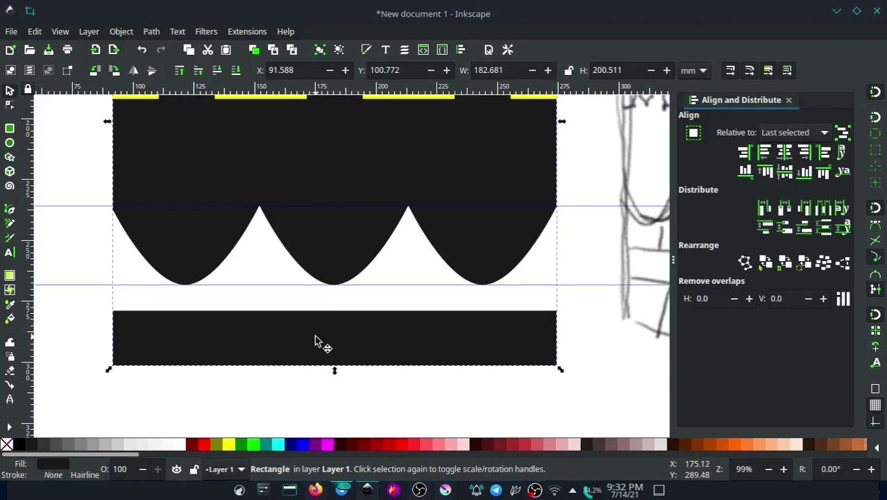
left_click(602, 168)
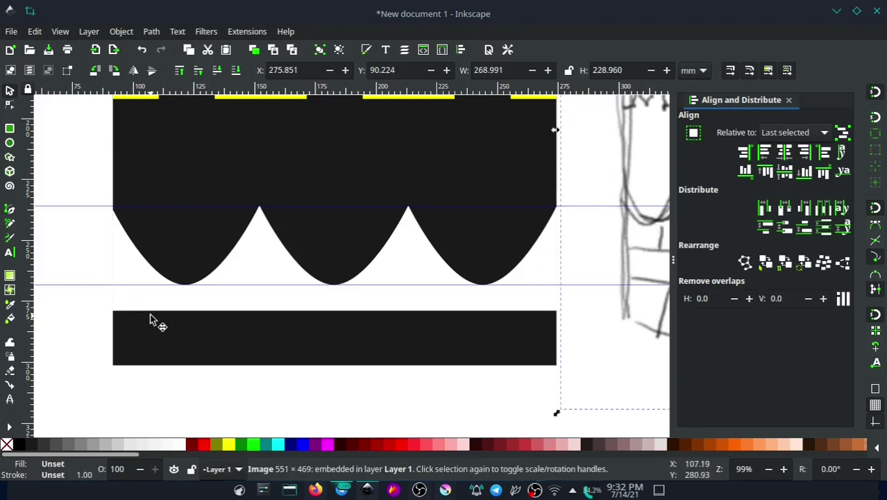
Draw a brown rectangle over the bottom black bar and raise its top slightly
key("r")
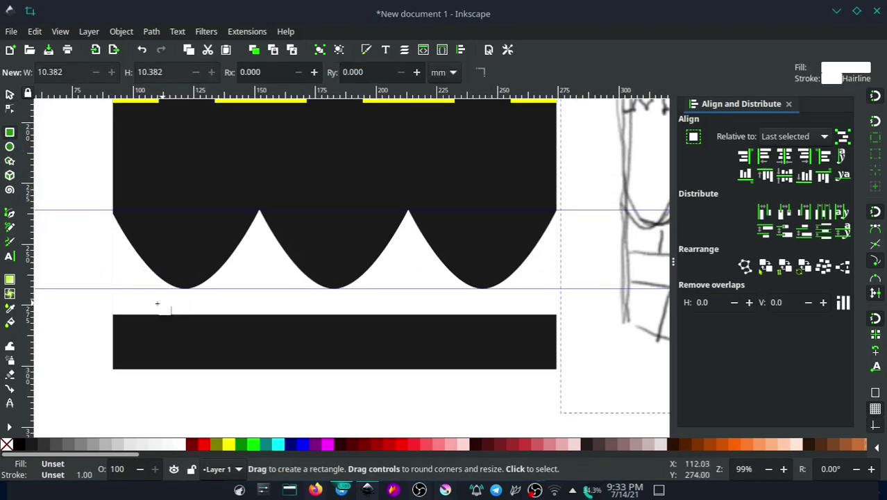
mouse_move(114, 368)
left_mouse_down()
mouse_move(552, 325)
mouse_move(556, 314)
left_mouse_up()
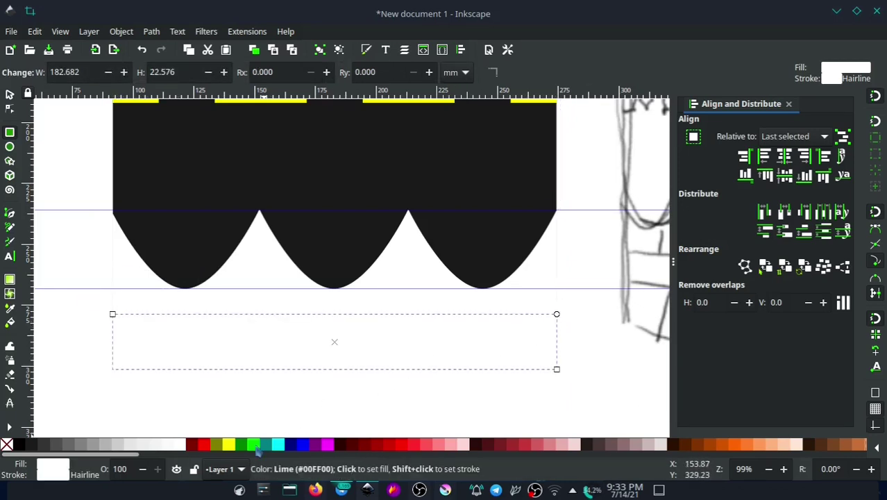
left_click(842, 447)
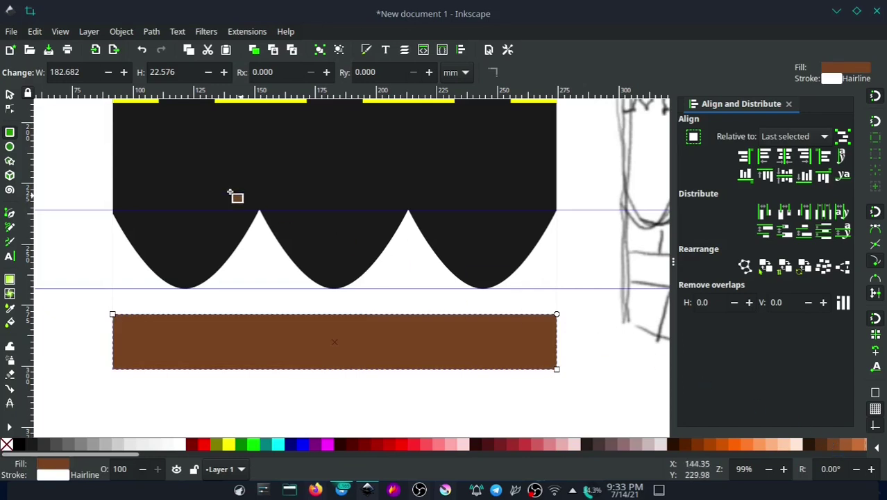
left_click(10, 92)
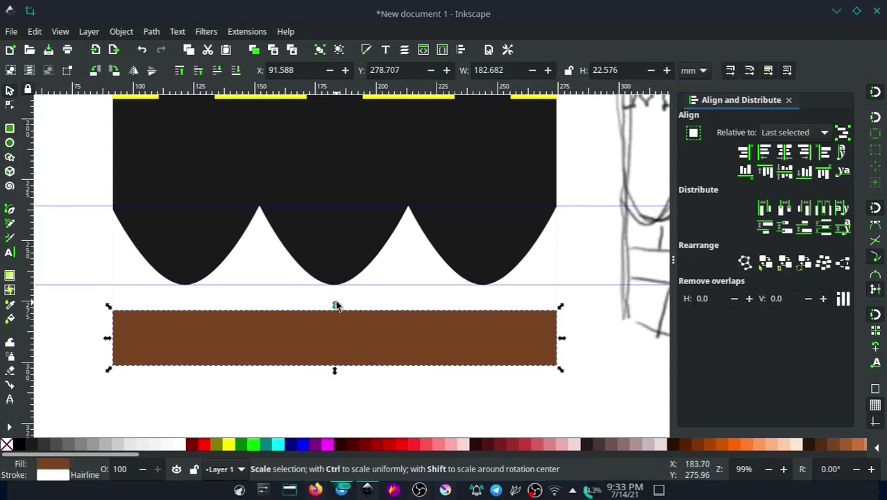
left_click_drag(336, 305, 335, 298)
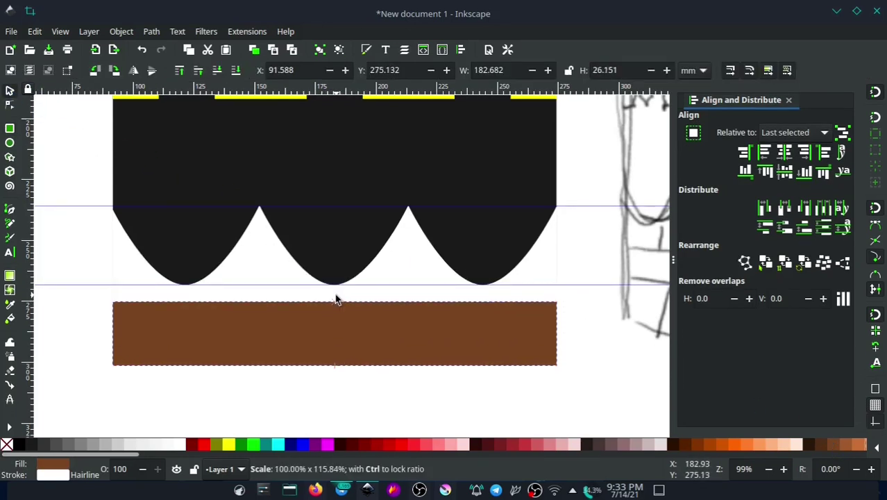
Move the black scalloped arches up about 8 mm
left_click(397, 260)
left_click_drag(399, 263, 398, 242)
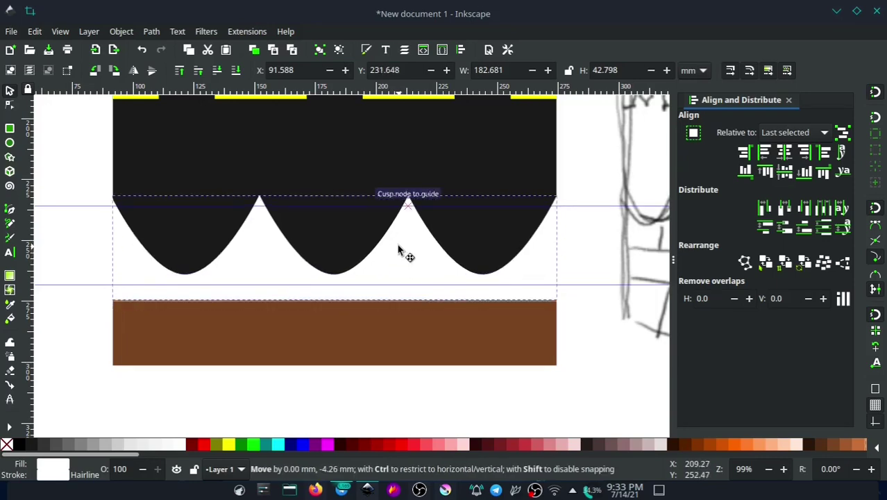
scroll(326, 271, "up", 2)
scroll(327, 270, "right", 2)
scroll(309, 286, "down", 2)
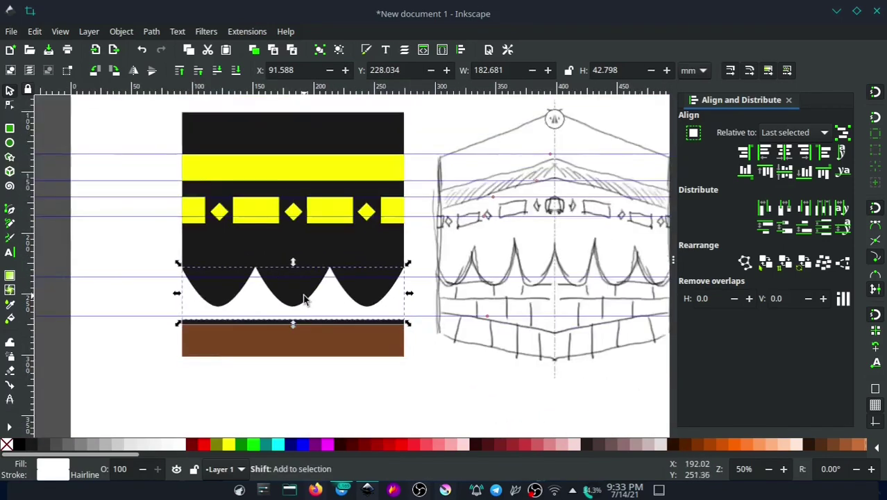
scroll(302, 293, "down", 1)
scroll(303, 301, "up", 2)
Stretch the brown band up to the guide, giving a 182.682 × 32.944 mm base, and convert it to a path
left_click(287, 355)
scroll(287, 354, "up", 1)
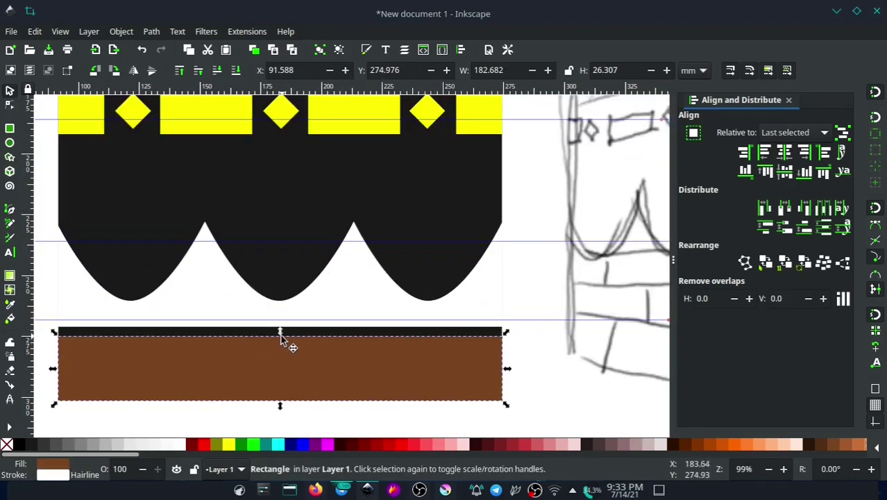
left_click_drag(282, 331, 280, 317)
left_click(517, 309)
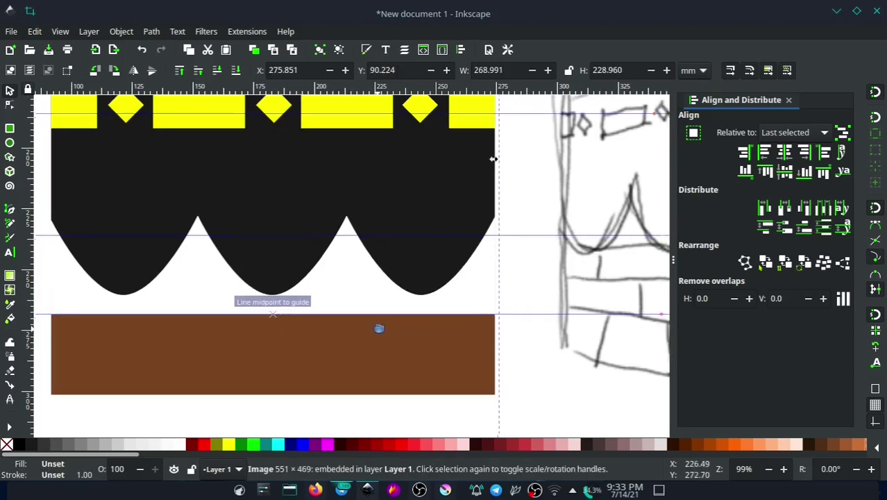
scroll(378, 327, "down", 1)
left_click(338, 340)
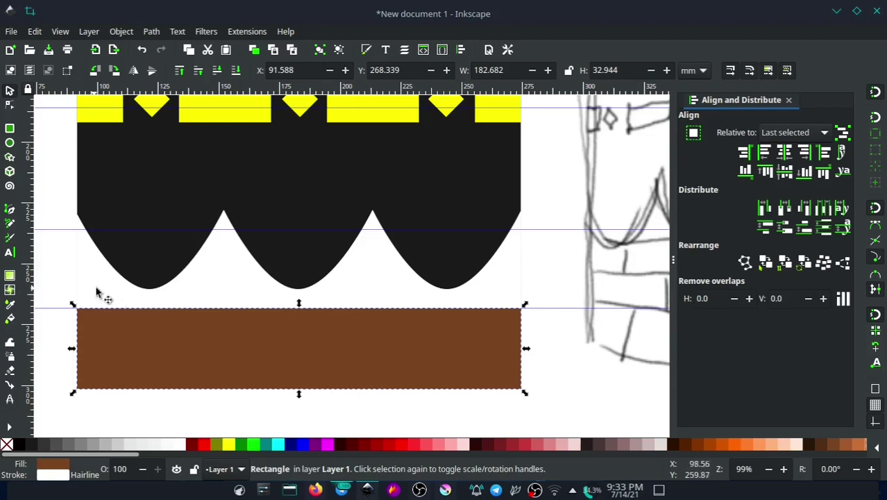
key("ctrl+z")
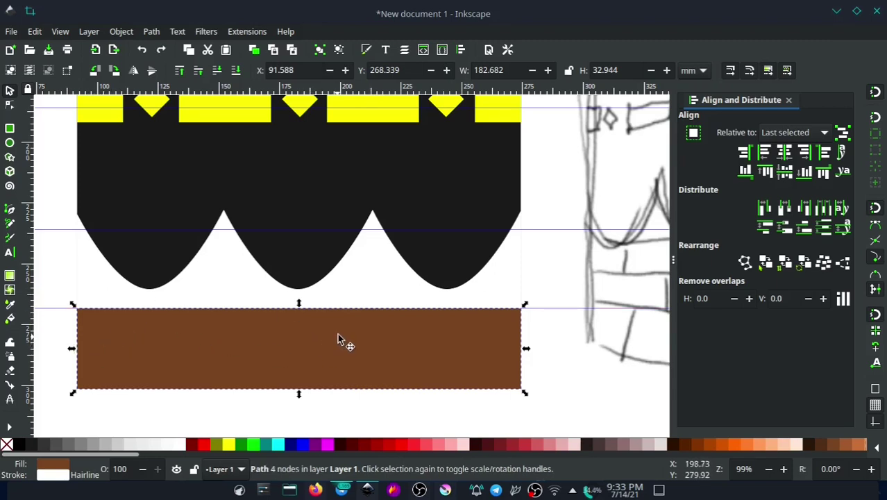
right_click(329, 341)
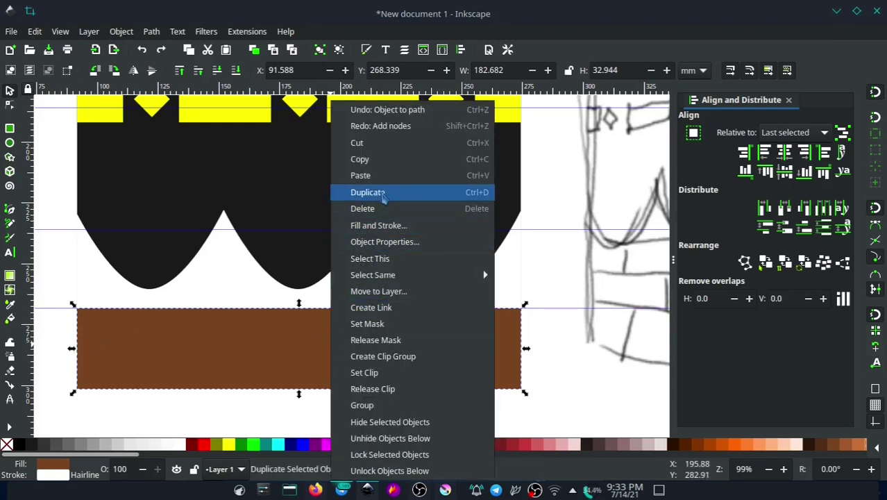
Make a strip one third of the band's height into an unfilled white dividing line
left_click(380, 199)
key("ctrl+z")
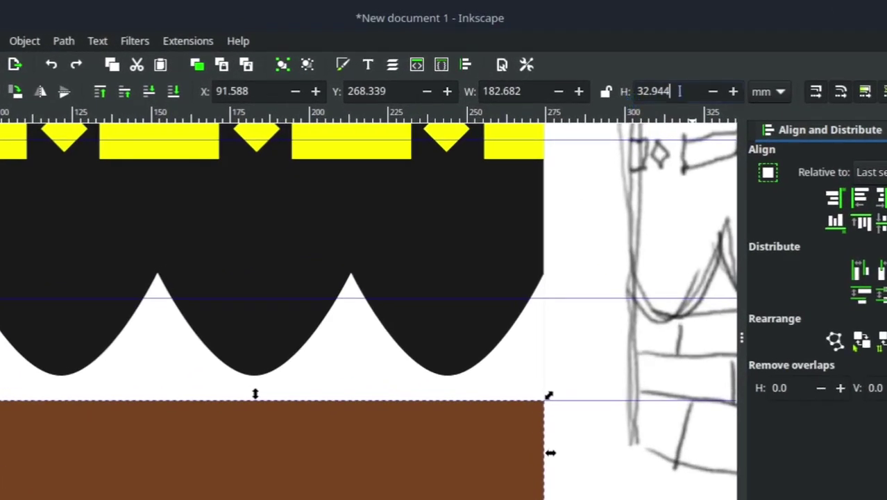
left_click(679, 91)
type("/3")
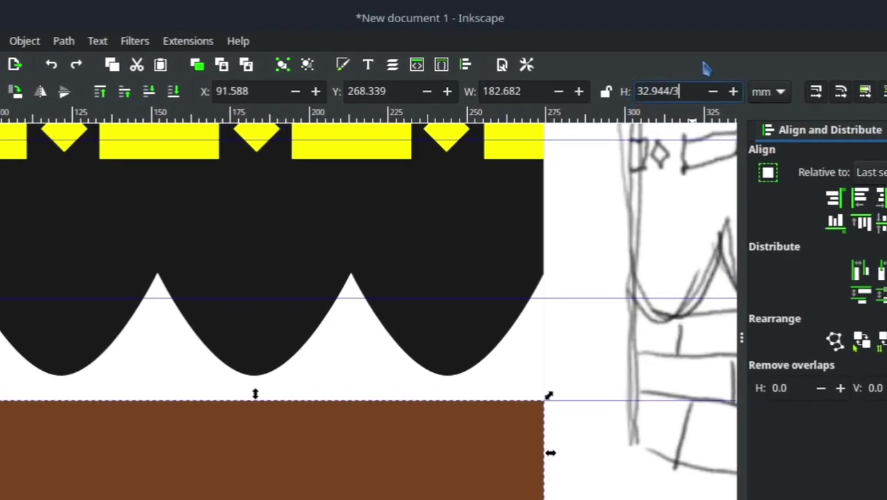
key("Return")
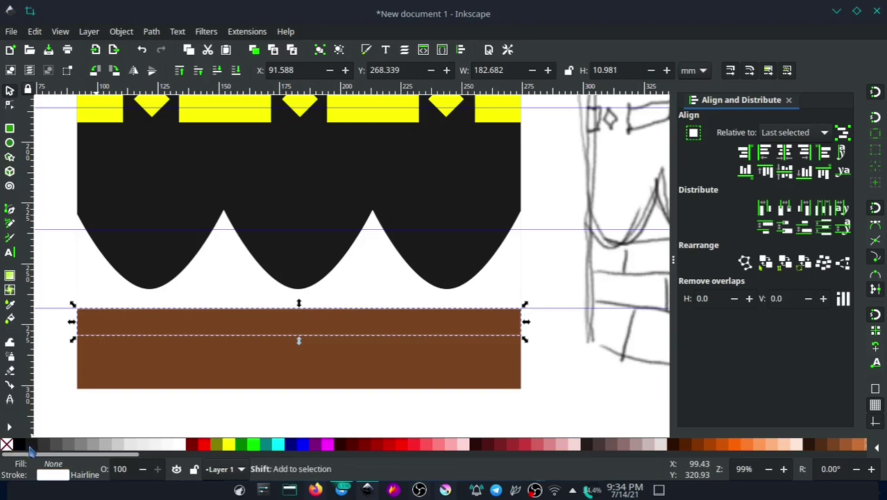
left_click(179, 287)
left_click(254, 328)
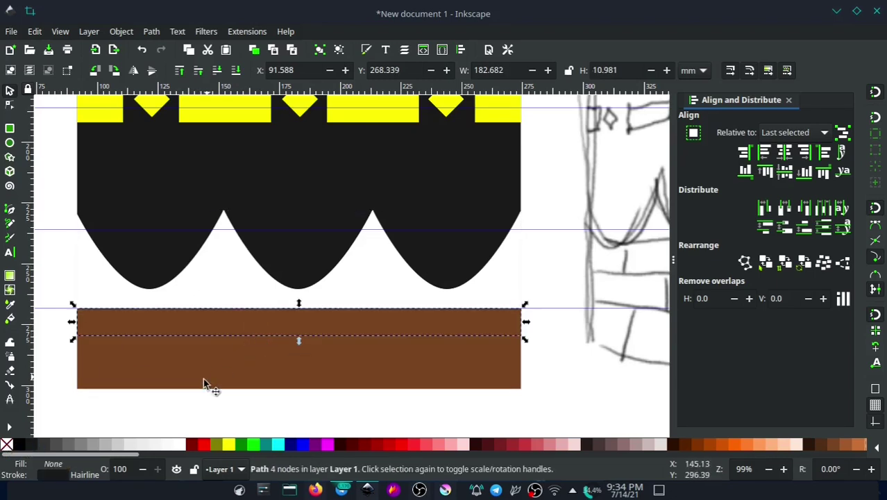
left_click(182, 445)
left_click(171, 416)
Duplicate the white dividing line and align the copy lower in the brown band
left_click(241, 323)
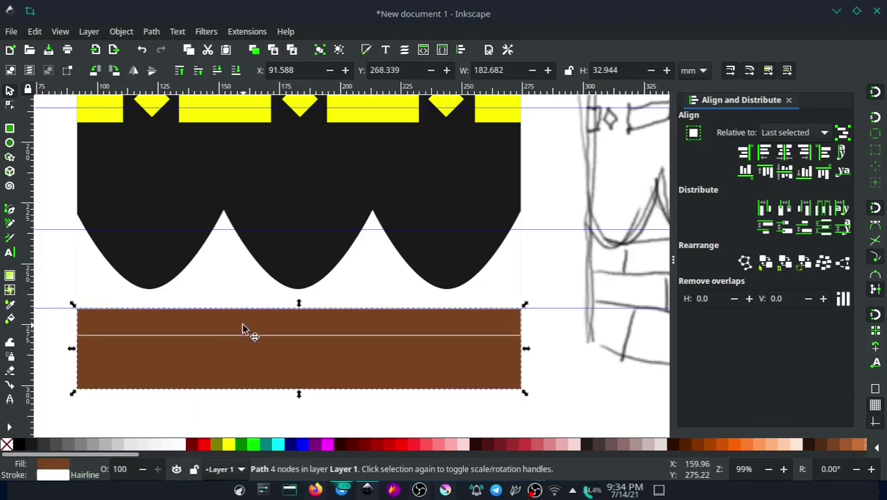
left_click(247, 336)
right_click(253, 340)
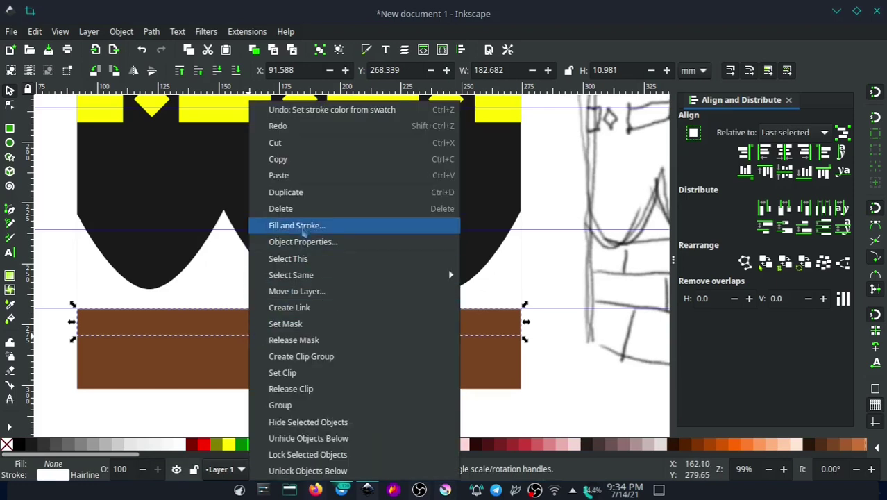
left_click(286, 192)
left_click(234, 361, "shift")
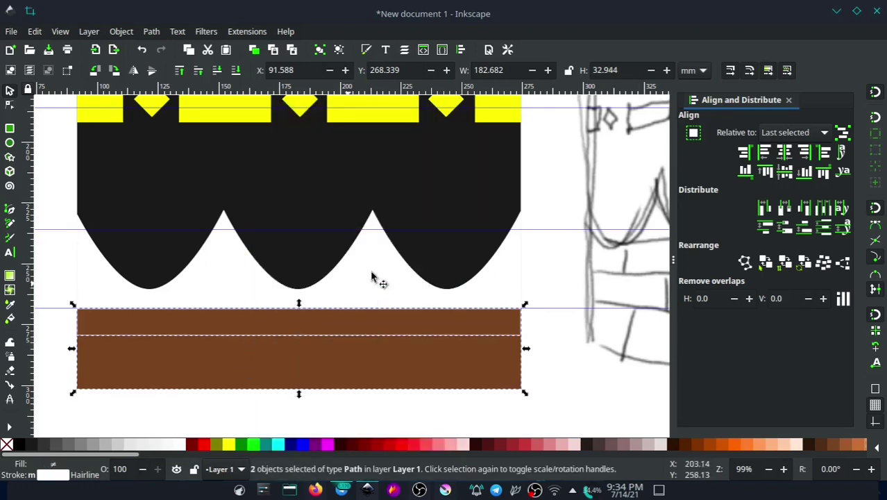
left_click(785, 172)
left_click(506, 329)
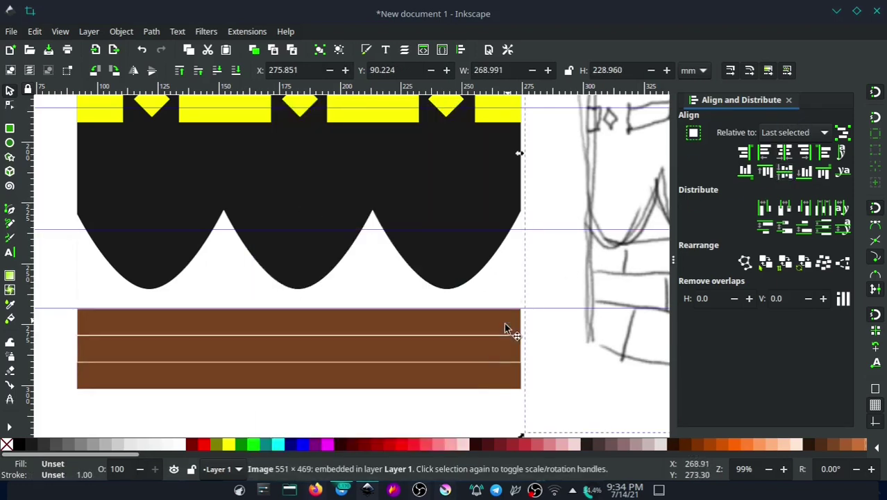
Move the reference sketch image further right, then bring the brown base back into view
left_click(484, 362)
left_click(540, 352)
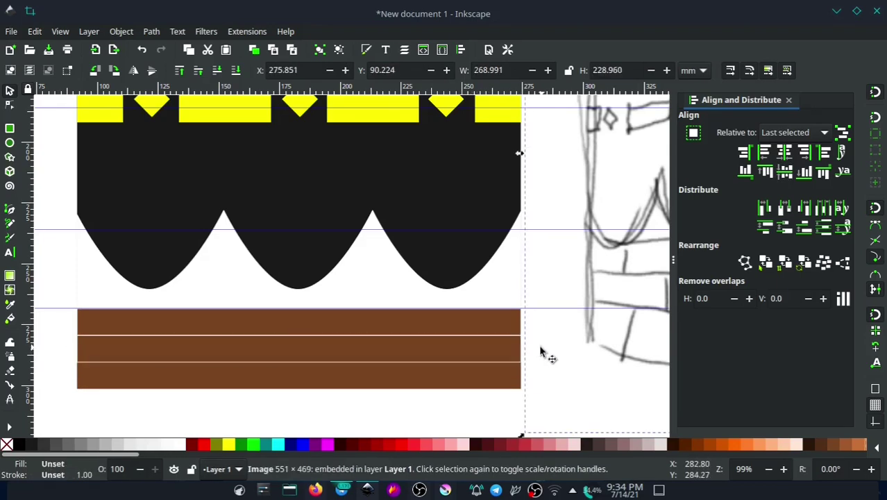
scroll(543, 338, "down", 2, "ctrl")
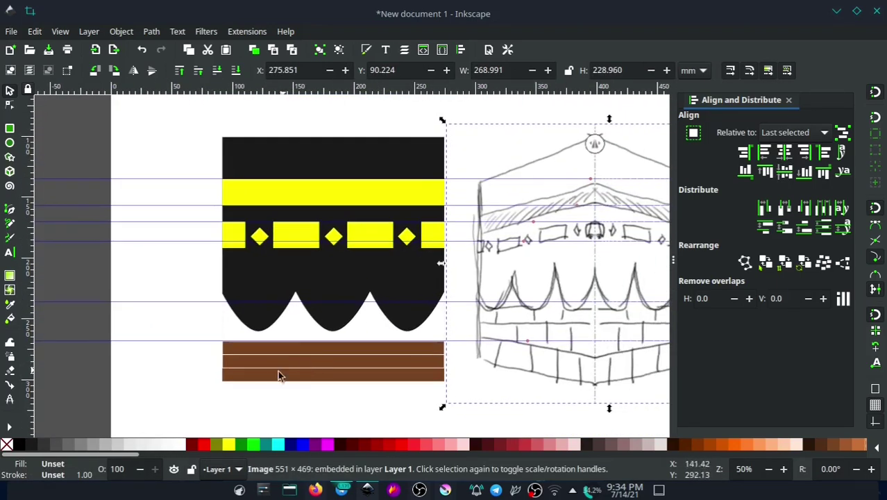
scroll(264, 379, "up", 1, "ctrl")
scroll(336, 354, "right", 2)
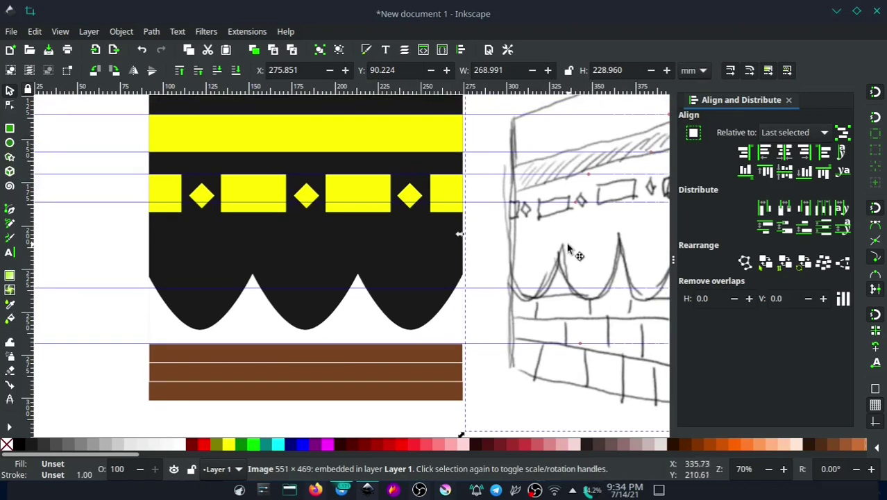
left_click_drag(552, 242, 611, 221)
scroll(512, 269, "down", 2, "ctrl")
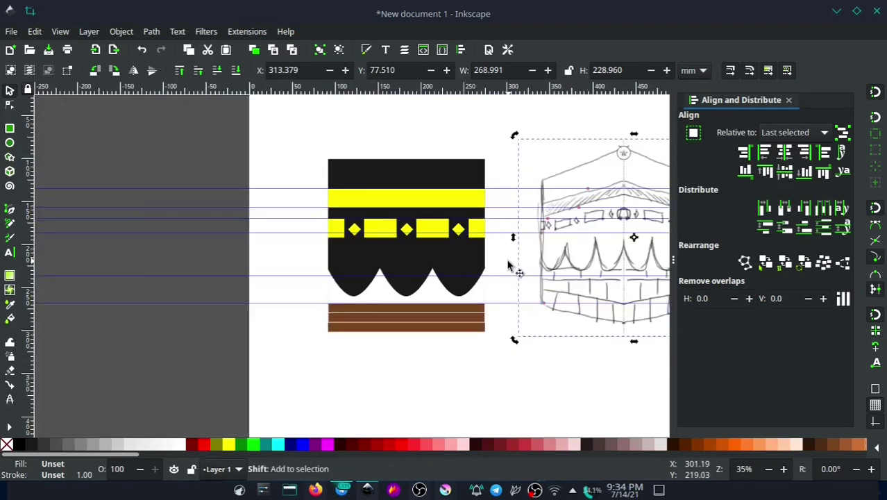
left_click_drag(508, 265, 591, 260)
scroll(444, 278, "up", 1, "ctrl")
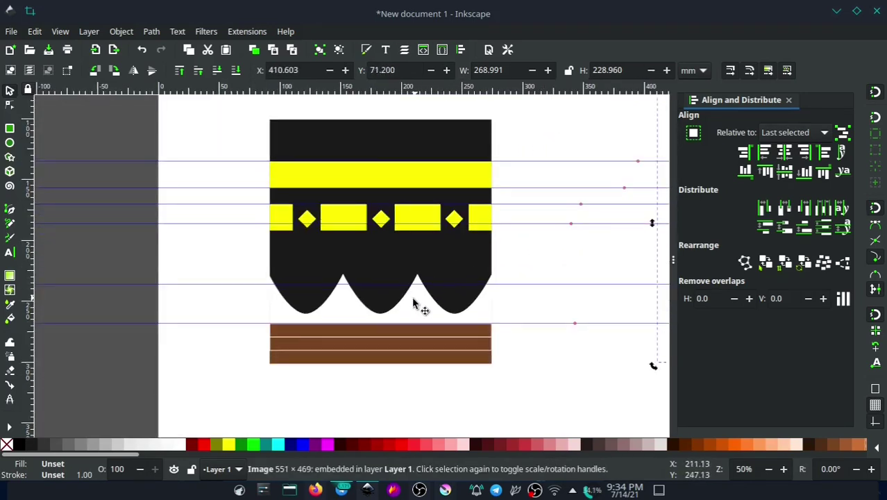
scroll(410, 285, "up", 1, "ctrl")
mouse_move(406, 272)
left_mouse_down()
mouse_move(362, 287)
mouse_move(361, 253)
left_mouse_up()
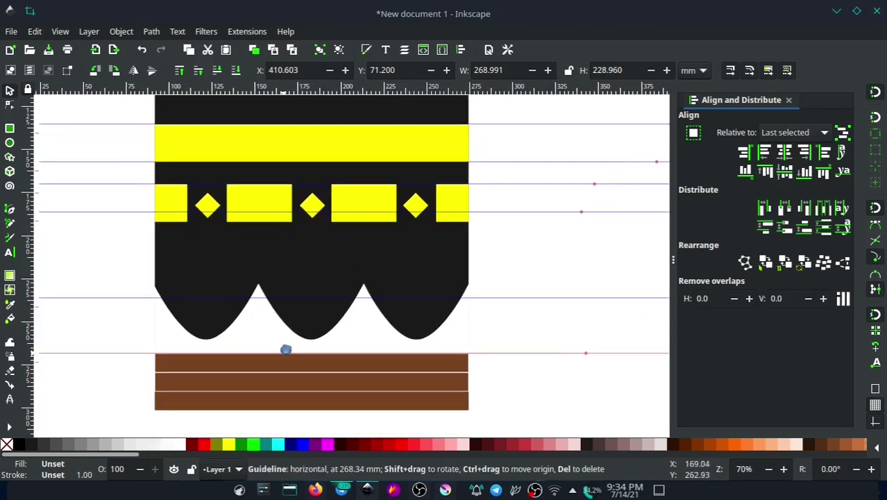
scroll(239, 358, "up", 1, "ctrl")
Shrink the middle-row brick outline to one-fifth of its width (W/5)
left_click(306, 333)
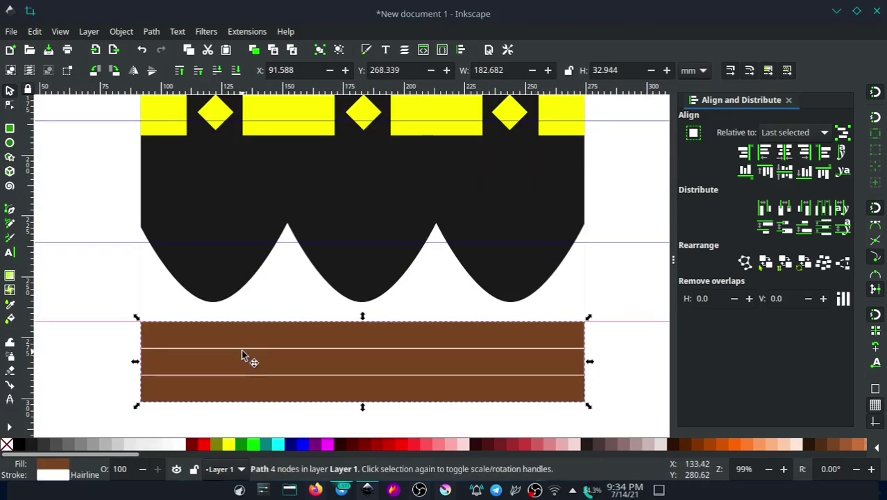
left_click(243, 357, "ctrl")
left_click(496, 70)
type("/5")
key("Return")
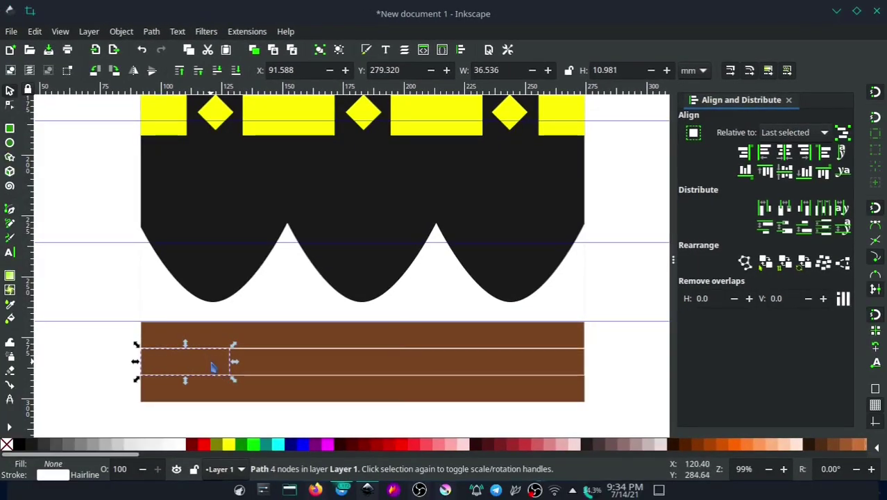
Duplicate the shortened brick and space the copies across the middle row
right_click(213, 368)
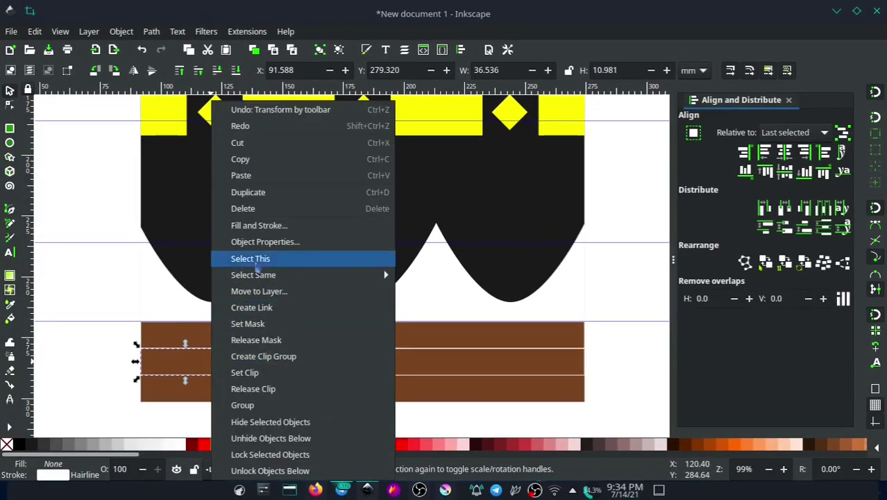
left_click(277, 193)
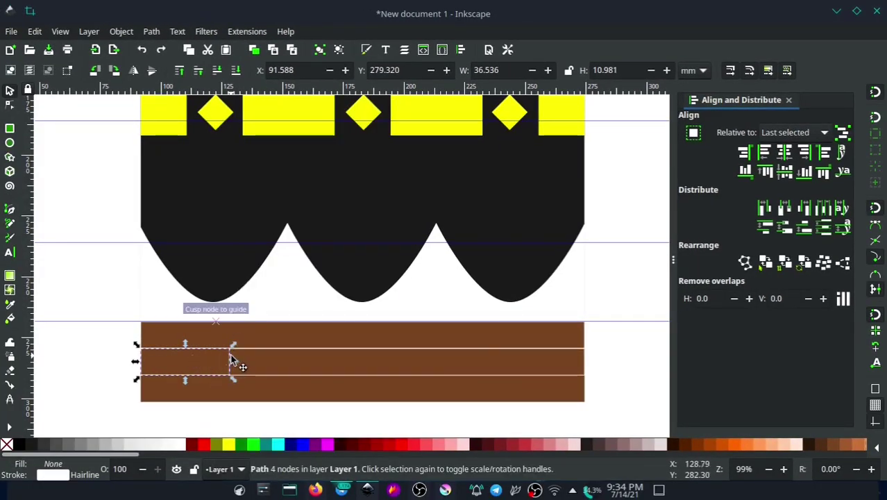
left_click_drag(233, 359, 312, 362)
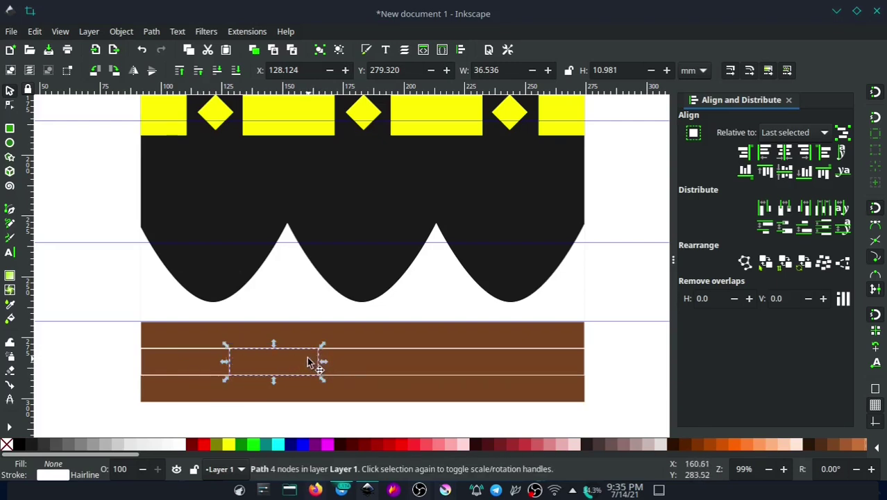
key("ctrl+d")
mouse_move(309, 363)
left_mouse_down()
mouse_move(469, 345)
mouse_move(555, 347)
left_mouse_up()
key("ctrl+d")
left_click(373, 355)
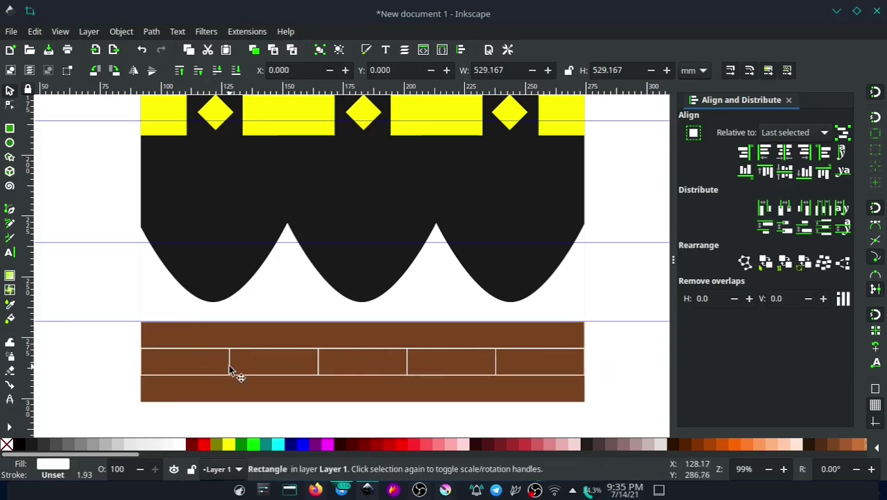
Duplicate the middle-row bricks into offset top and bottom rows for staggered joints
left_click(278, 361)
left_click_drag(133, 316, 481, 378)
key("ctrl+d")
mouse_move(432, 355)
left_mouse_down()
mouse_move(412, 329)
mouse_move(439, 346)
left_mouse_up()
key("ctrl+d")
left_click(430, 396)
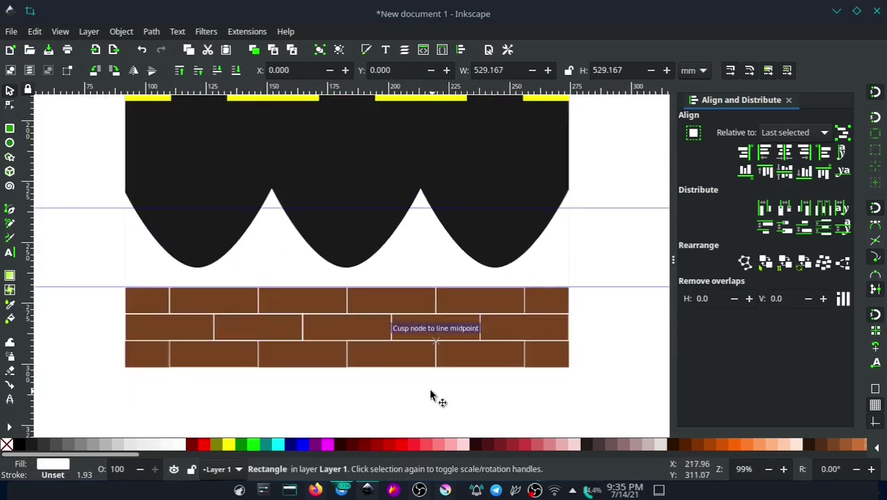
scroll(425, 389, "down", 1, "ctrl")
scroll(421, 381, "down", 2, "ctrl")
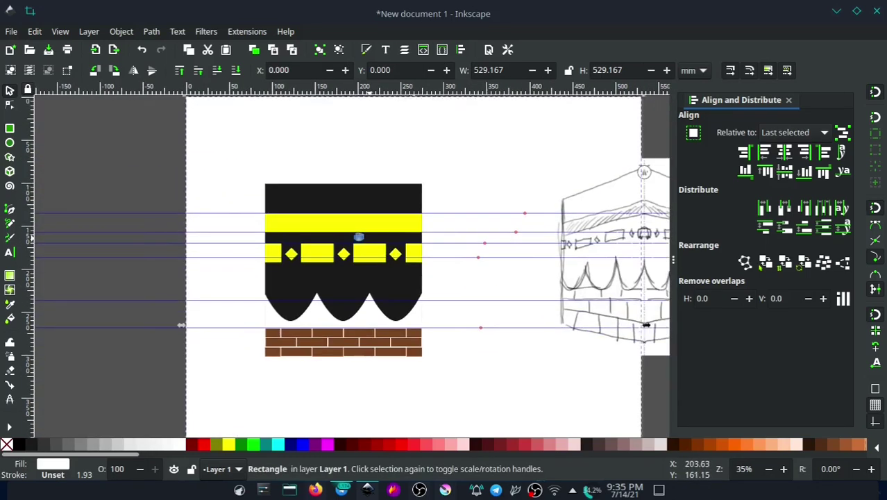
scroll(358, 237, "right", 1)
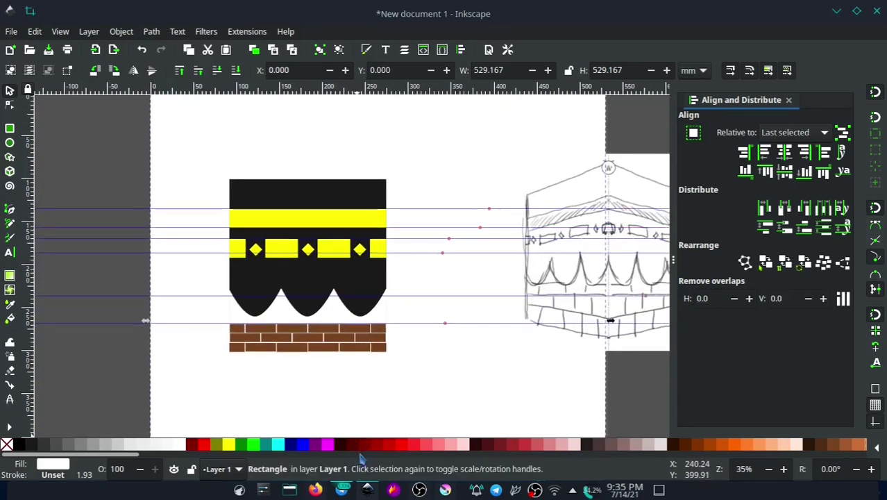
Group all 24 Kaaba objects into one group
left_click_drag(103, 175, 438, 420)
right_click(318, 294)
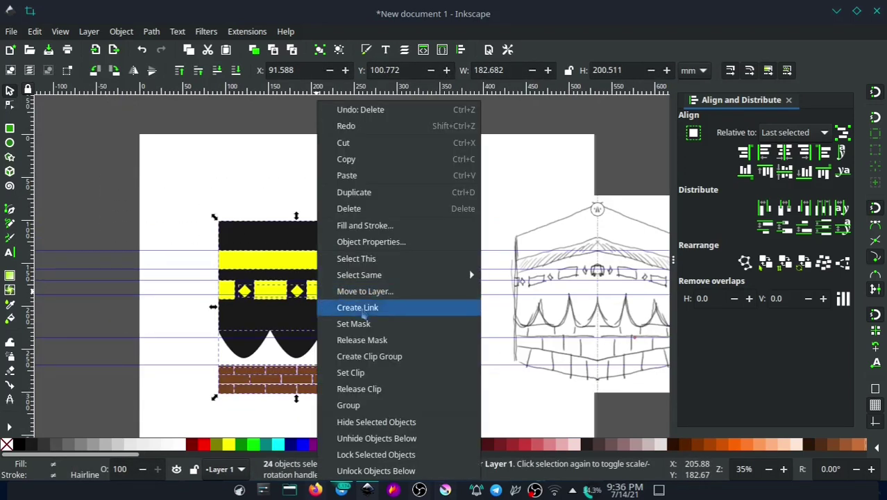
left_click(358, 409)
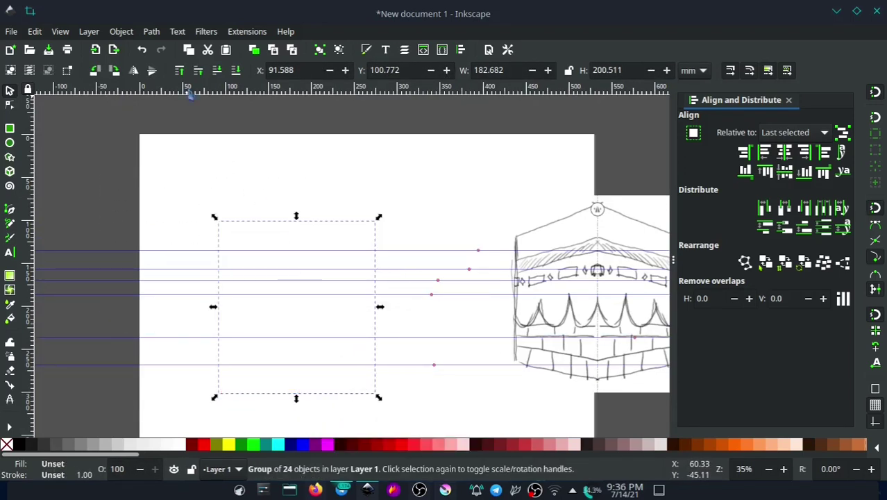
left_click(182, 223)
Move the reference sketch image off the page to the top right
scroll(260, 263, "down", 2)
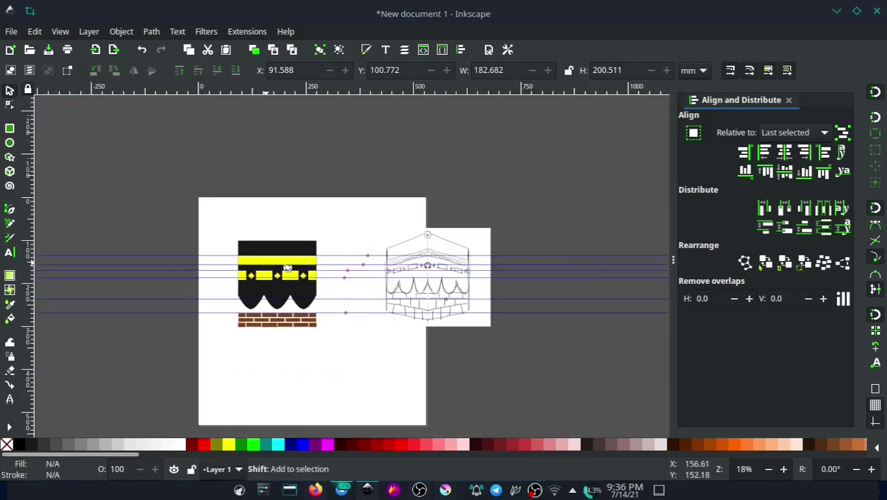
left_click(410, 314)
left_click_drag(444, 263, 552, 186)
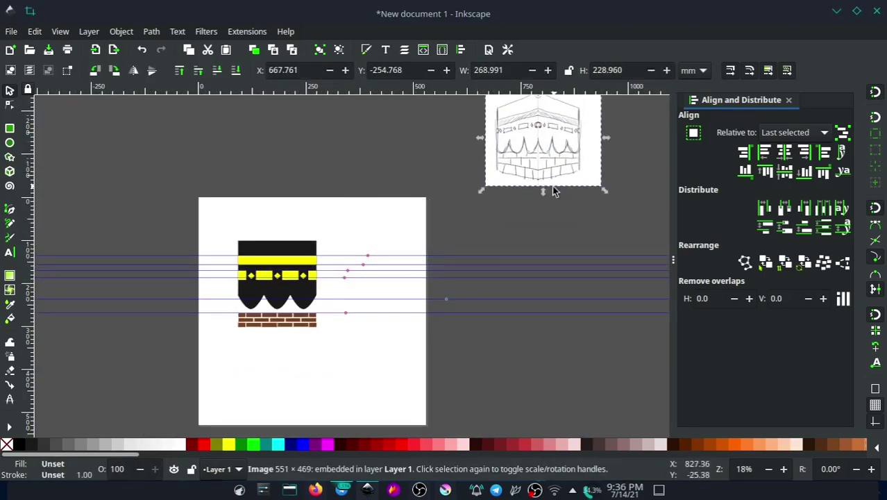
left_click(483, 249)
scroll(339, 287, "up", 2)
Apply a Perspective/Envelope path effect to the Kaaba group
left_click(276, 237)
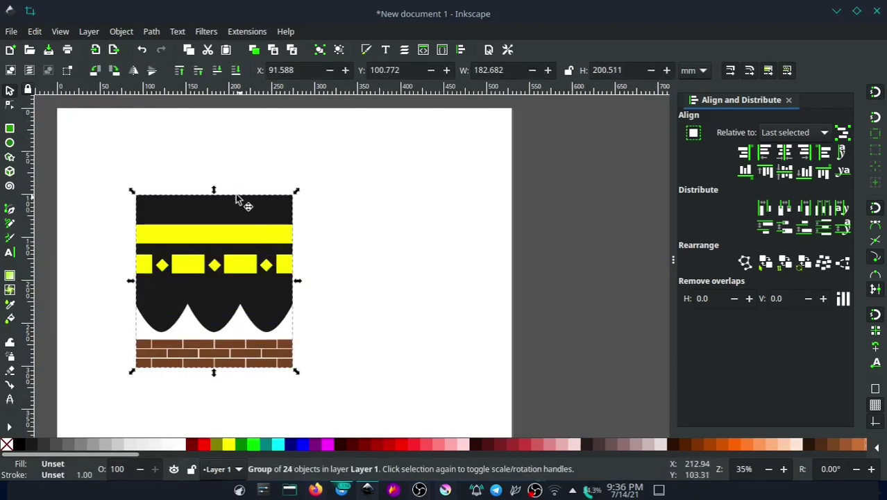
left_click(152, 32)
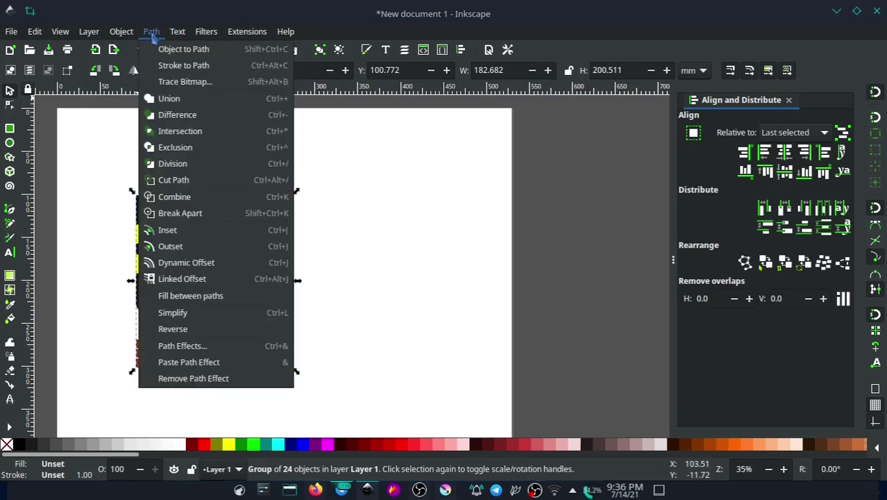
left_click(197, 351)
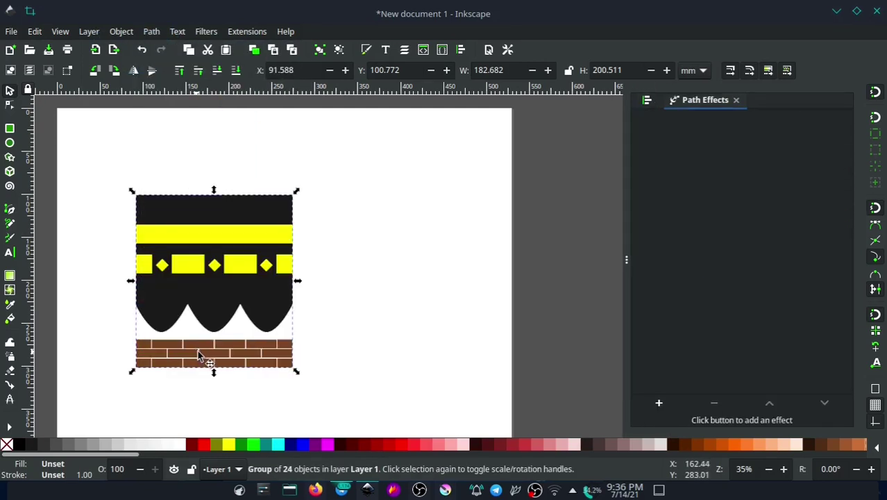
left_click(660, 403)
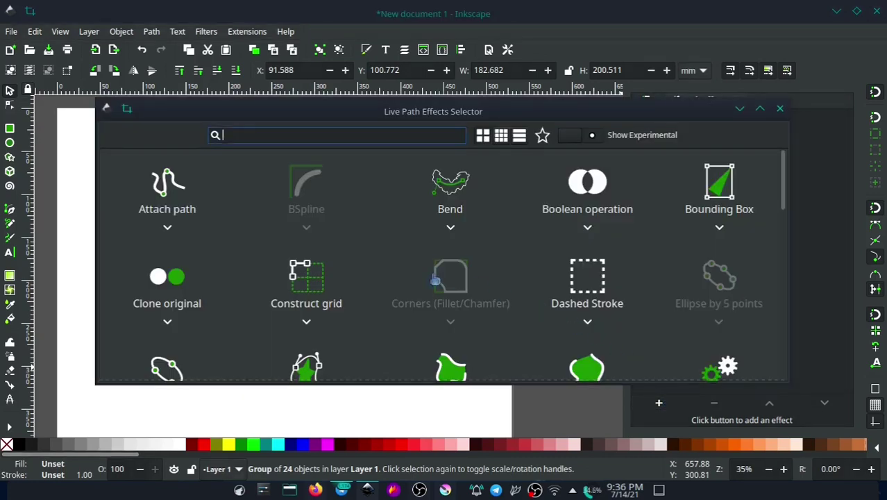
left_click_drag(782, 208, 782, 286)
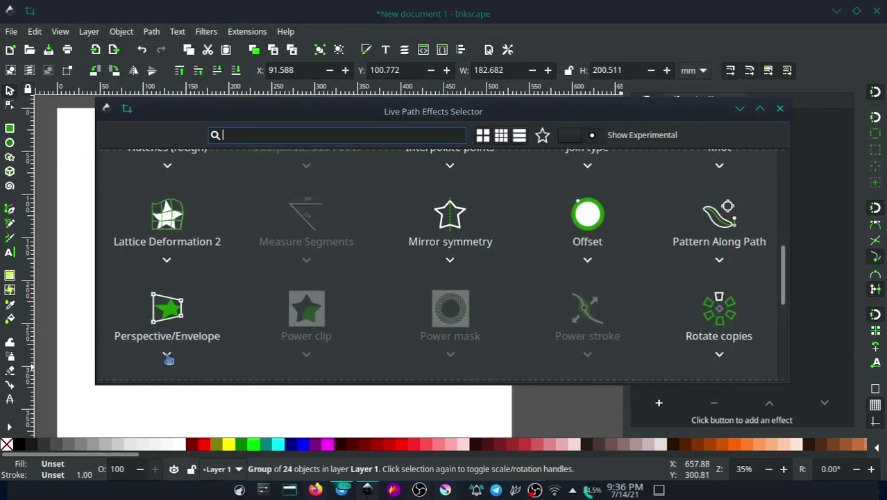
left_click(167, 357)
left_click(185, 355)
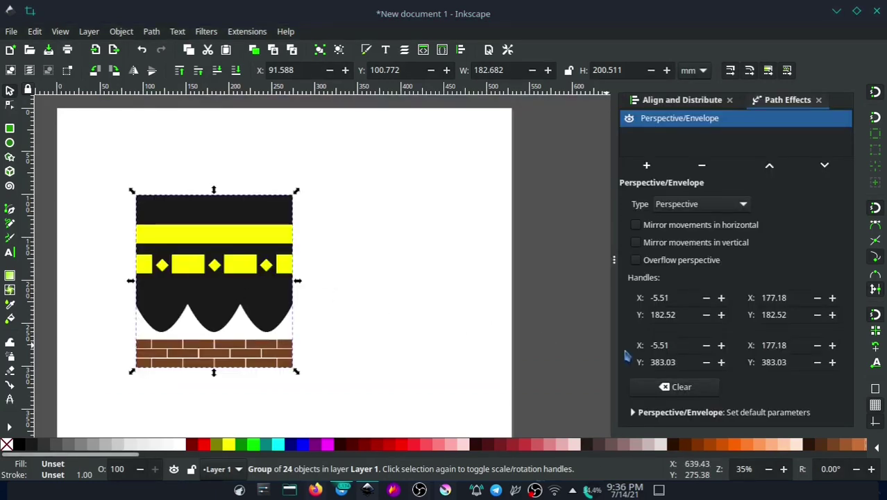
left_click(10, 106)
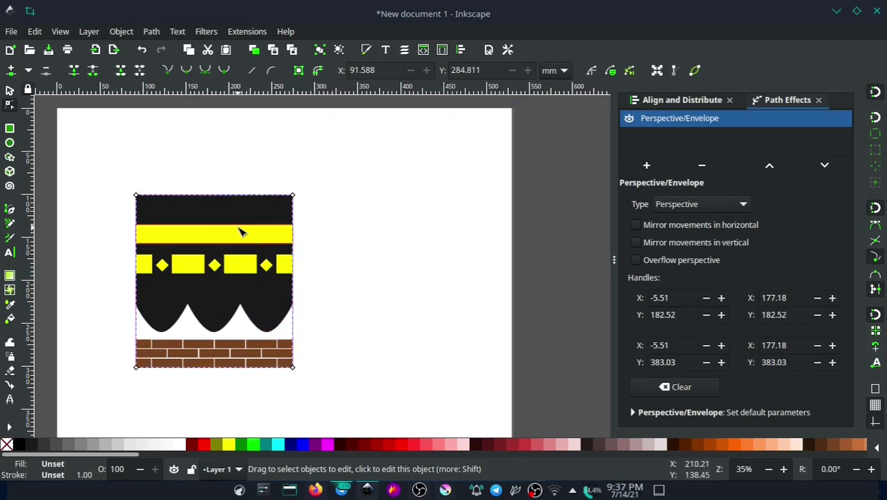
scroll(229, 236, "down", 1)
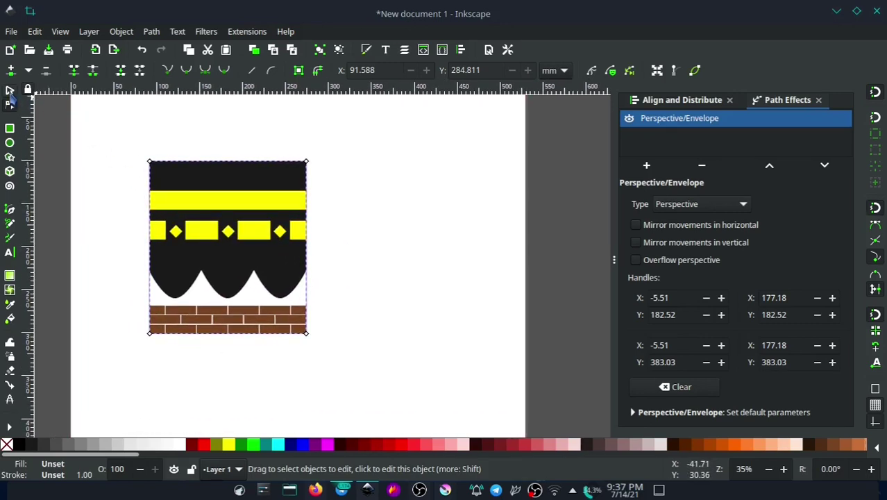
left_click(10, 91)
Move the Kaaba group left so it snaps to the page's left edge
scroll(298, 198, "down", 1, "ctrl")
scroll(299, 198, "down", 1, "ctrl")
left_click_drag(285, 207, 130, 206)
left_click(278, 207)
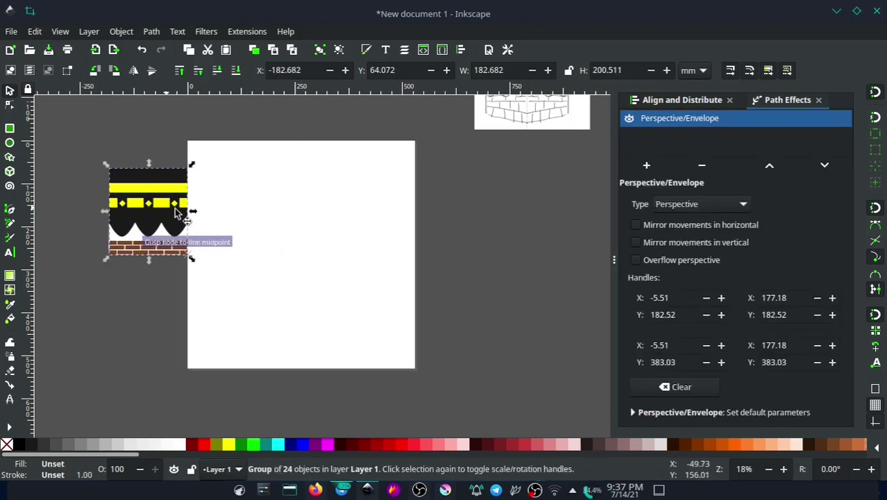
left_click(239, 206)
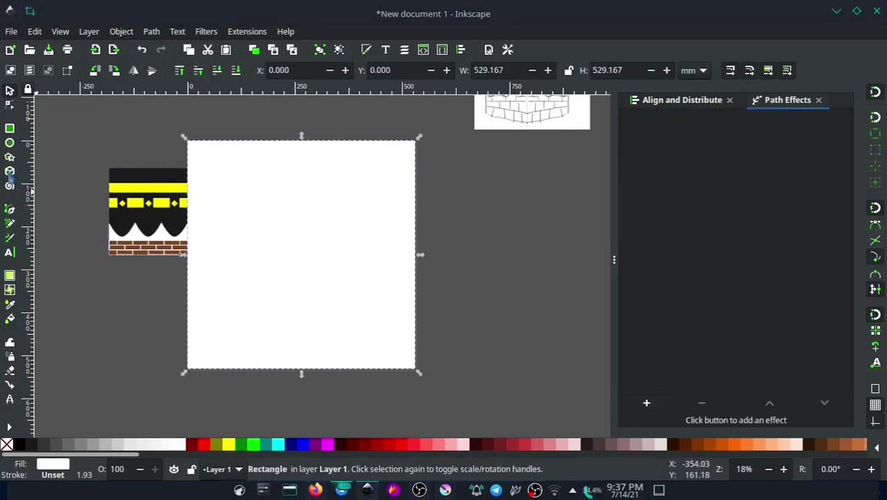
Draw a tall 3D box on the page with Angle Y set to 270
left_click(9, 173)
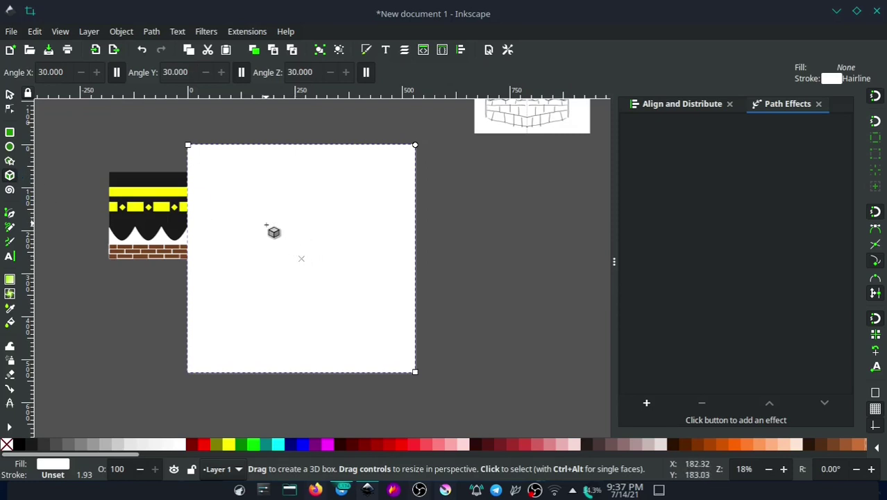
left_click_drag(301, 257, 309, 229)
key("3")
mouse_move(395, 193)
left_mouse_down()
mouse_move(316, 399)
mouse_move(401, 205)
mouse_move(317, 171)
left_mouse_up()
scroll(340, 239, "down", 1)
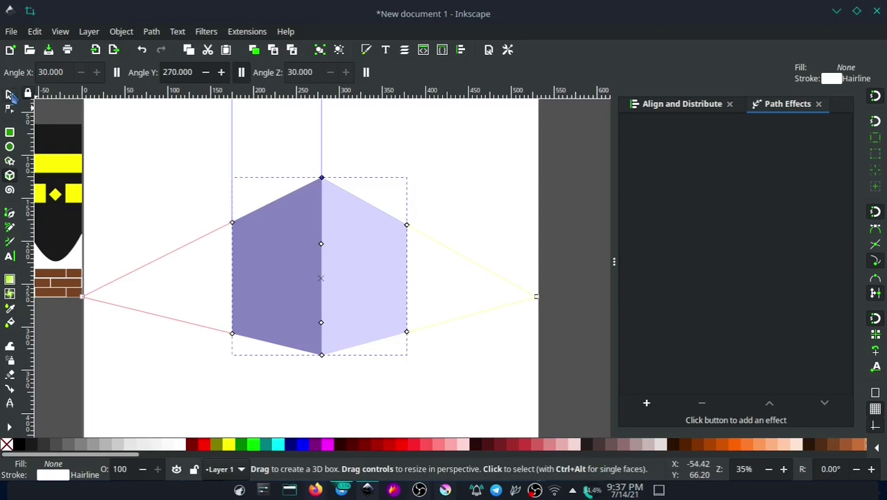
left_click(9, 94)
Move the Kaaba face group onto the purple 3D box
left_click(422, 274)
scroll(420, 274, "down", 3, "ctrl")
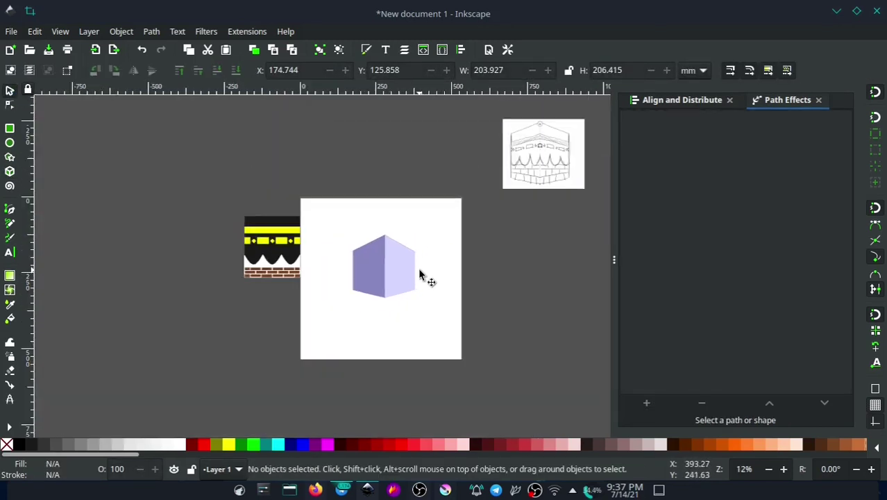
scroll(410, 278, "up", 2, "ctrl")
left_click(366, 264)
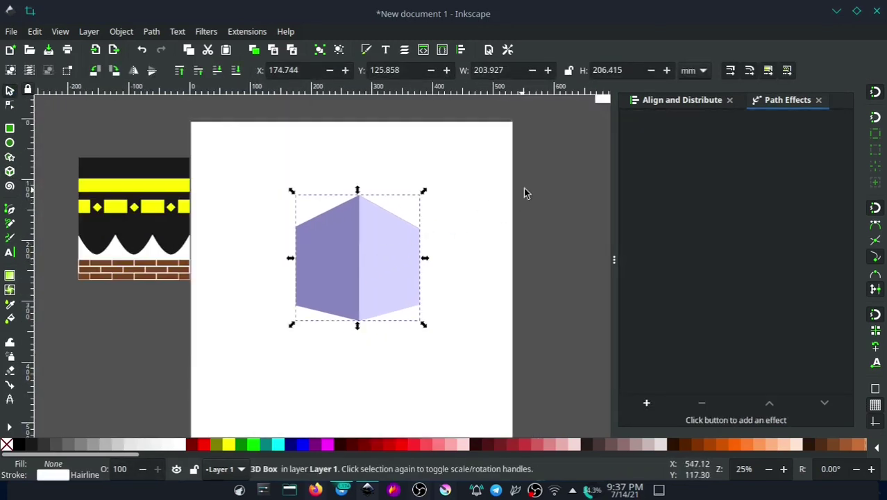
left_click(288, 212)
left_click(143, 193)
mouse_move(144, 193)
left_mouse_down()
mouse_move(215, 173)
mouse_move(297, 238)
left_mouse_up()
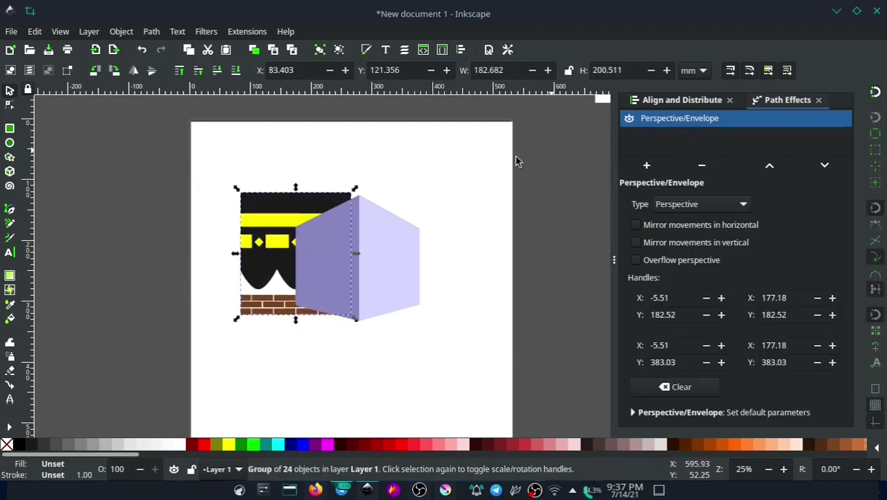
Raise the Kaaba face to top, align it to the box's middle edge, and enlarge it to 186.302 × 204.486 mm
scroll(312, 202, "up", 1)
left_click(182, 75)
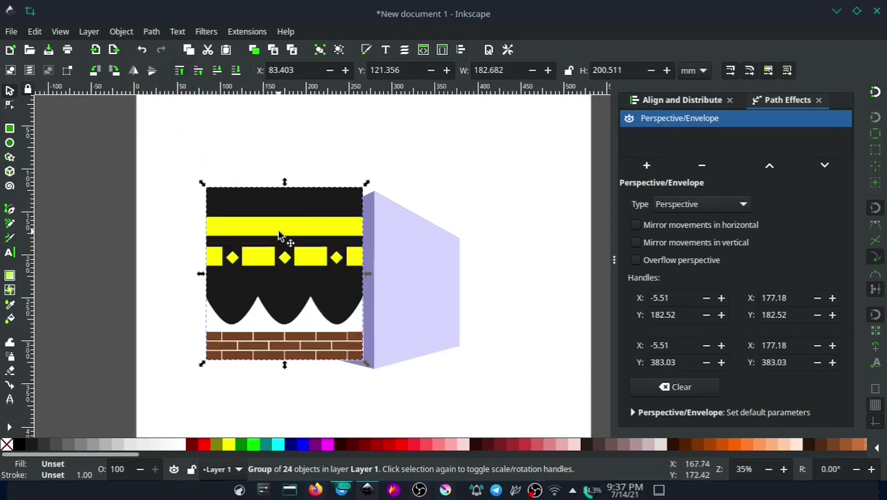
left_click_drag(279, 236, 291, 241)
scroll(303, 300, "up", 1)
scroll(222, 321, "down", 1)
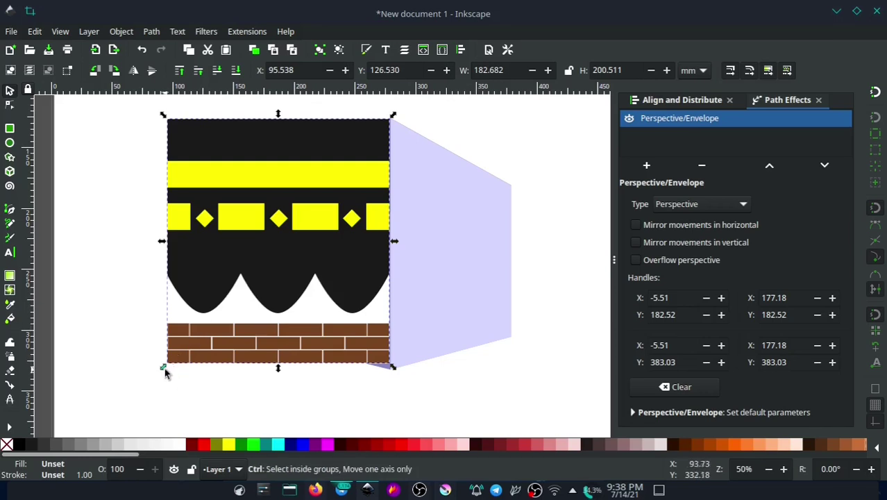
left_click_drag(165, 371, 159, 376)
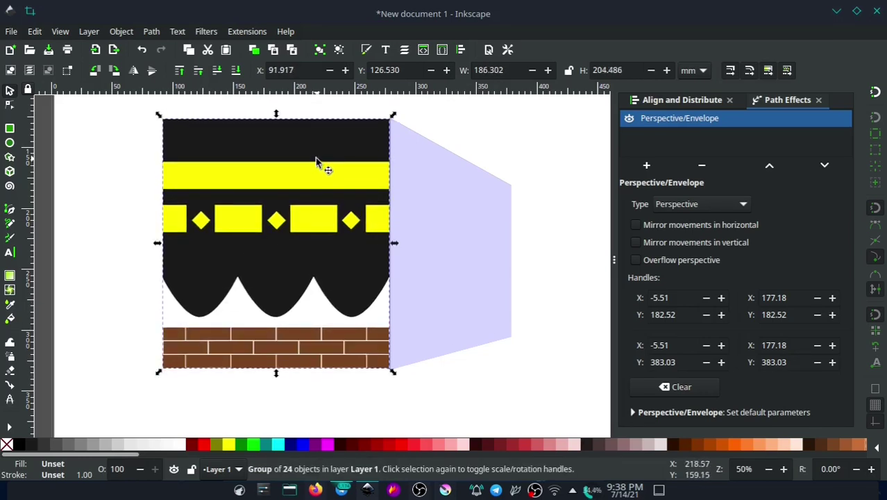
scroll(316, 161, "down", 1)
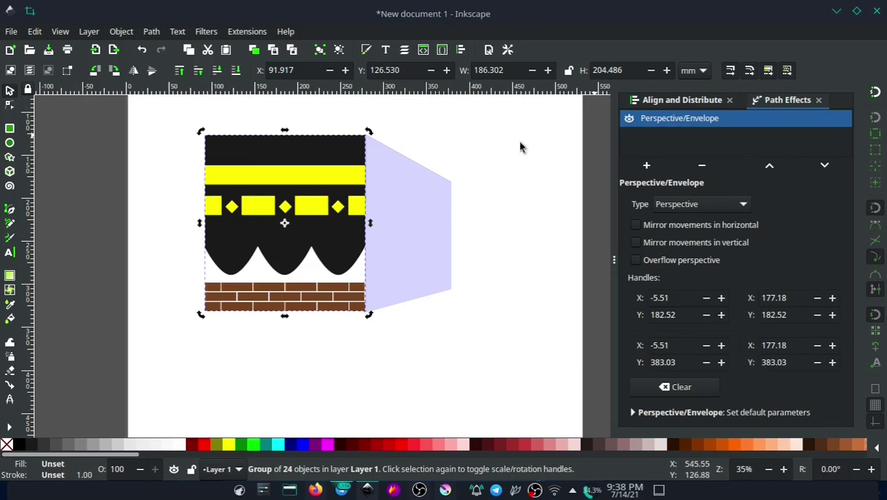
Drag the envelope's left top and bottom corners onto the box's slanted left-face corners
key("n")
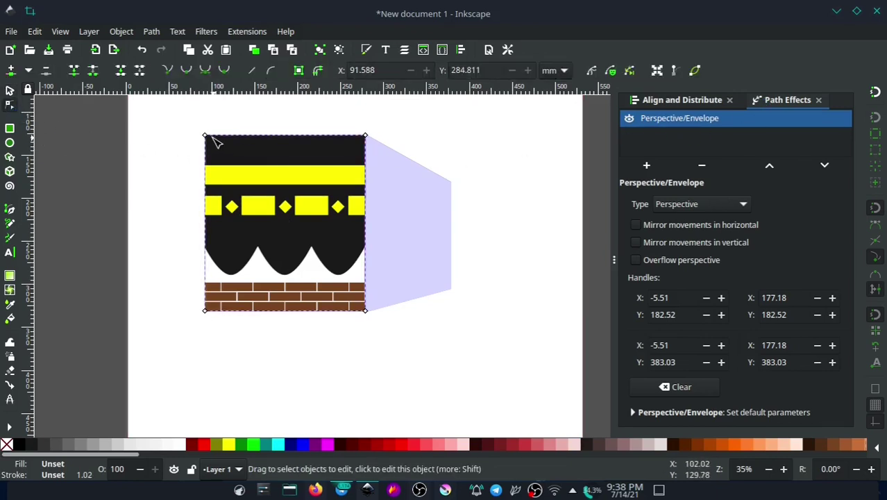
left_click_drag(207, 136, 278, 178)
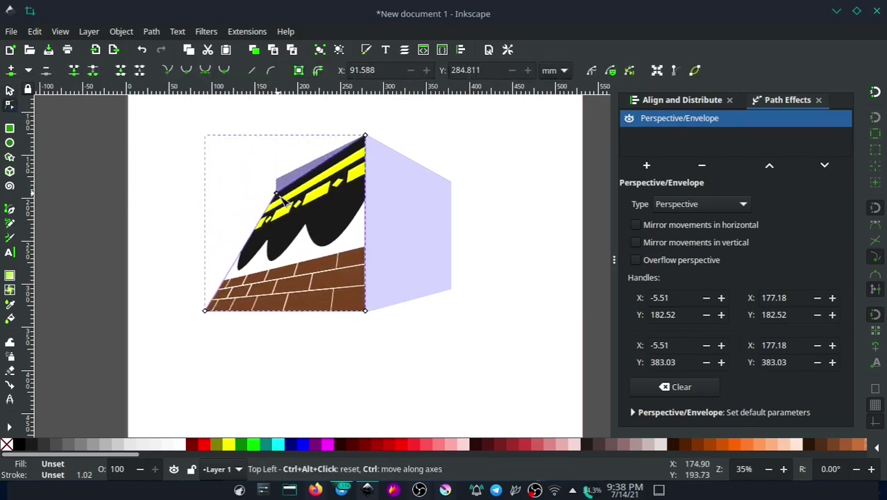
mouse_move(206, 310)
left_mouse_down()
mouse_move(298, 278)
mouse_move(276, 293)
left_mouse_up()
scroll(271, 291, "up", 7)
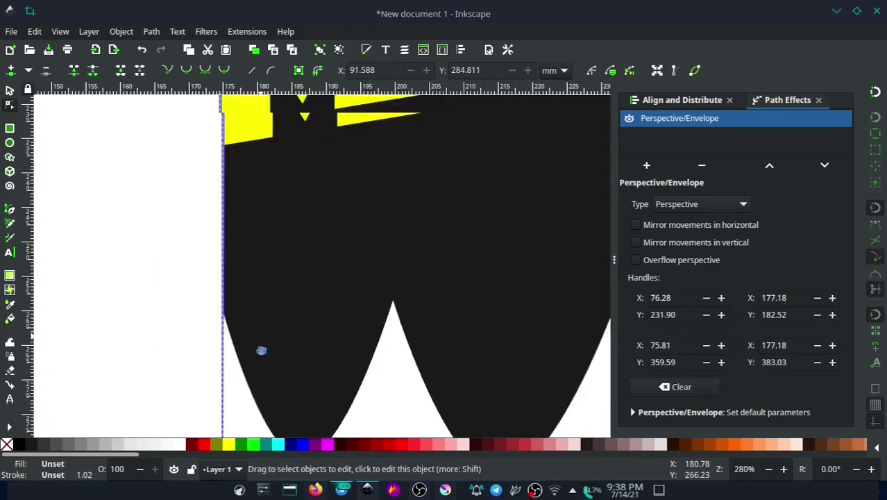
scroll(291, 236, "up", 3)
scroll(293, 182, "up", 3)
scroll(259, 277, "up", 3)
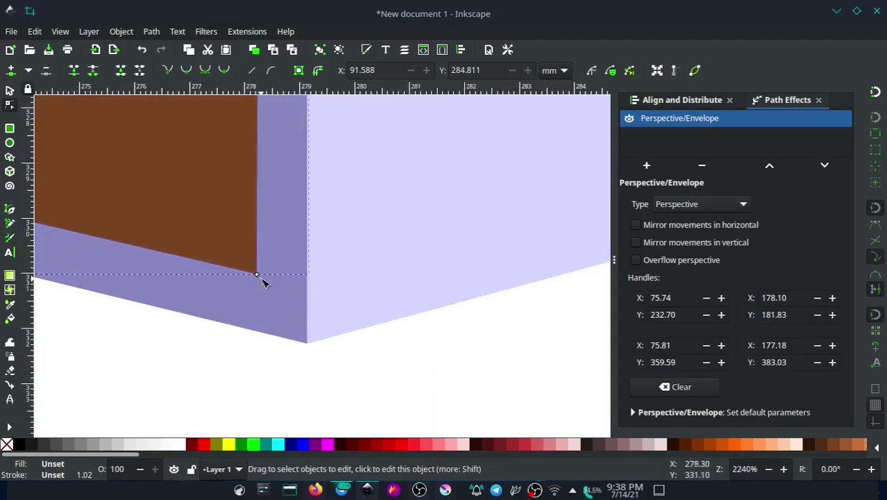
scroll(295, 336, "up", 3)
scroll(312, 290, "down", 2)
scroll(313, 290, "down", 5)
scroll(311, 291, "down", 6)
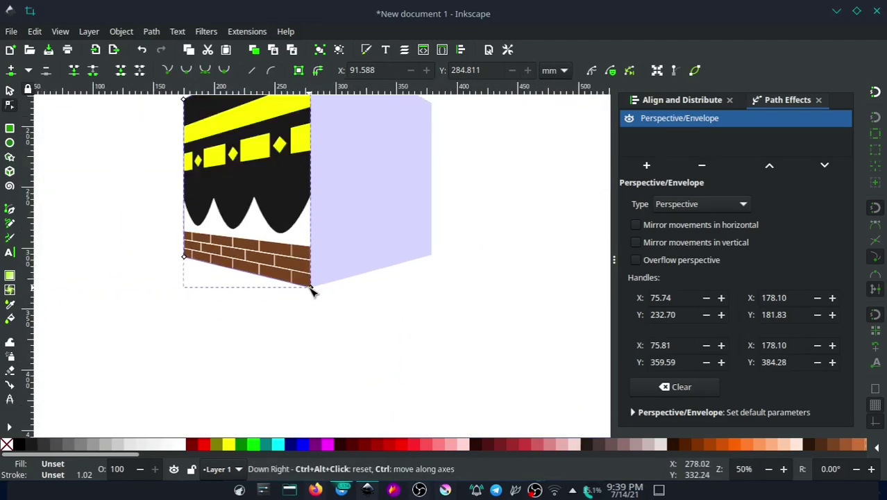
scroll(311, 292, "down", 6)
key("s")
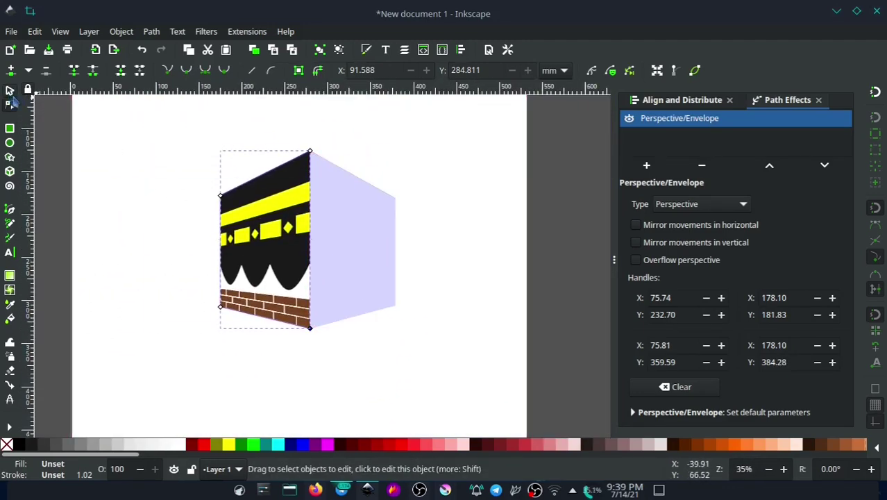
left_click(302, 241)
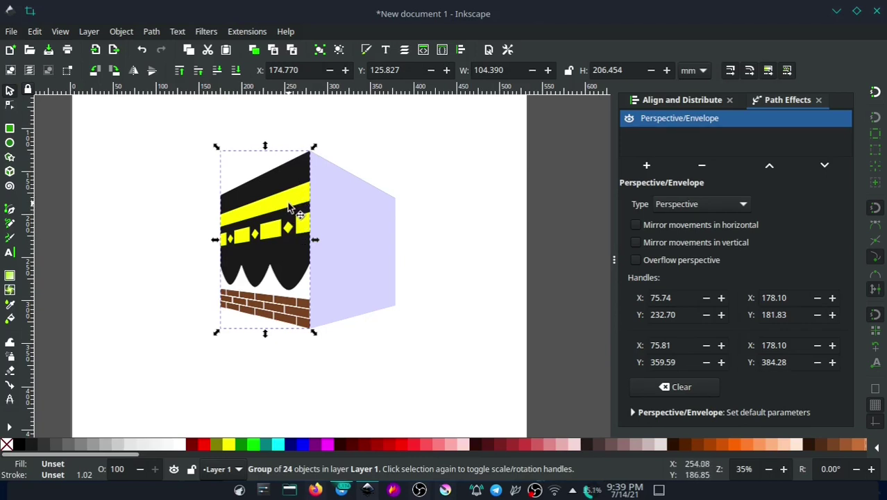
Convert the perspective face to a path, duplicate it, and flip the copy horizontally
left_click(152, 31)
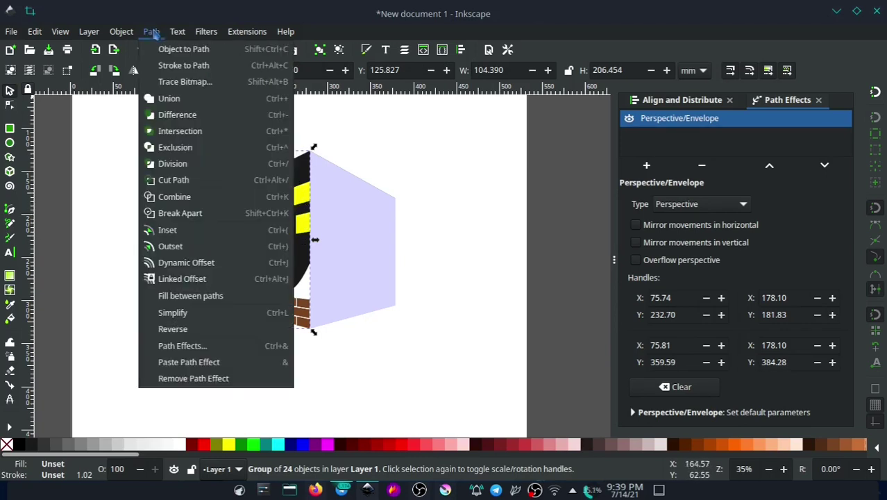
left_click(186, 50)
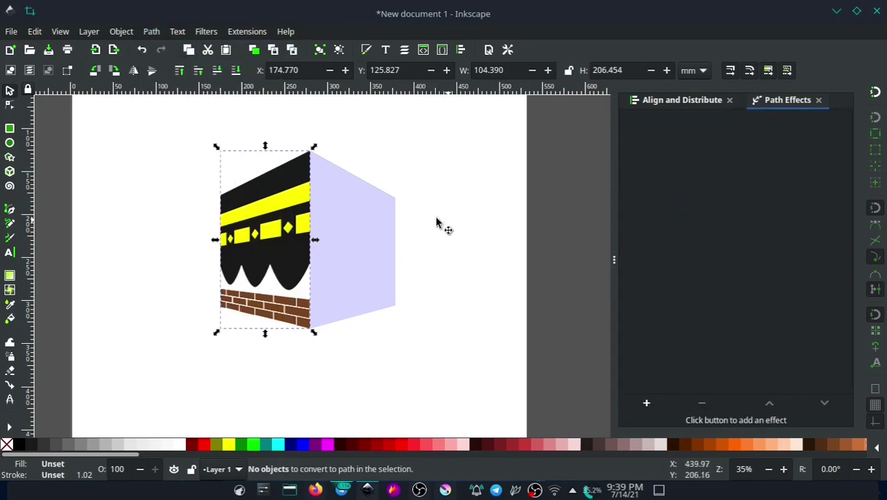
right_click(252, 205)
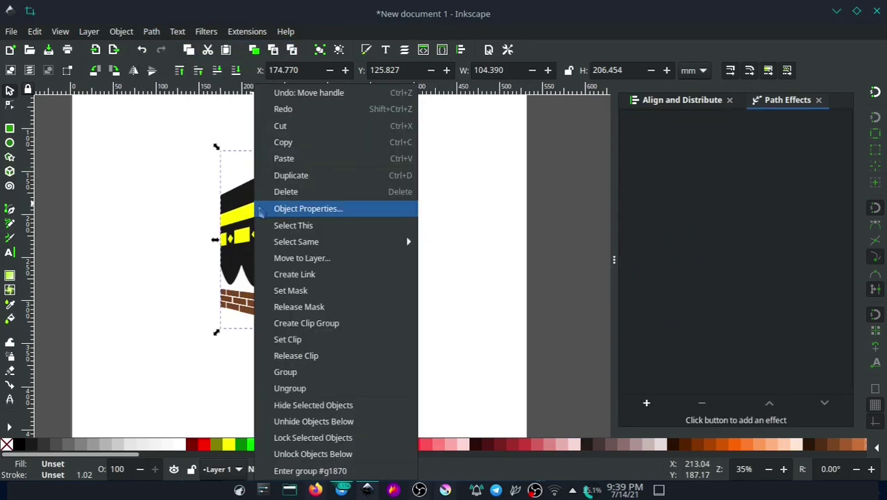
left_click(286, 174)
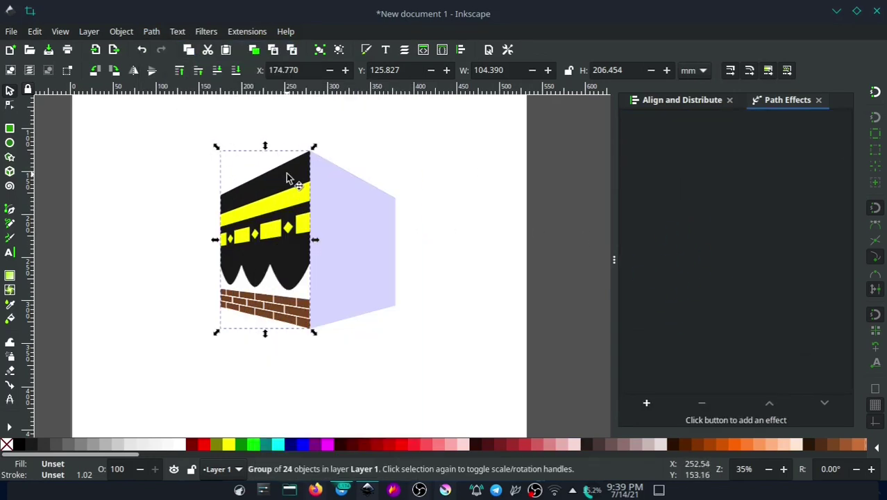
left_click(134, 71)
Move the mirrored copy right and snap its peak onto the left face's peak
left_click_drag(255, 202, 350, 200)
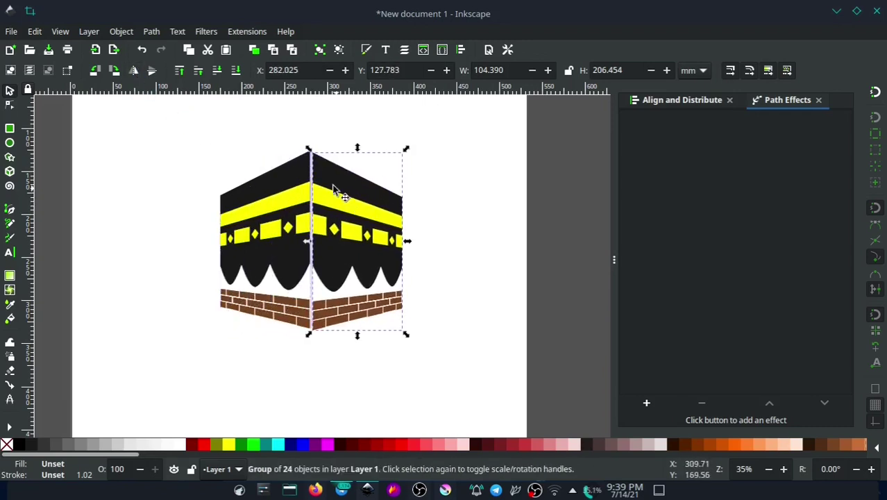
scroll(304, 155, "up", 1, "ctrl")
scroll(305, 157, "up", 2, "ctrl")
scroll(304, 157, "up", 1, "ctrl")
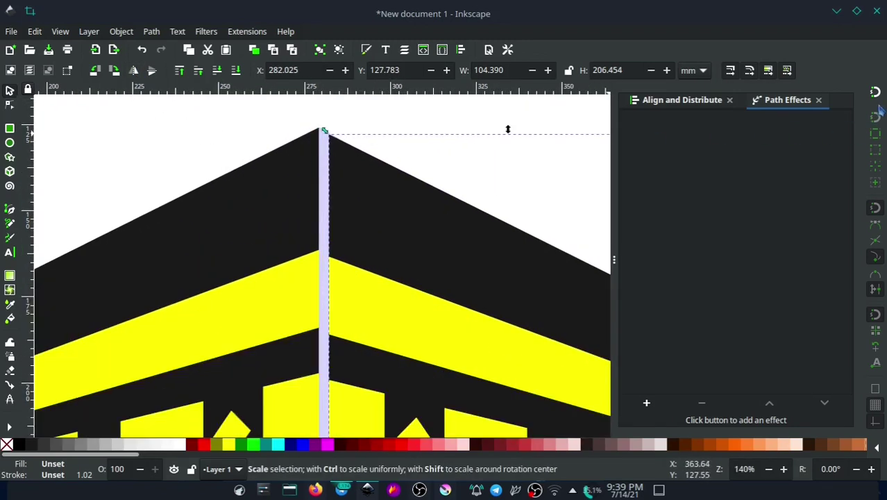
left_click_drag(373, 191, 365, 184)
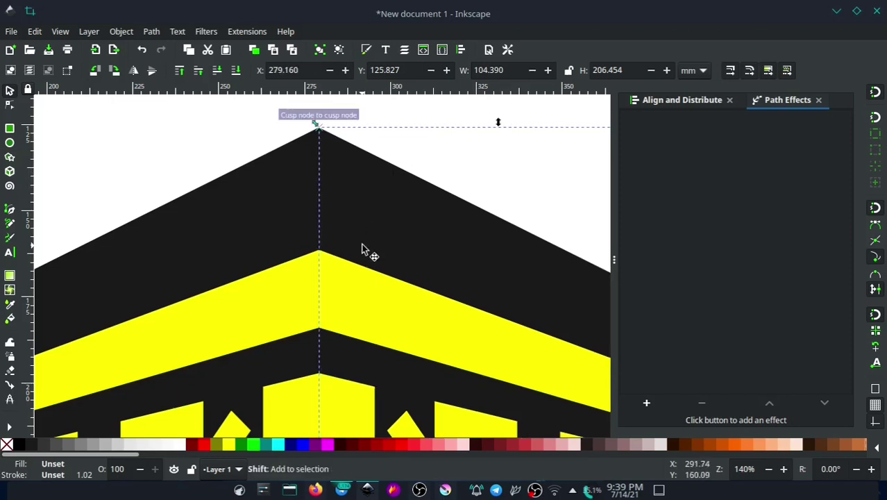
scroll(362, 251, "down", 2, "ctrl")
scroll(366, 239, "down", 2, "ctrl")
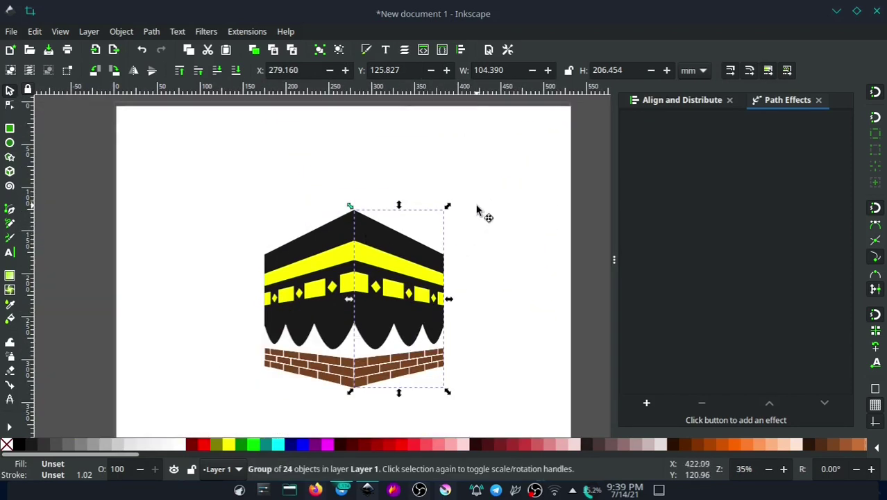
Move both Kaaba faces down off the purple box
left_click(481, 210)
left_click(347, 248)
left_click(397, 248, "shift")
left_click_drag(397, 248, 373, 336)
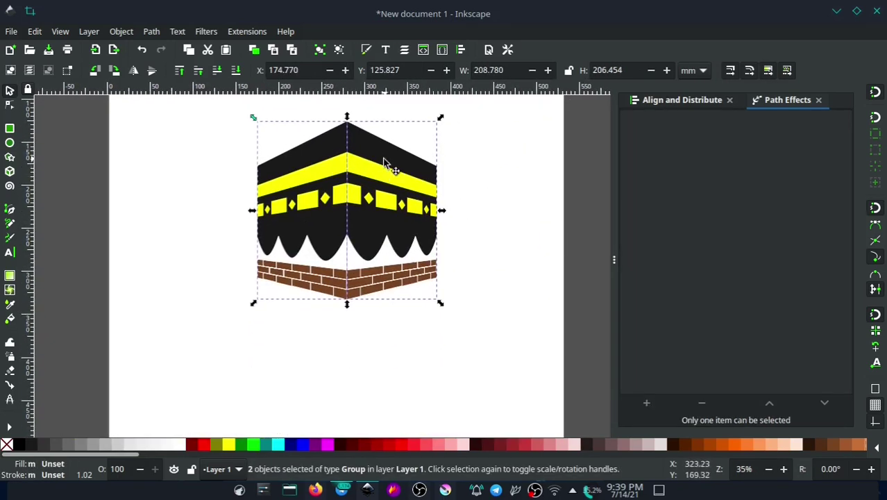
left_click(393, 227)
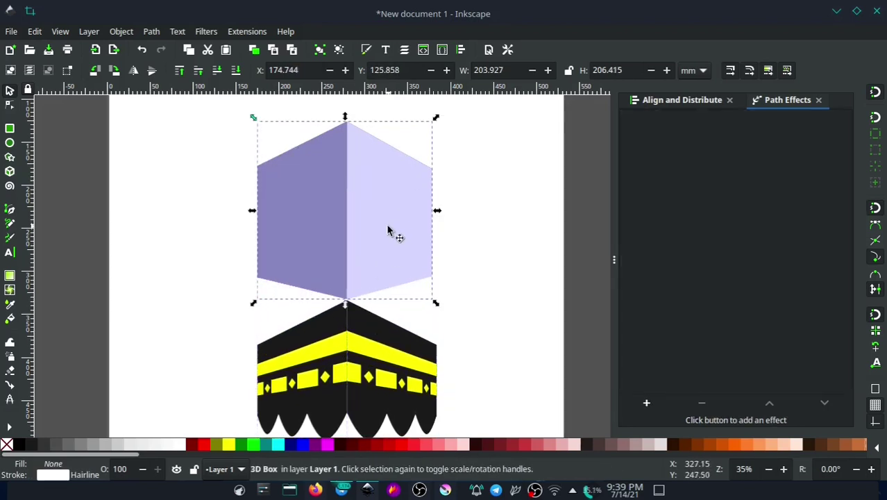
Delete the purple guide box and move both Kaaba halves up to the page top
key("Delete")
scroll(379, 309, "down", 5)
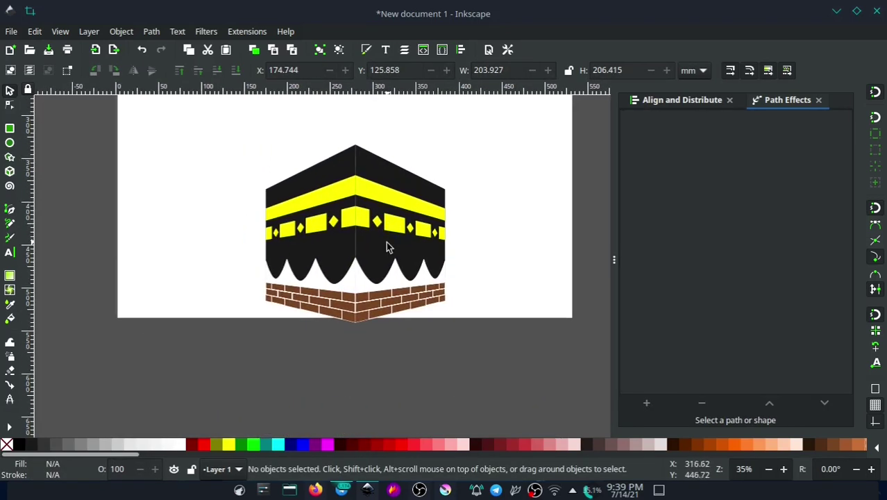
left_click_drag(574, 150, 225, 387)
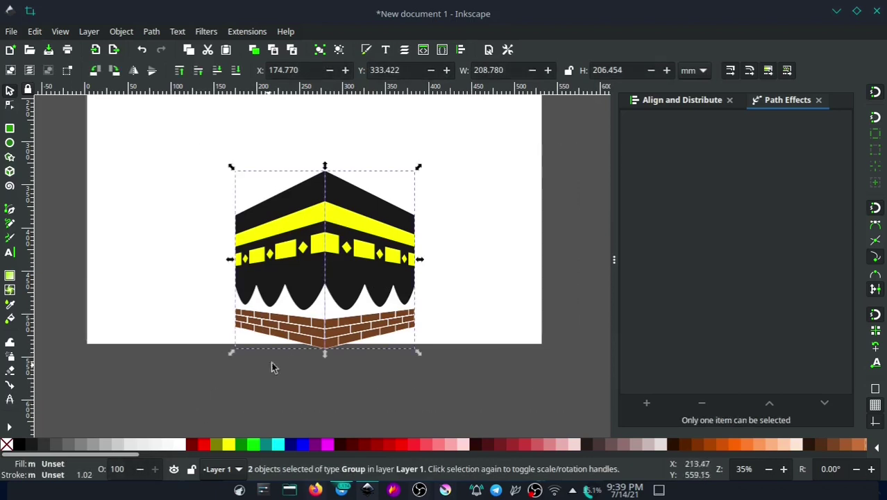
scroll(299, 333, "down", 1)
left_click_drag(337, 292, 333, 175)
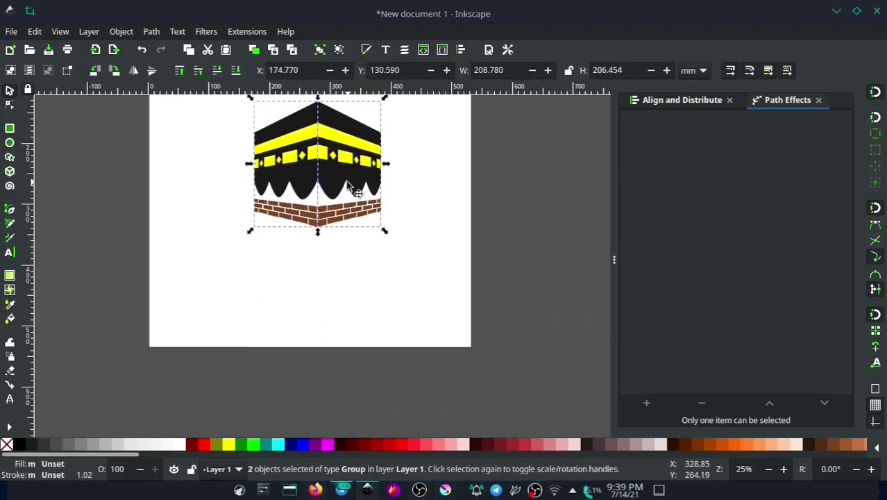
scroll(353, 188, "up", 1)
left_click(399, 173)
Review the repositioned drawing and select the Kaaba's right half
scroll(320, 246, "up", 1)
scroll(319, 245, "up", 1)
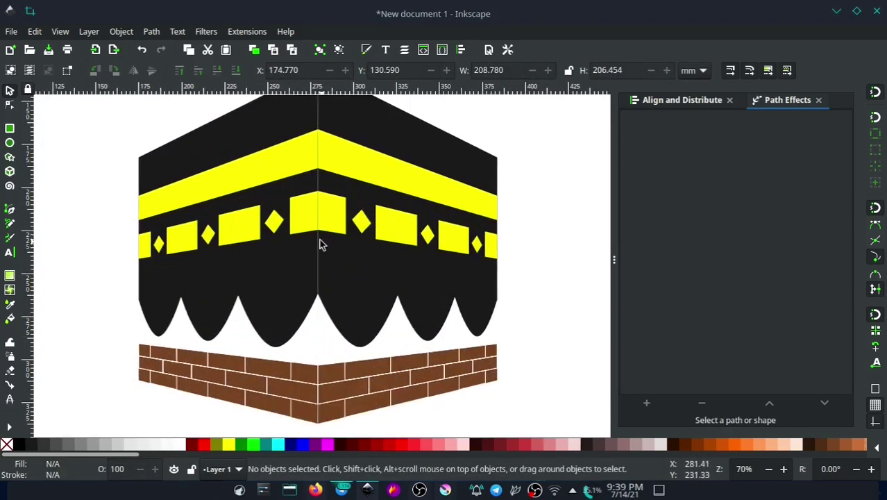
scroll(288, 169, "up", 2)
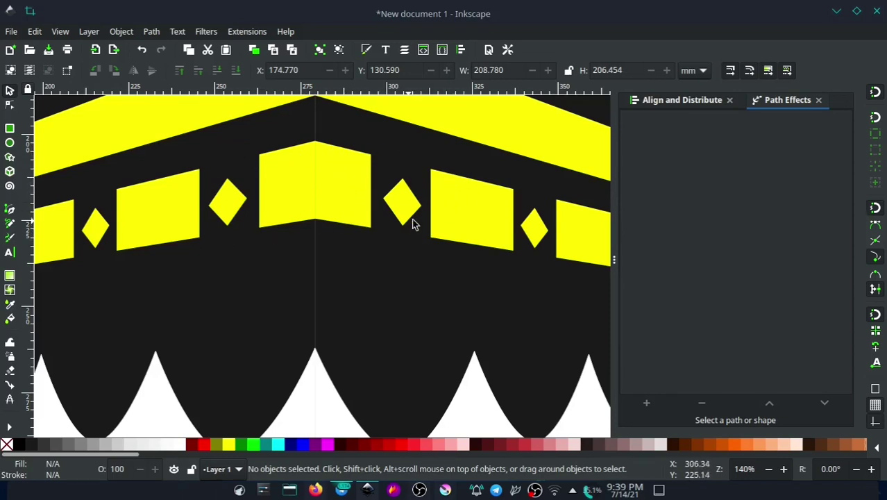
scroll(386, 241, "down", 1)
scroll(385, 244, "down", 2)
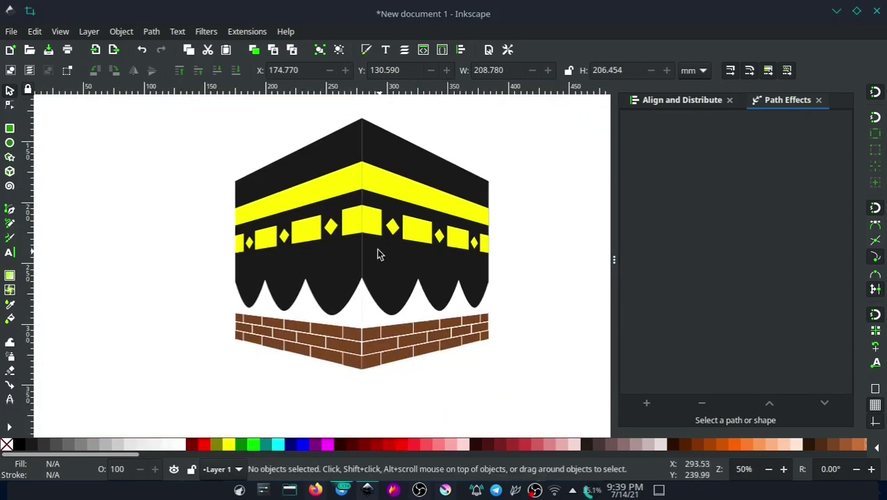
scroll(417, 222, "up", 1)
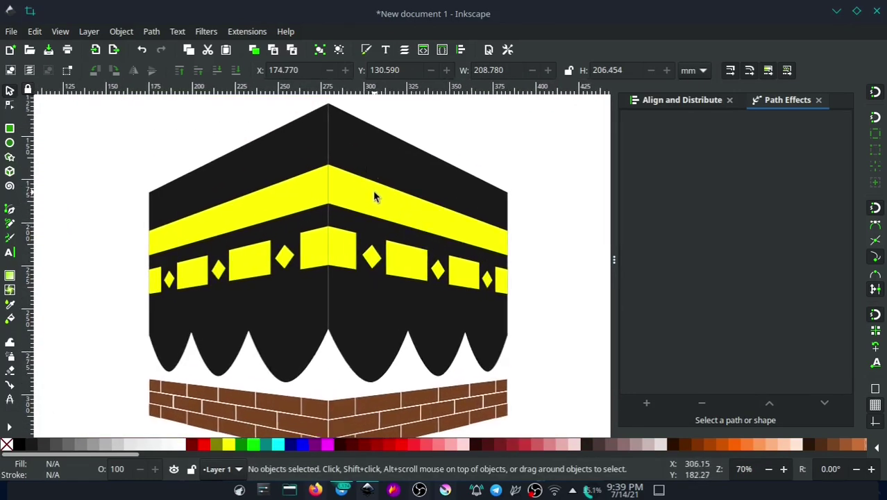
left_click(375, 198)
Ungroup both the right and left Kaaba halves into separate pieces
right_click(376, 209)
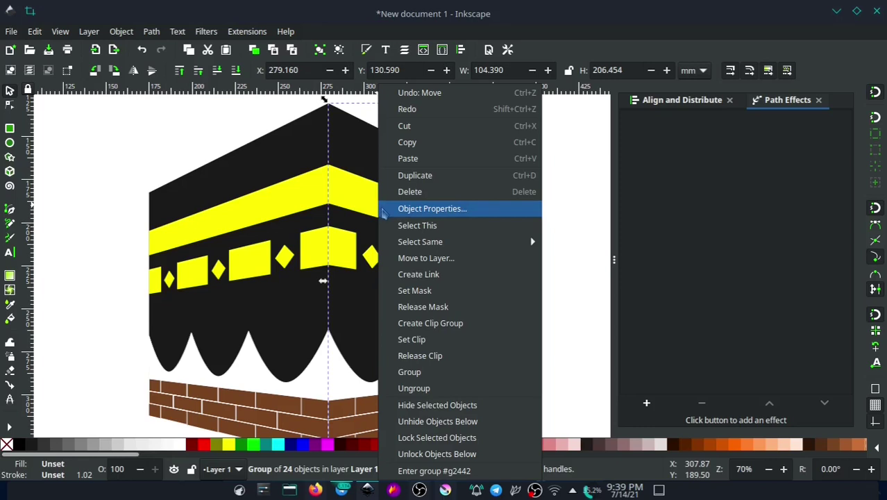
left_click(416, 388)
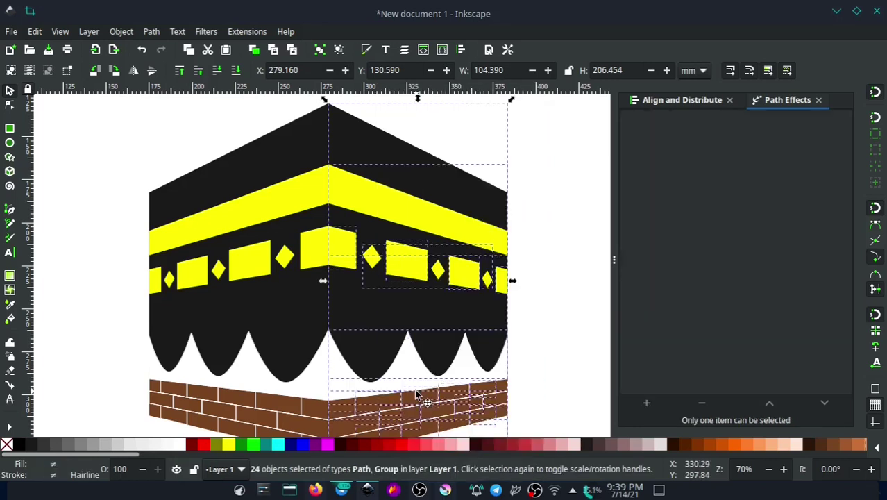
left_click(308, 193)
right_click(309, 198)
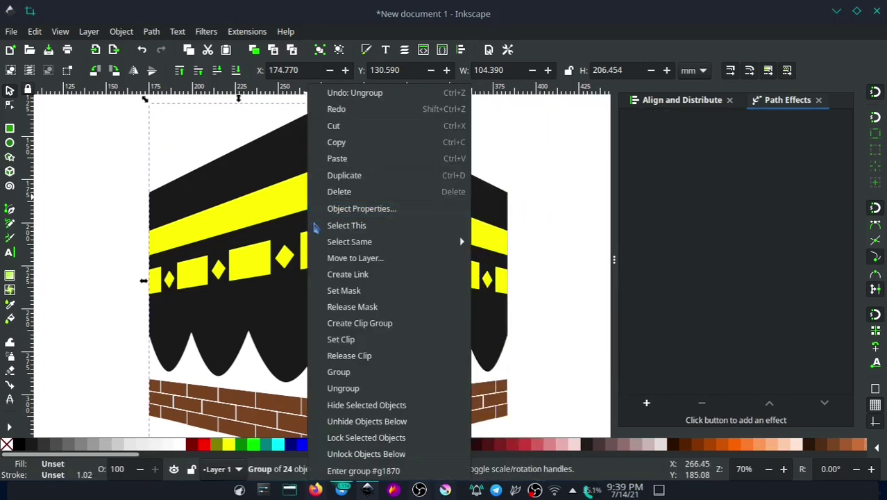
left_click(373, 395)
left_click(514, 191)
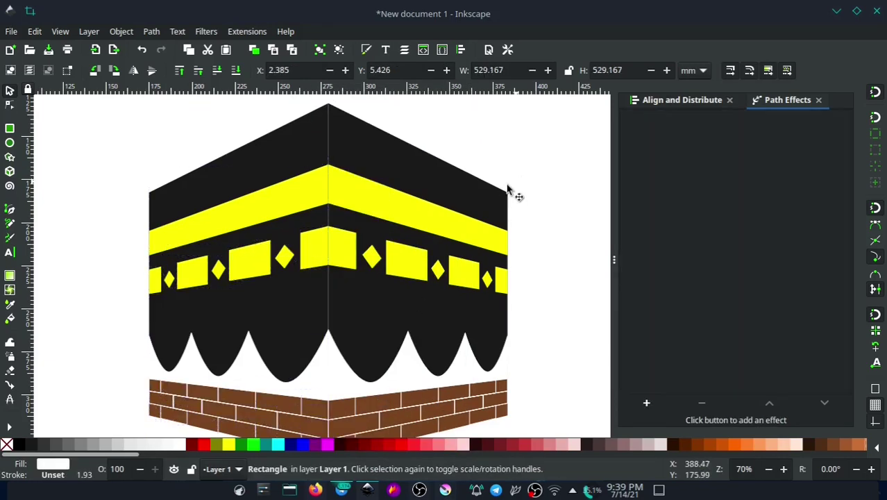
scroll(369, 199, "right", 2)
scroll(298, 186, "left", 1)
scroll(299, 186, "left", 1)
Recolour the left face's yellow band to muted gold d8b14cff in Fill and Stroke
left_click(285, 199)
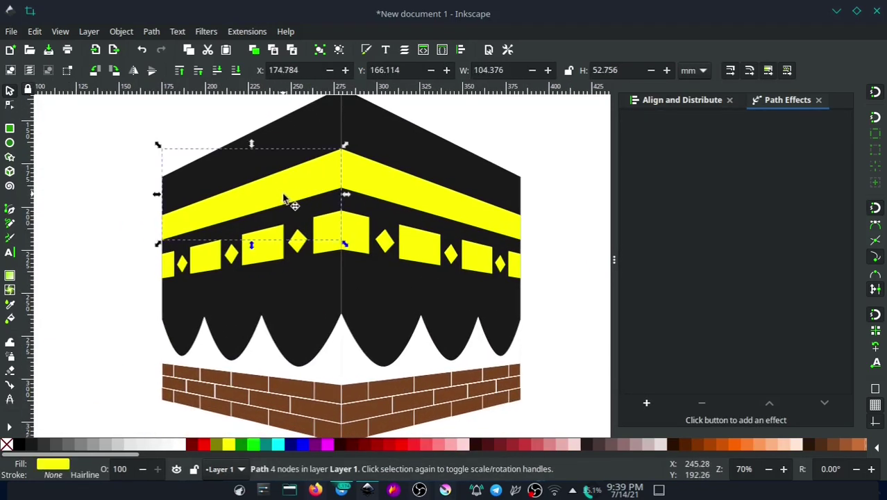
left_click(846, 448)
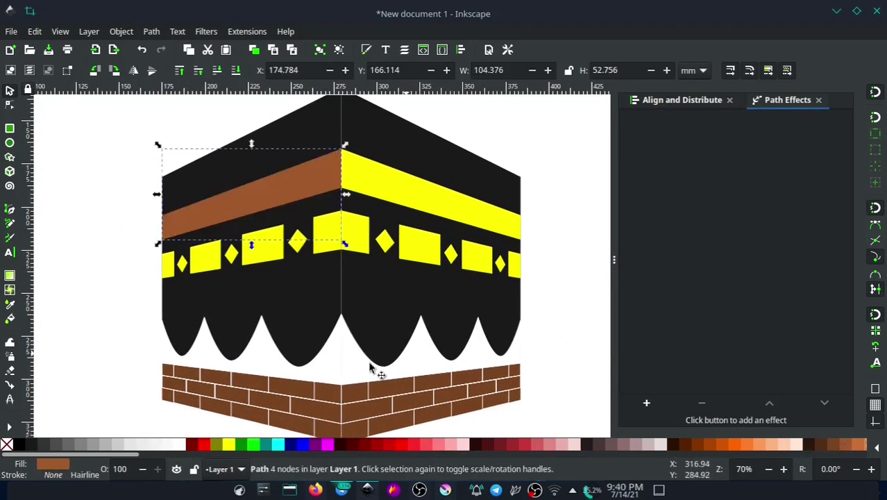
key("ctrl+shift+f")
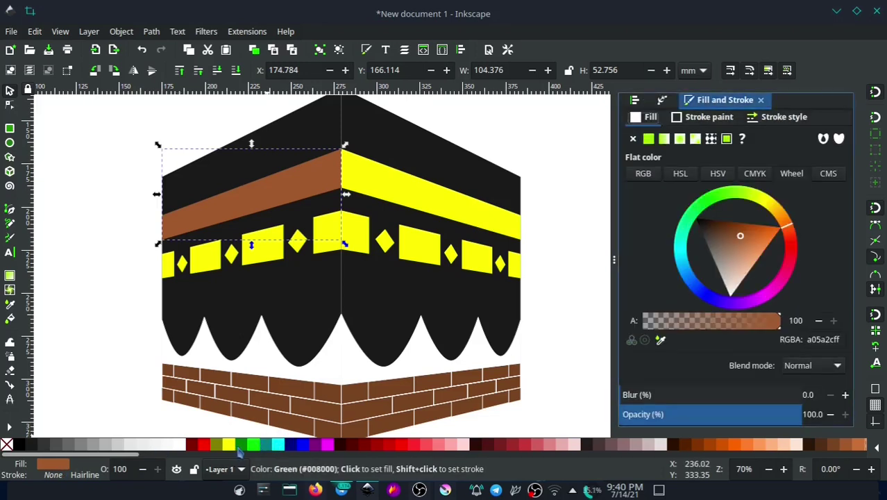
left_click(783, 219)
mouse_move(766, 238)
left_mouse_down()
mouse_move(746, 231)
mouse_move(752, 248)
left_mouse_up()
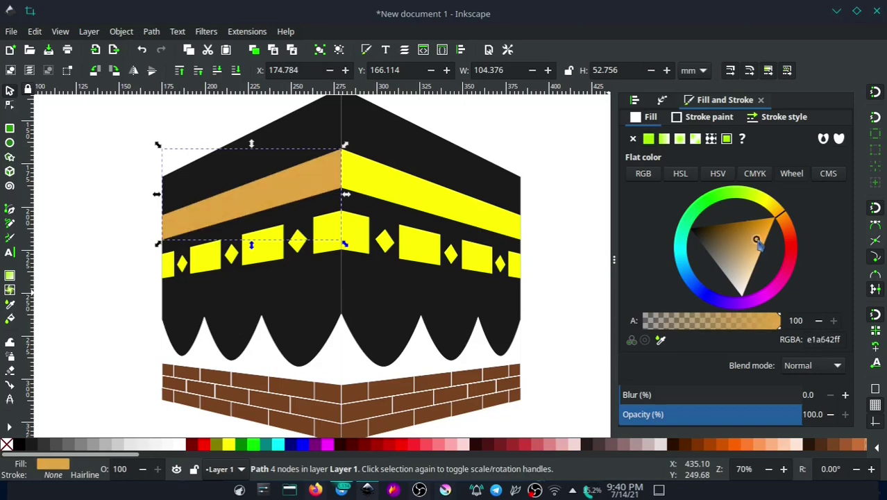
left_click_drag(785, 221, 779, 215)
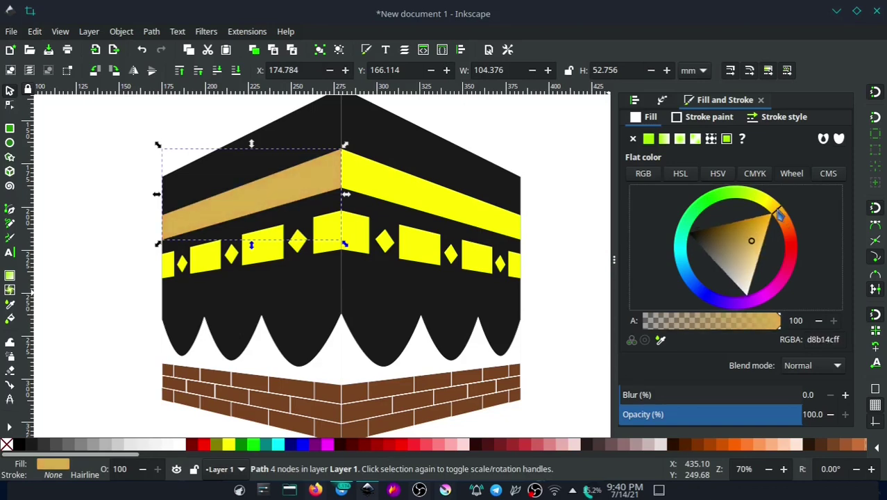
left_click(168, 264)
scroll(179, 262, "up", 2)
Turn the remaining yellow ornaments on the left face the band's gold
left_click(229, 250, "shift")
left_click(280, 244, "shift")
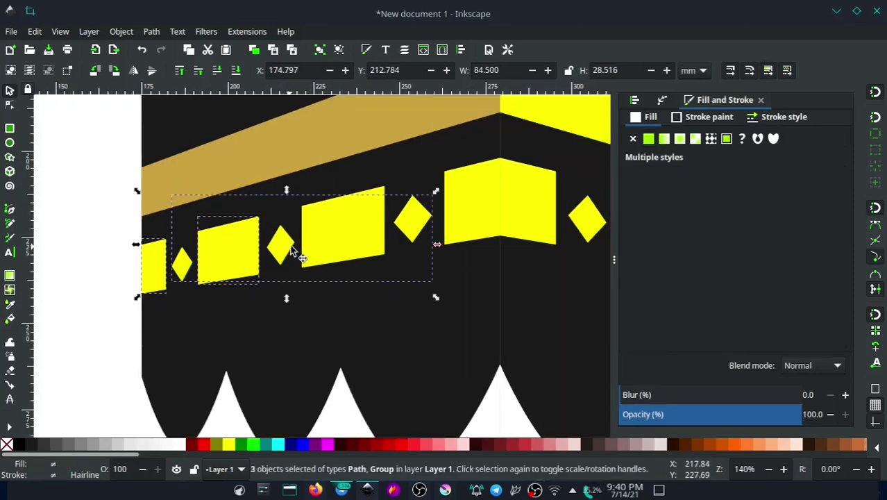
left_click(460, 208, "shift")
key("d")
Make the middle yellow block gold with the Dropper
left_click(188, 174)
key("d")
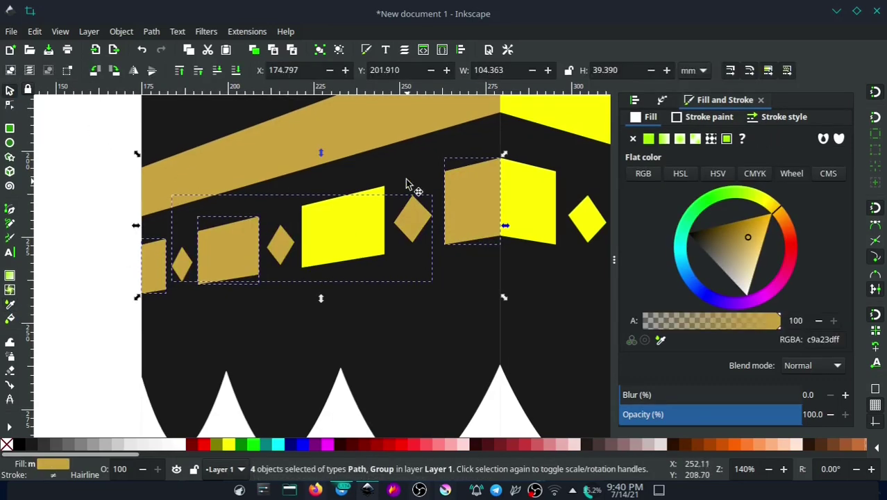
left_click(343, 229)
key("d")
left_click(257, 255)
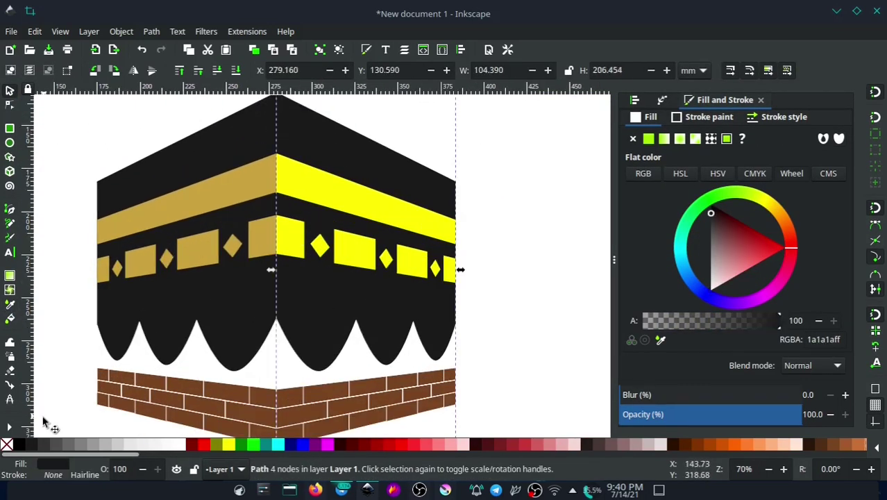
Shade the right face dark grey and copy the gold onto its band and ornaments
left_click(353, 208)
scroll(302, 259, "up", 2)
left_click(510, 278, "shift")
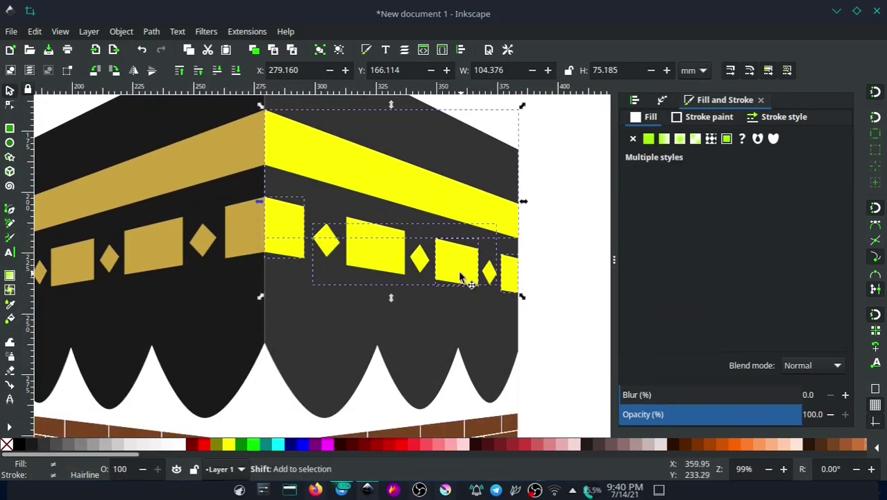
scroll(460, 278, "down", 2)
key("d")
left_click(306, 232)
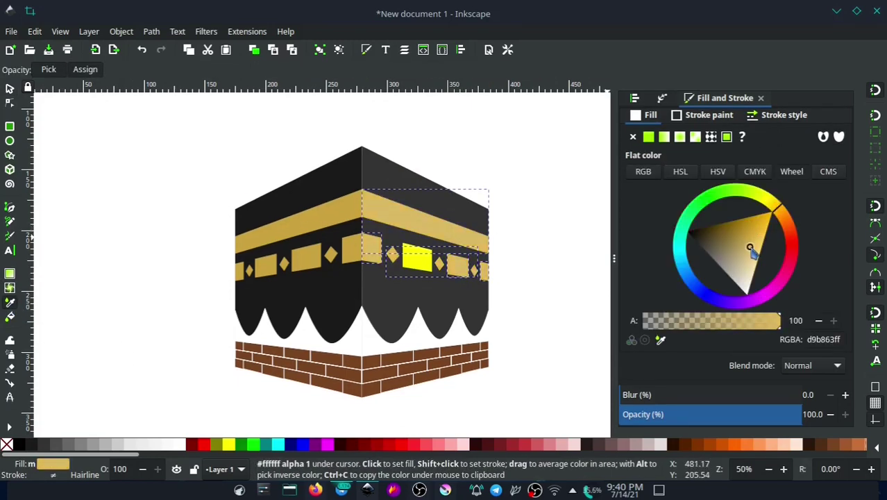
Make the last yellow block gold
key("s")
left_click(416, 258)
key("d")
left_click(306, 236)
key("s")
left_click(308, 335)
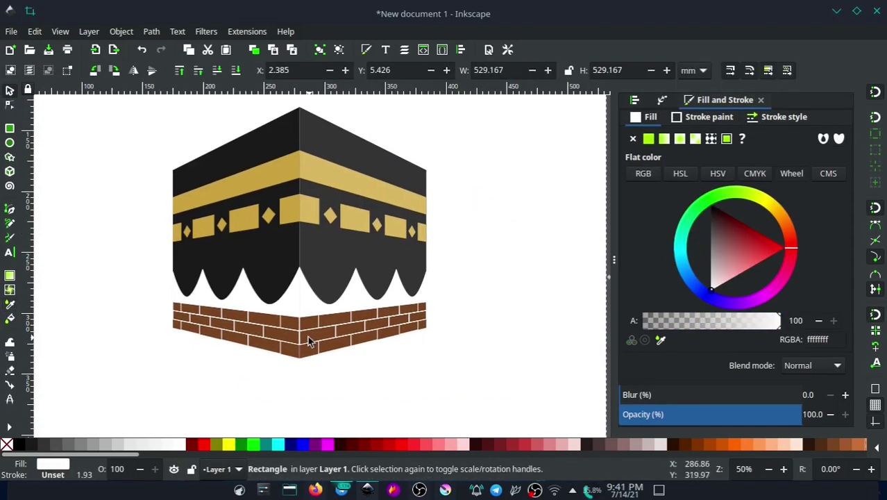
Give the right face's bricks a warmer brown fill
scroll(307, 335, "up", 2)
scroll(519, 246, "down", 3)
left_click_drag(519, 246, 248, 319)
scroll(247, 319, "up", 2)
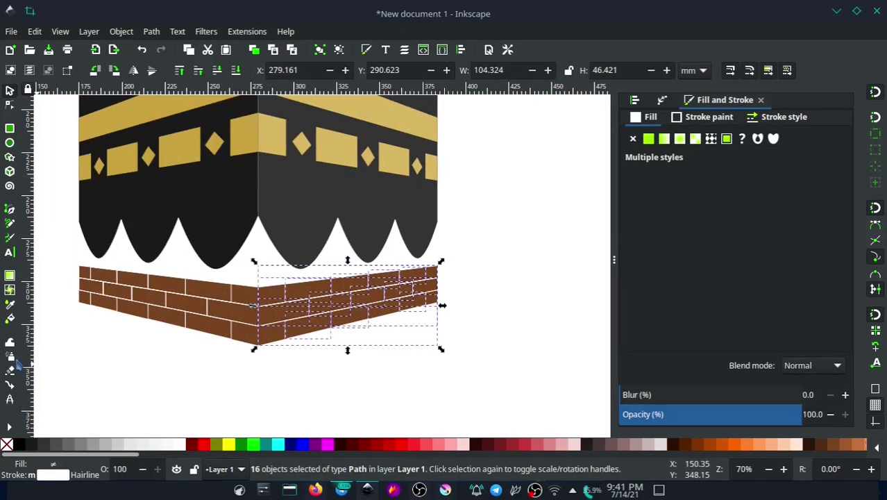
left_click(835, 450)
scroll(422, 296, "down", 3)
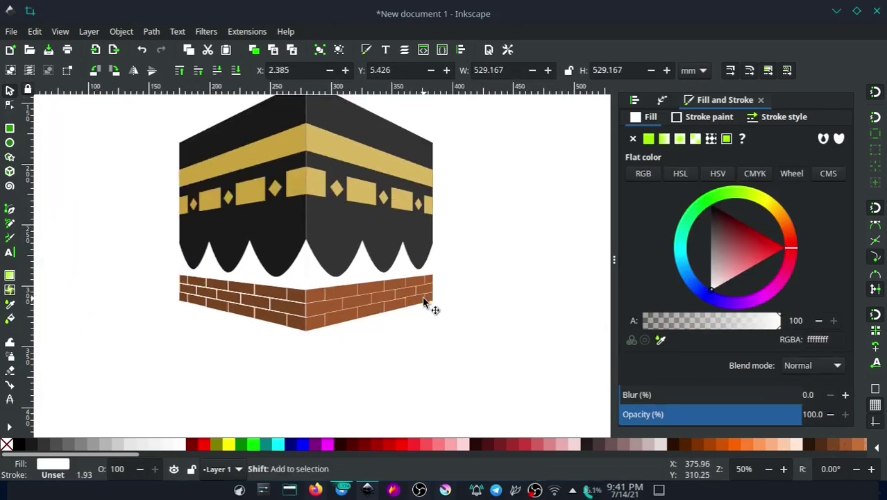
key("Escape")
Select the whole Kaaba drawing to check the recolouring, then deselect it
left_click(421, 253)
key("Escape")
scroll(402, 270, "up", 2)
scroll(376, 291, "down", 2)
left_click_drag(476, 132, 236, 313)
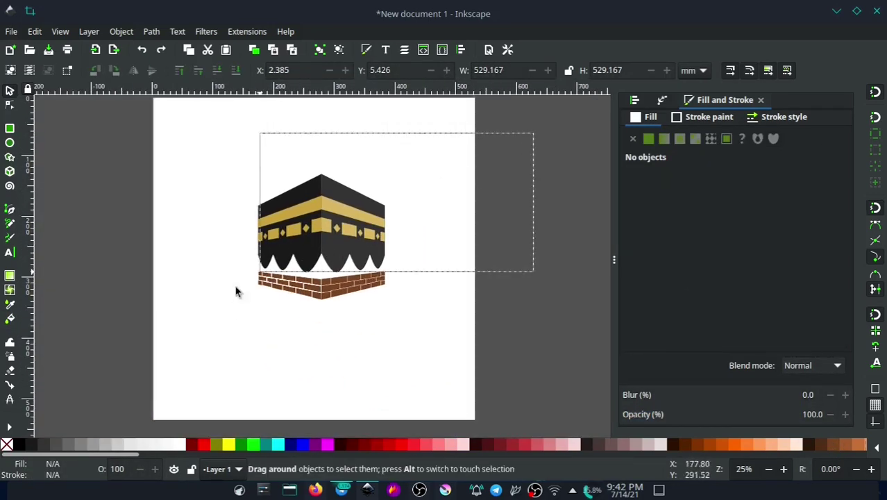
scroll(337, 206, "up", 1)
key("Escape")
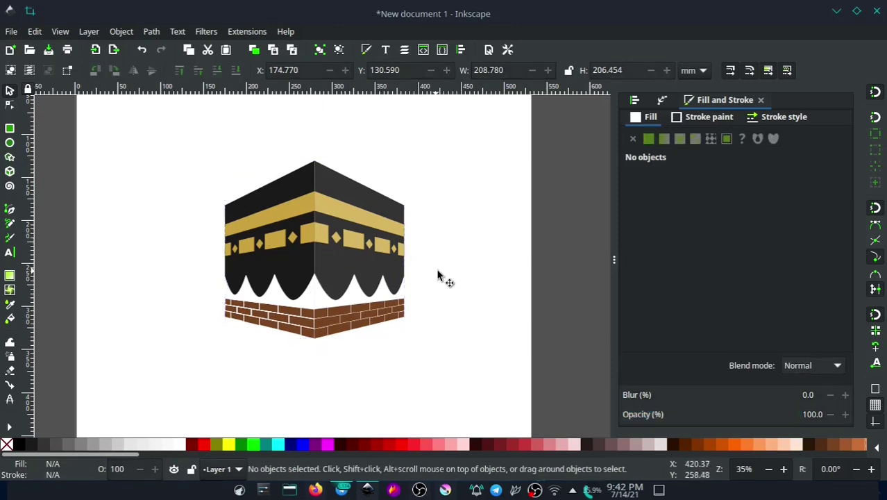